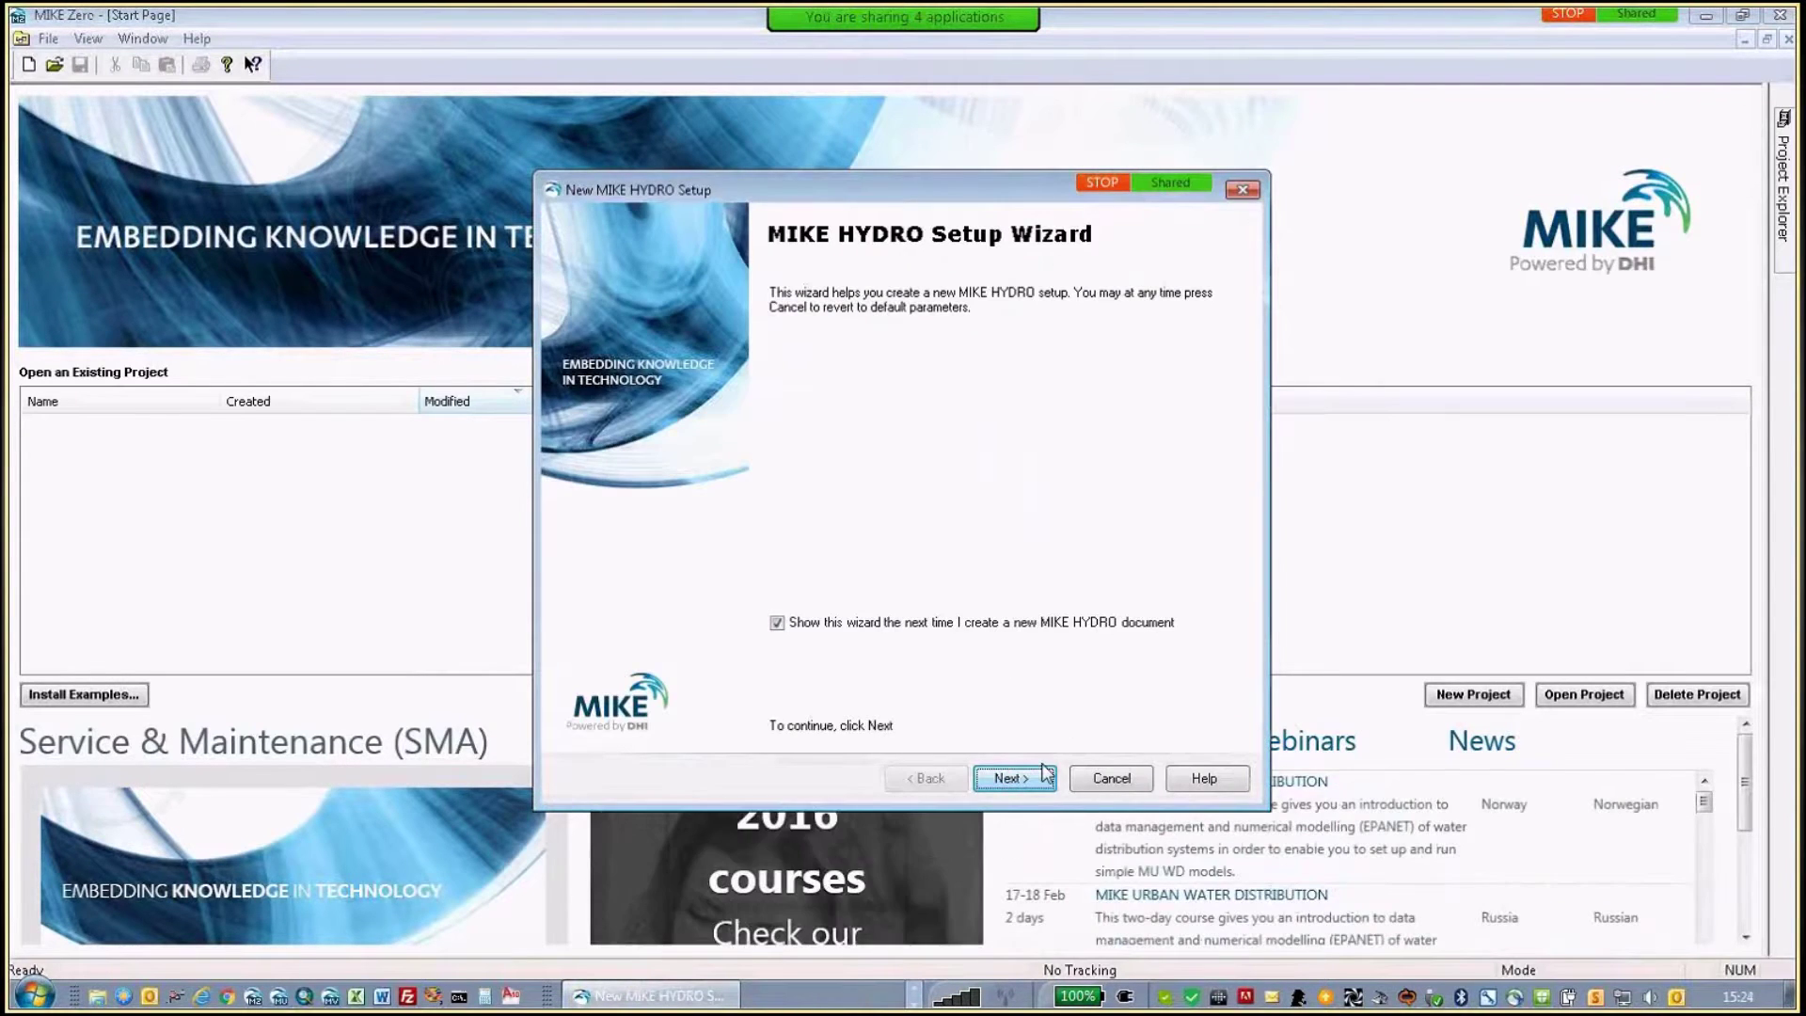
- Include the Rainfall runoff module in the new River model setup and title the setup Esempio GIS
{"action": "left_click", "coordinate": [1014, 778]}
{"action": "left_click", "coordinate": [596, 444]}
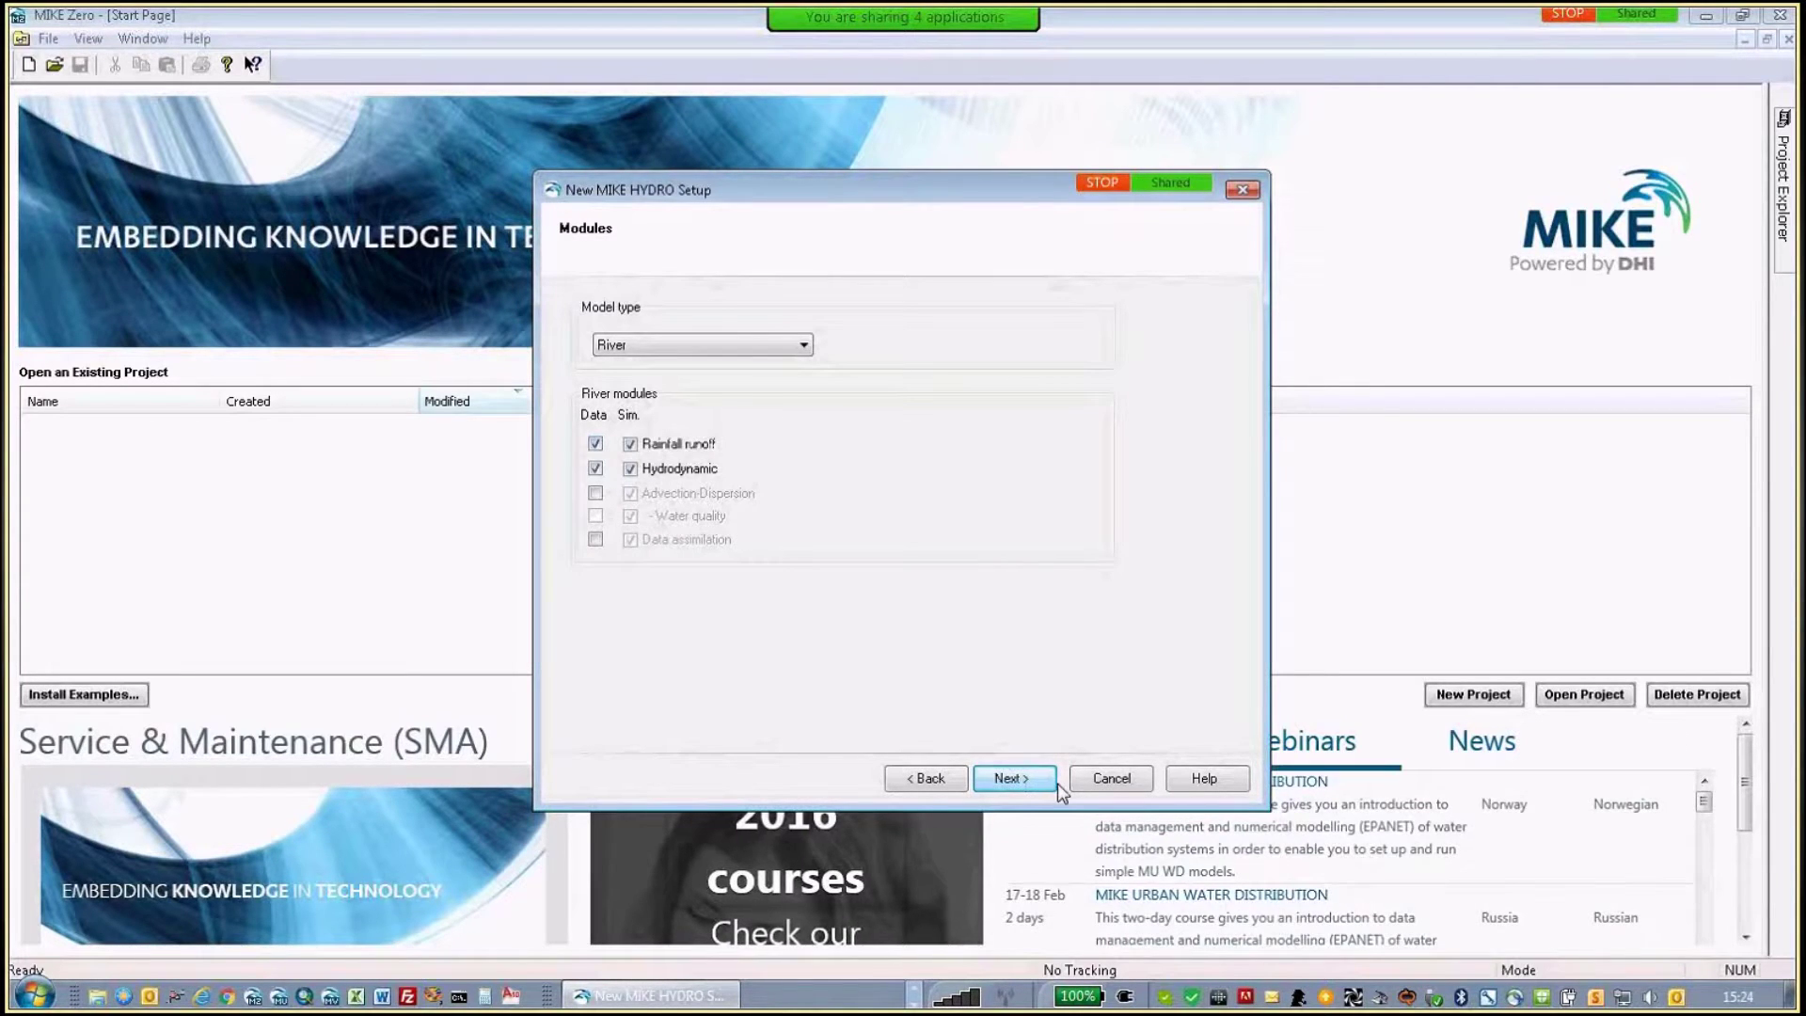
{"action": "left_click", "coordinate": [1029, 781]}
{"action": "left_click", "coordinate": [695, 335]}
{"action": "type", "text": "Esemp"}
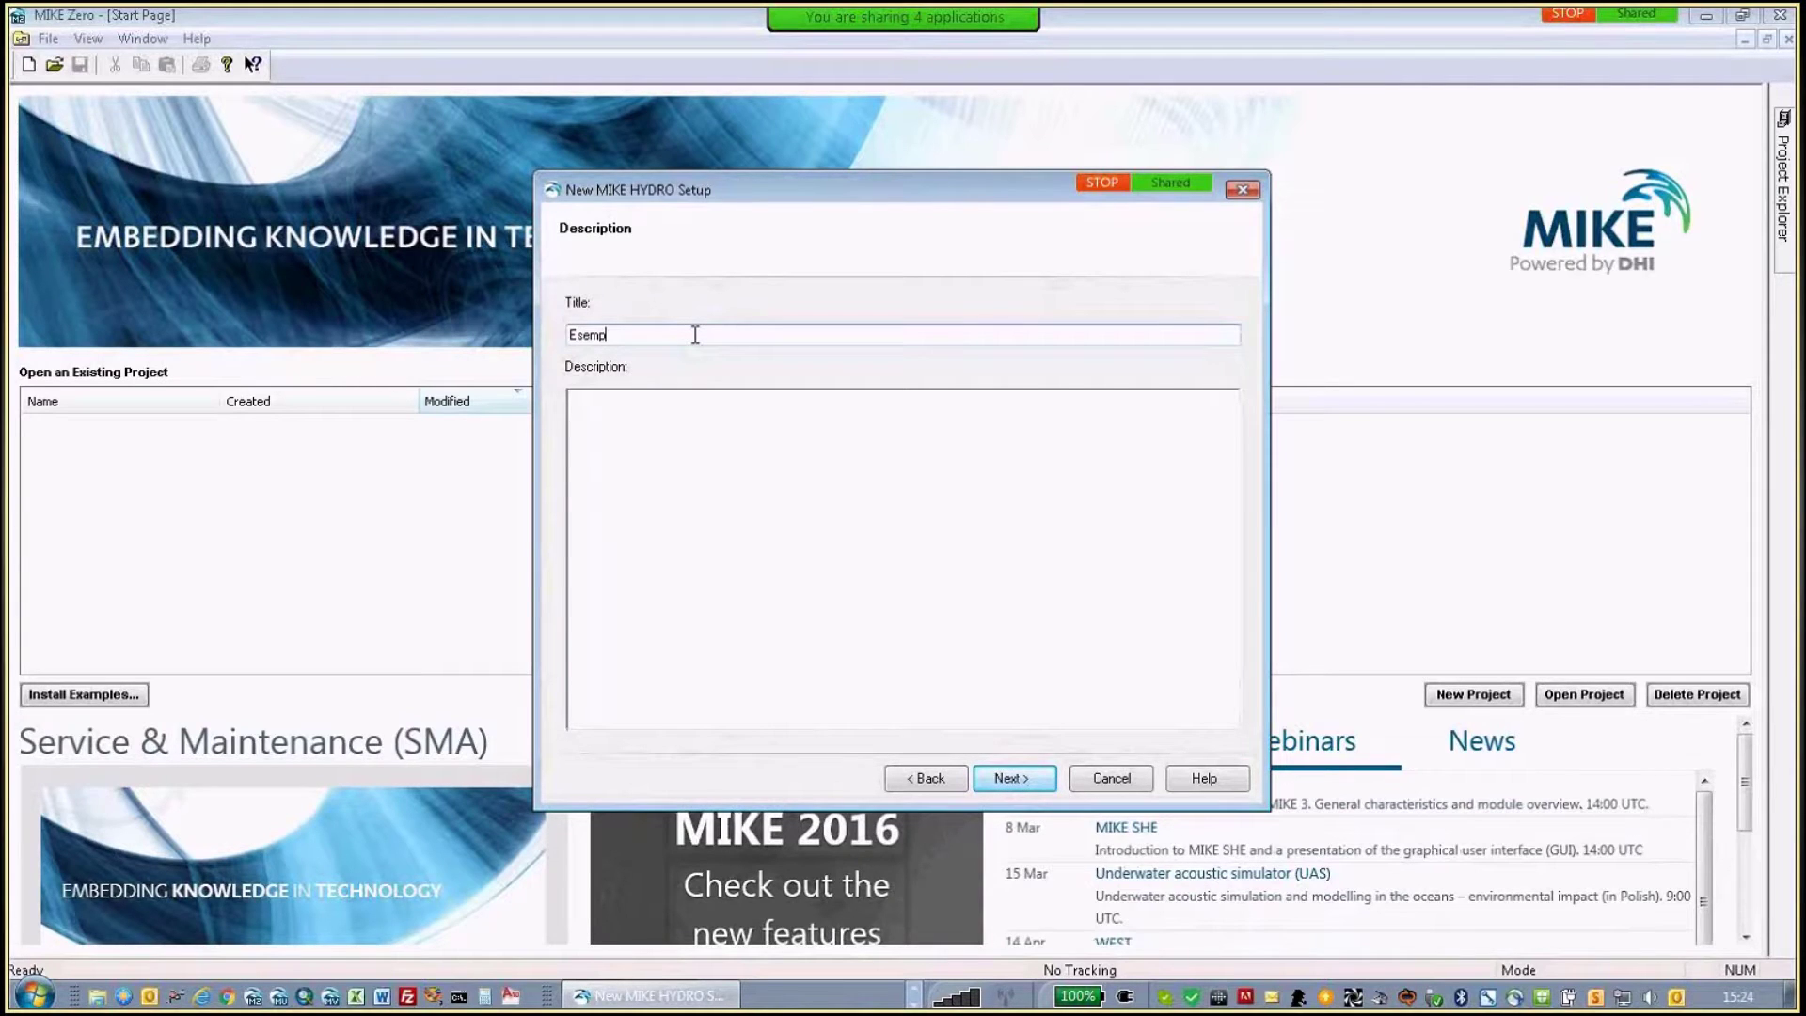
{"action": "type", "text": "io01"}
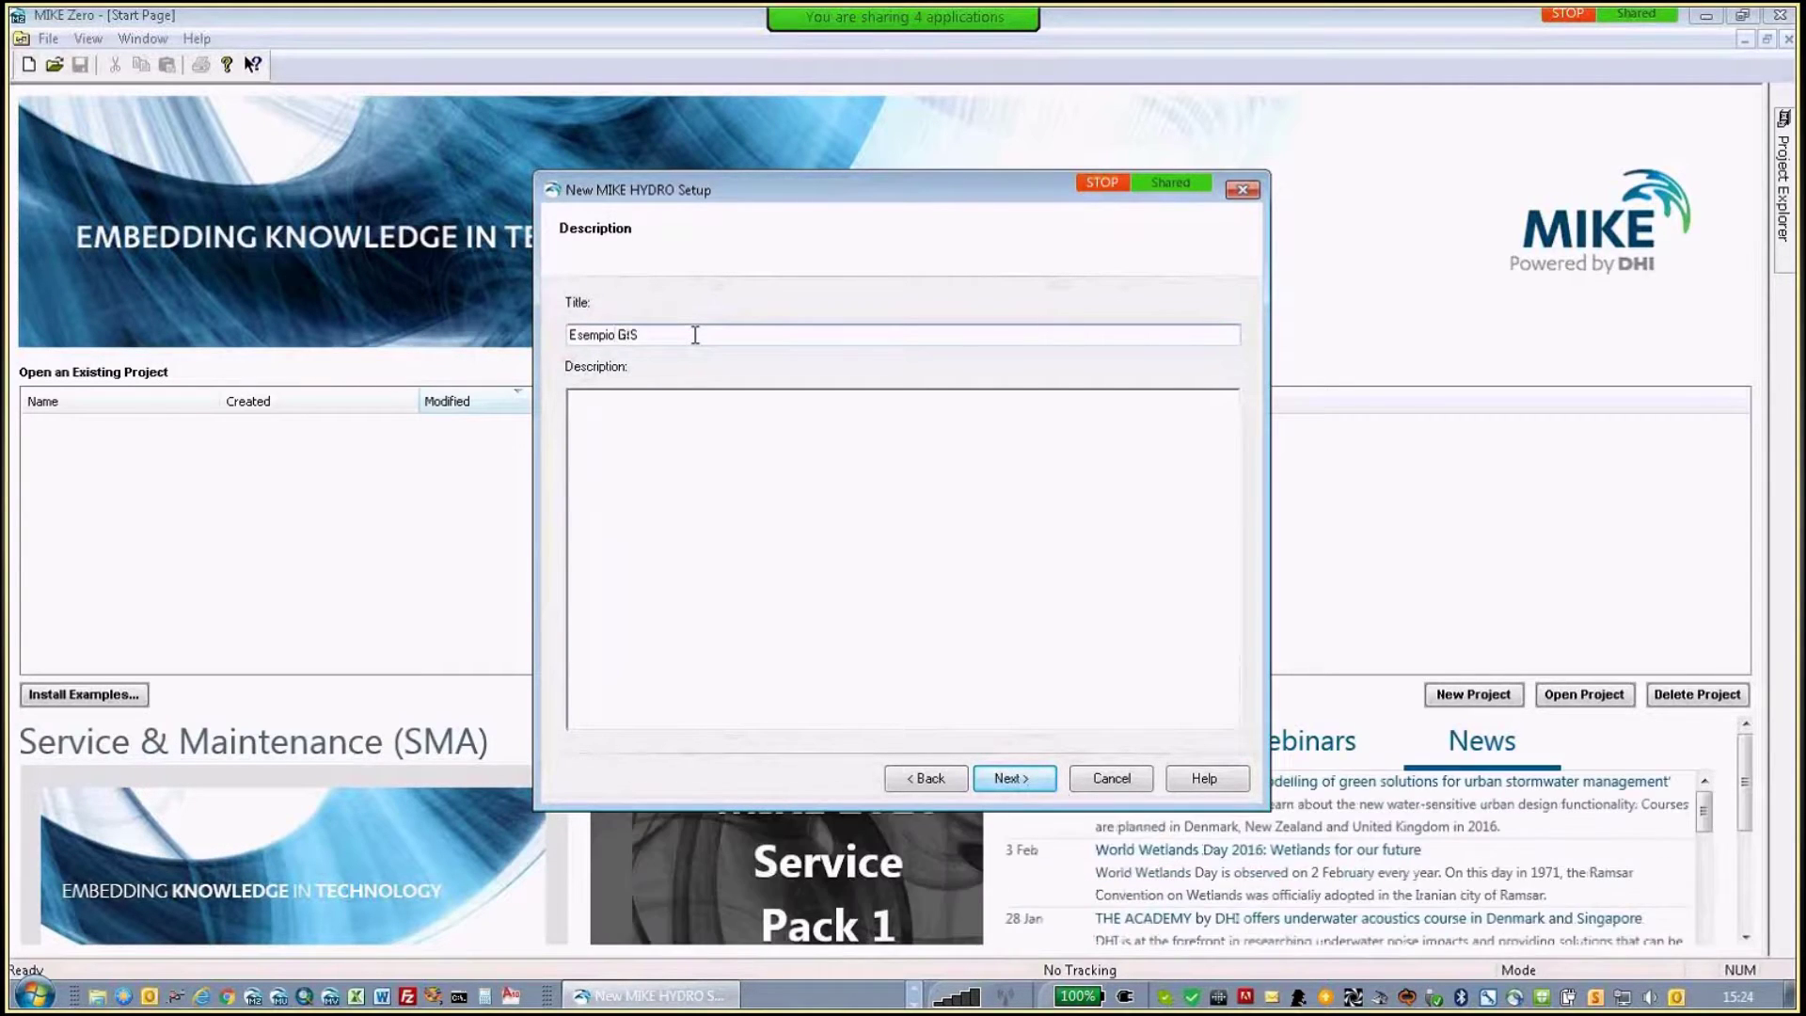
{"action": "left_click", "coordinate": [1026, 781]}
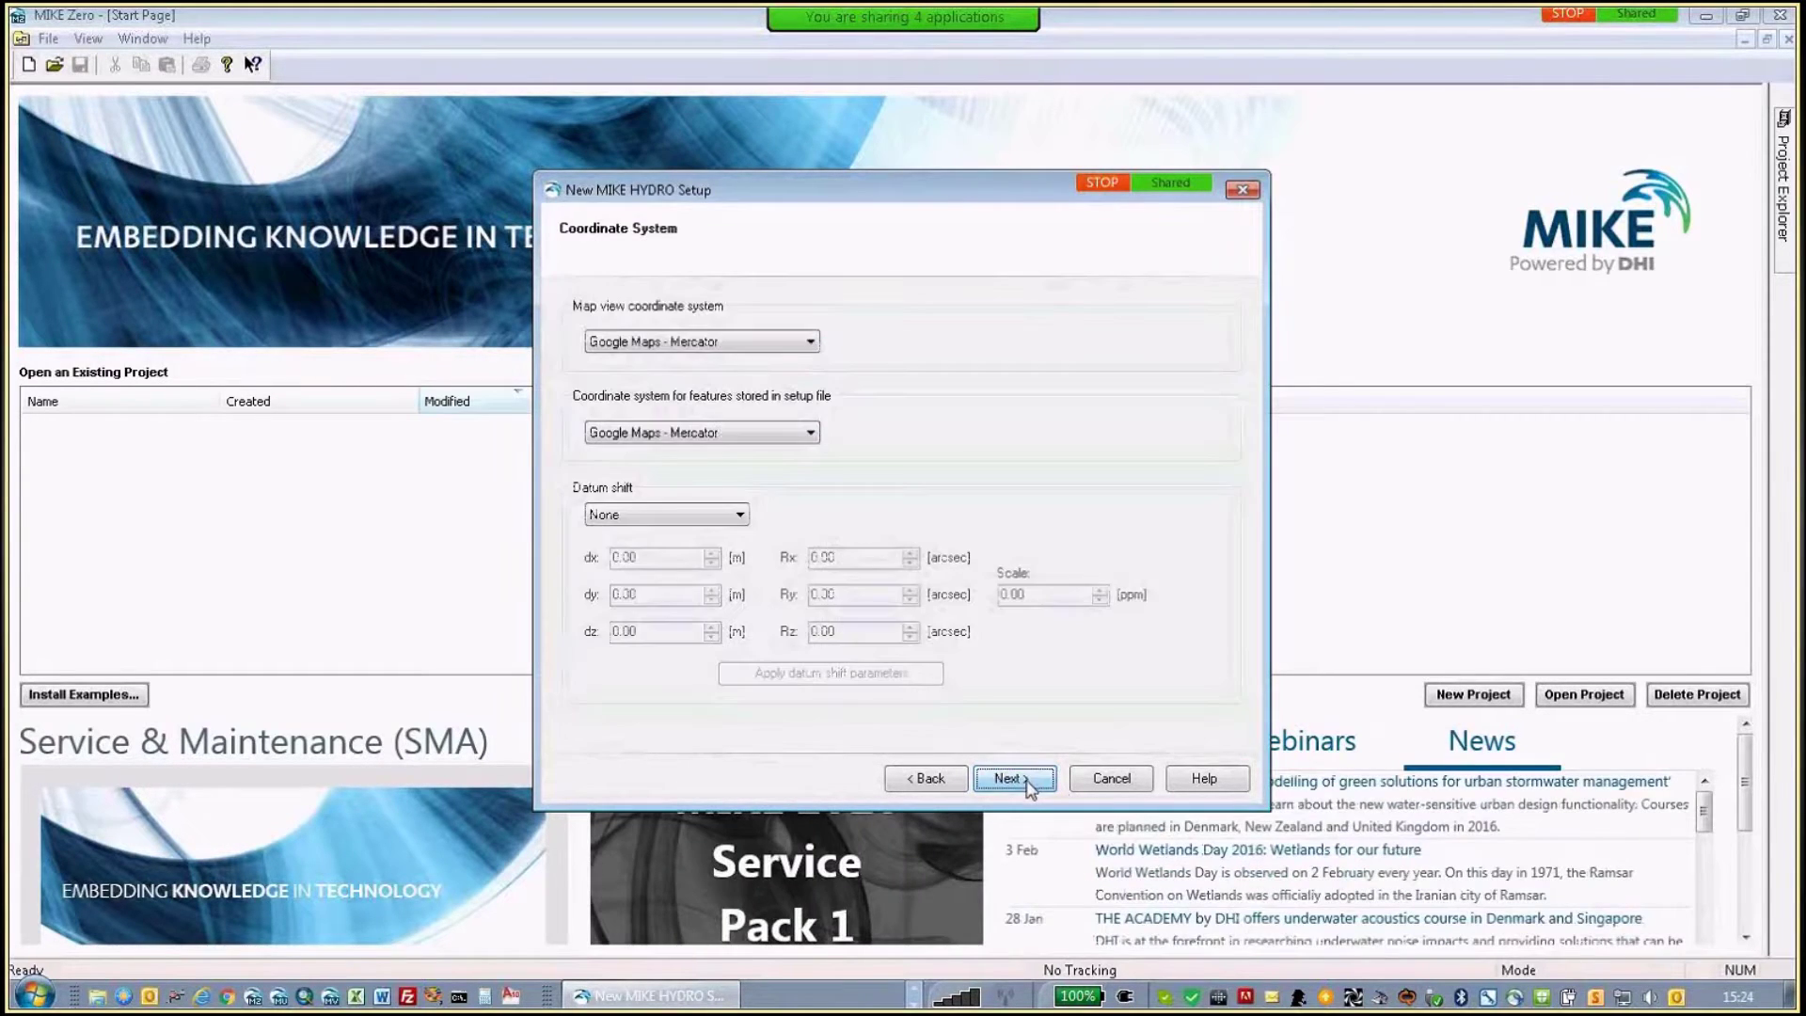
- Set both the map view and the stored feature coordinate systems to Monte_Mario_Italy_1
{"action": "left_click", "coordinate": [736, 337]}
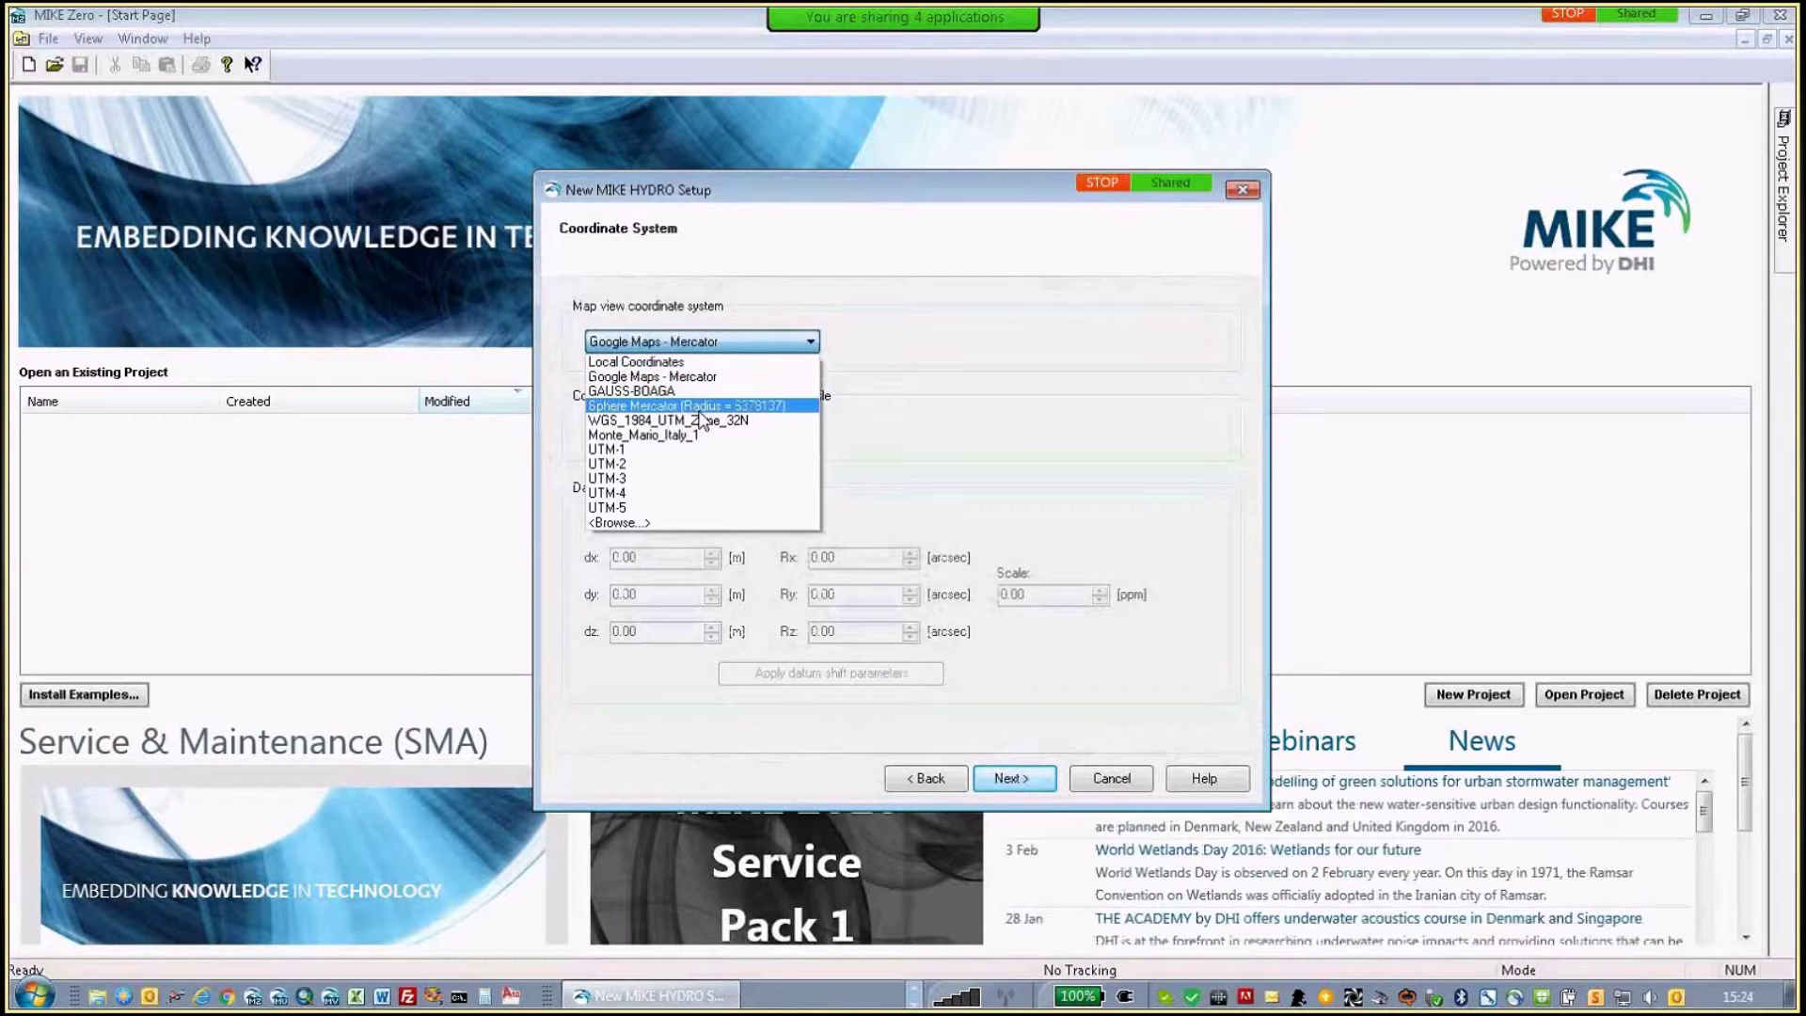
{"action": "left_click", "coordinate": [658, 434]}
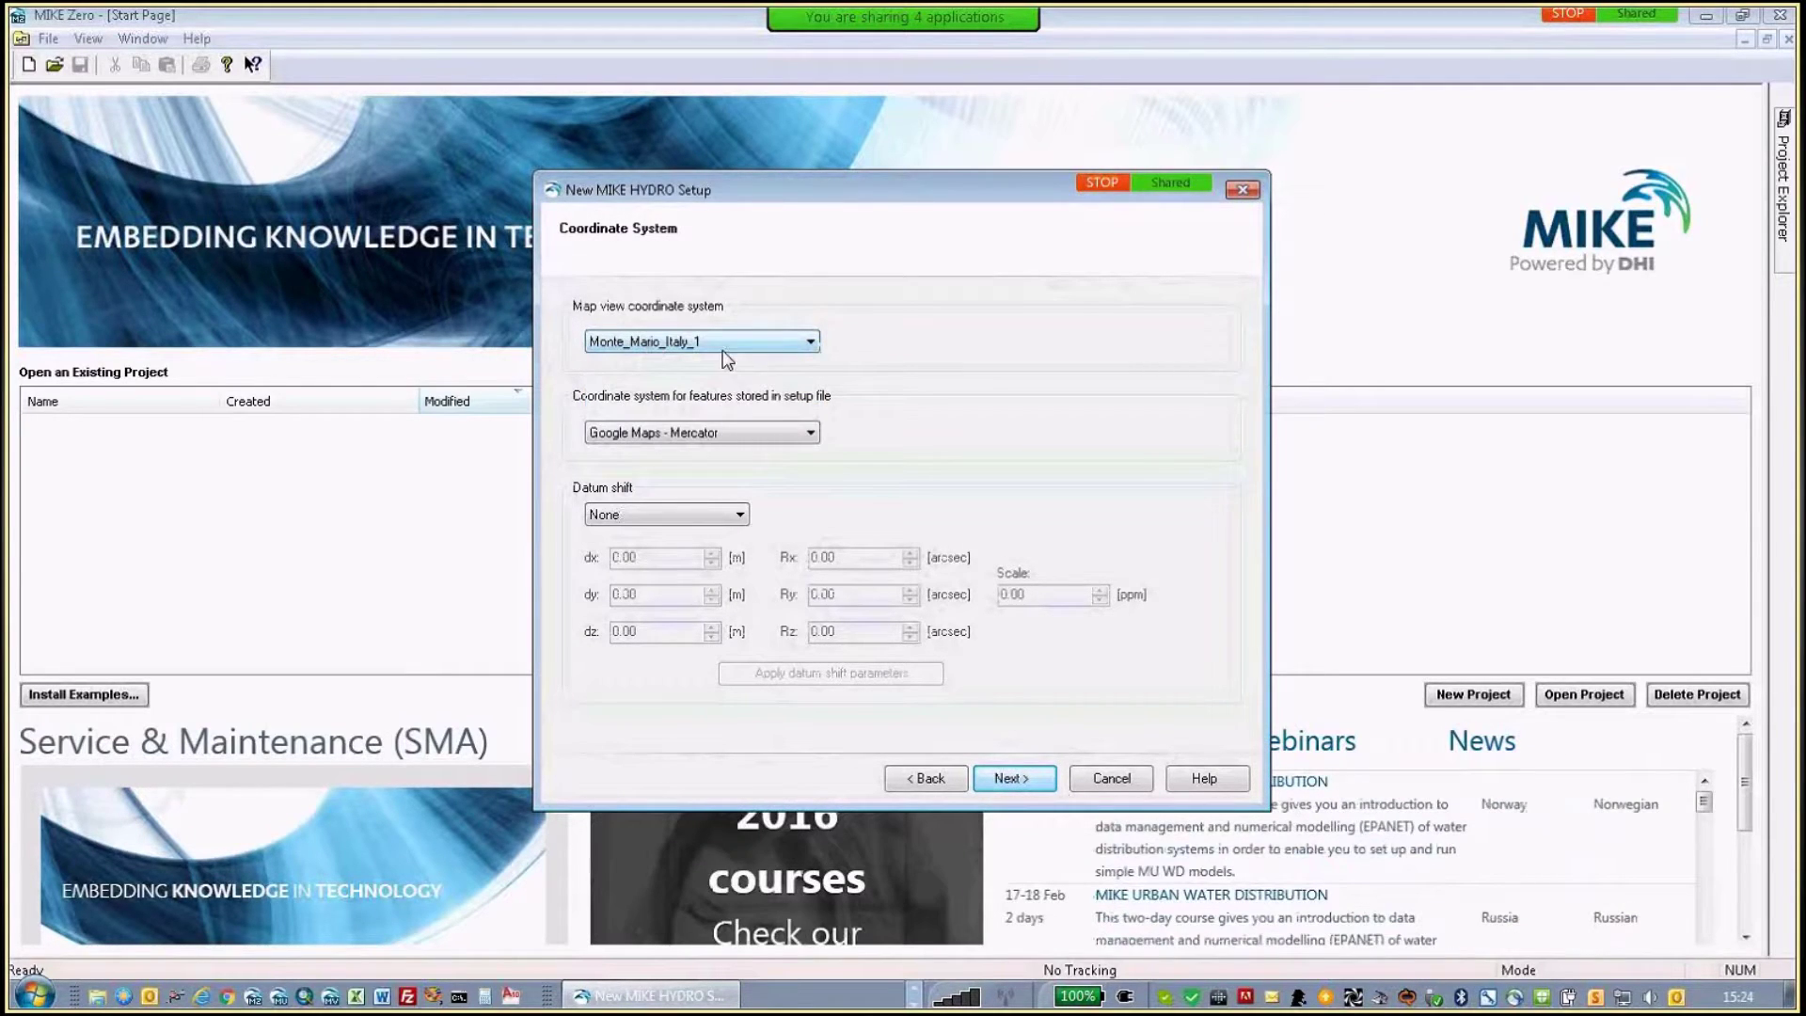
{"action": "left_click", "coordinate": [696, 433]}
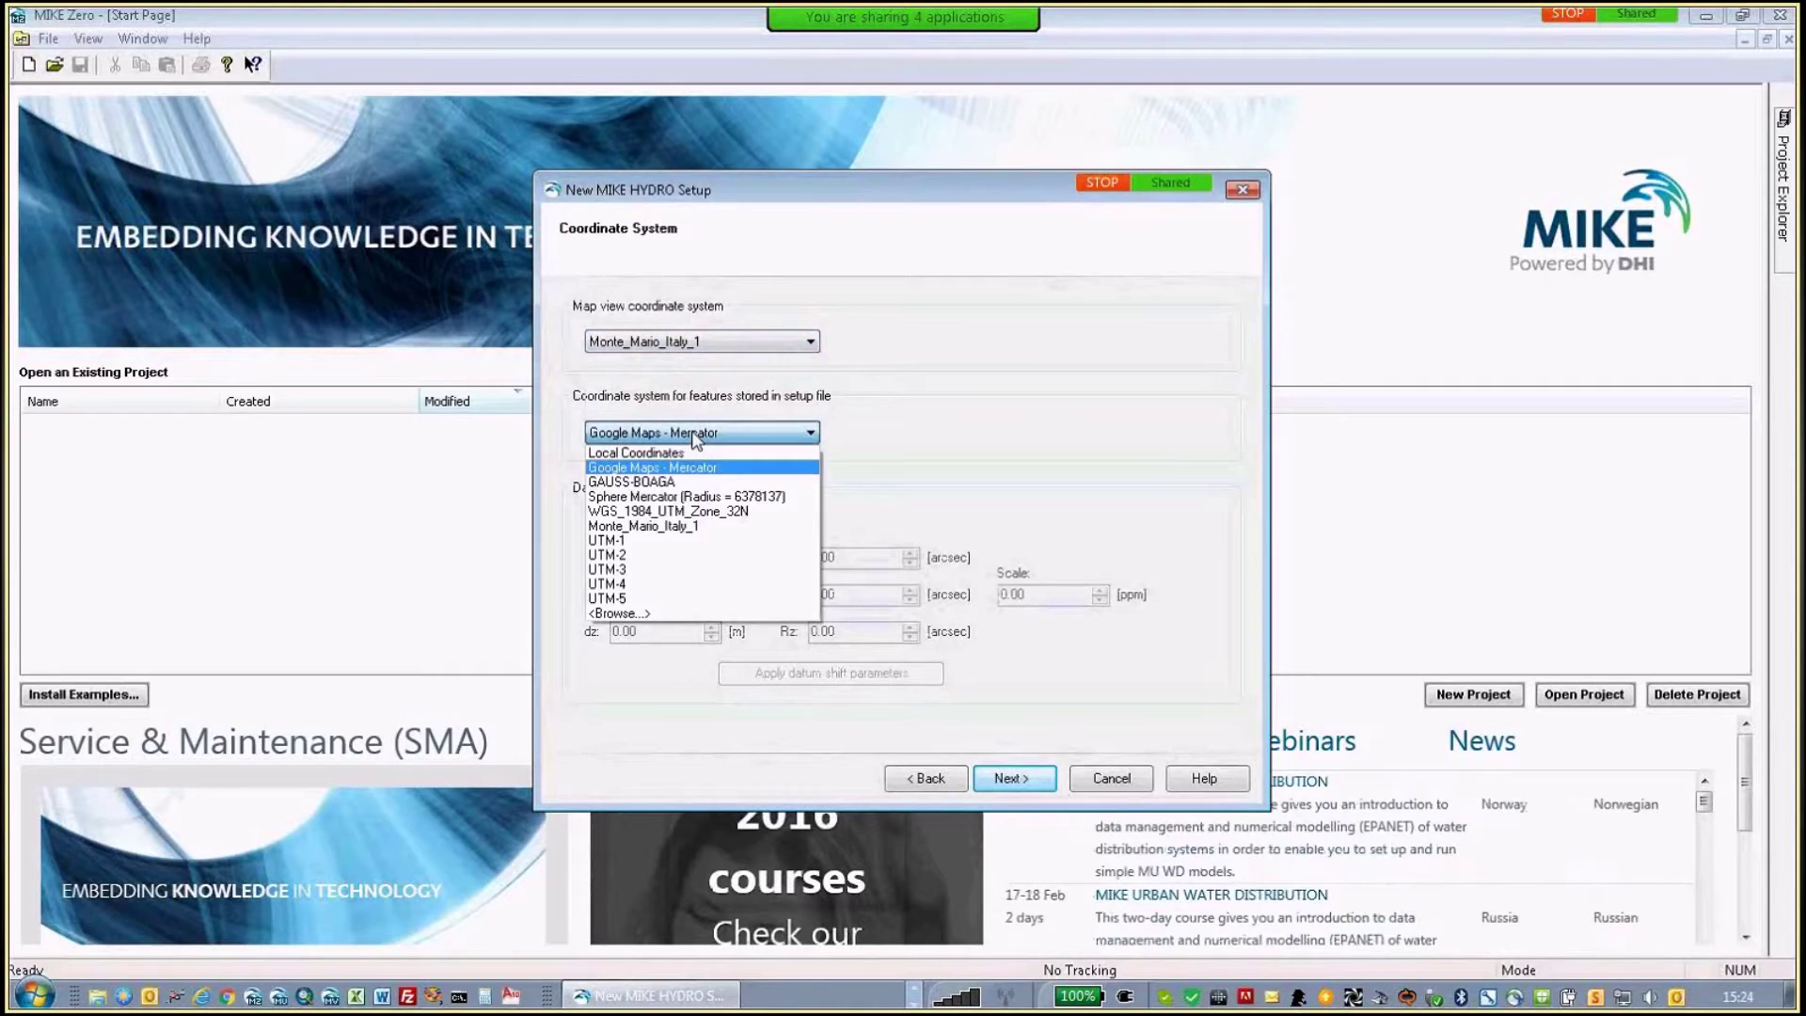
{"action": "left_click", "coordinate": [659, 525]}
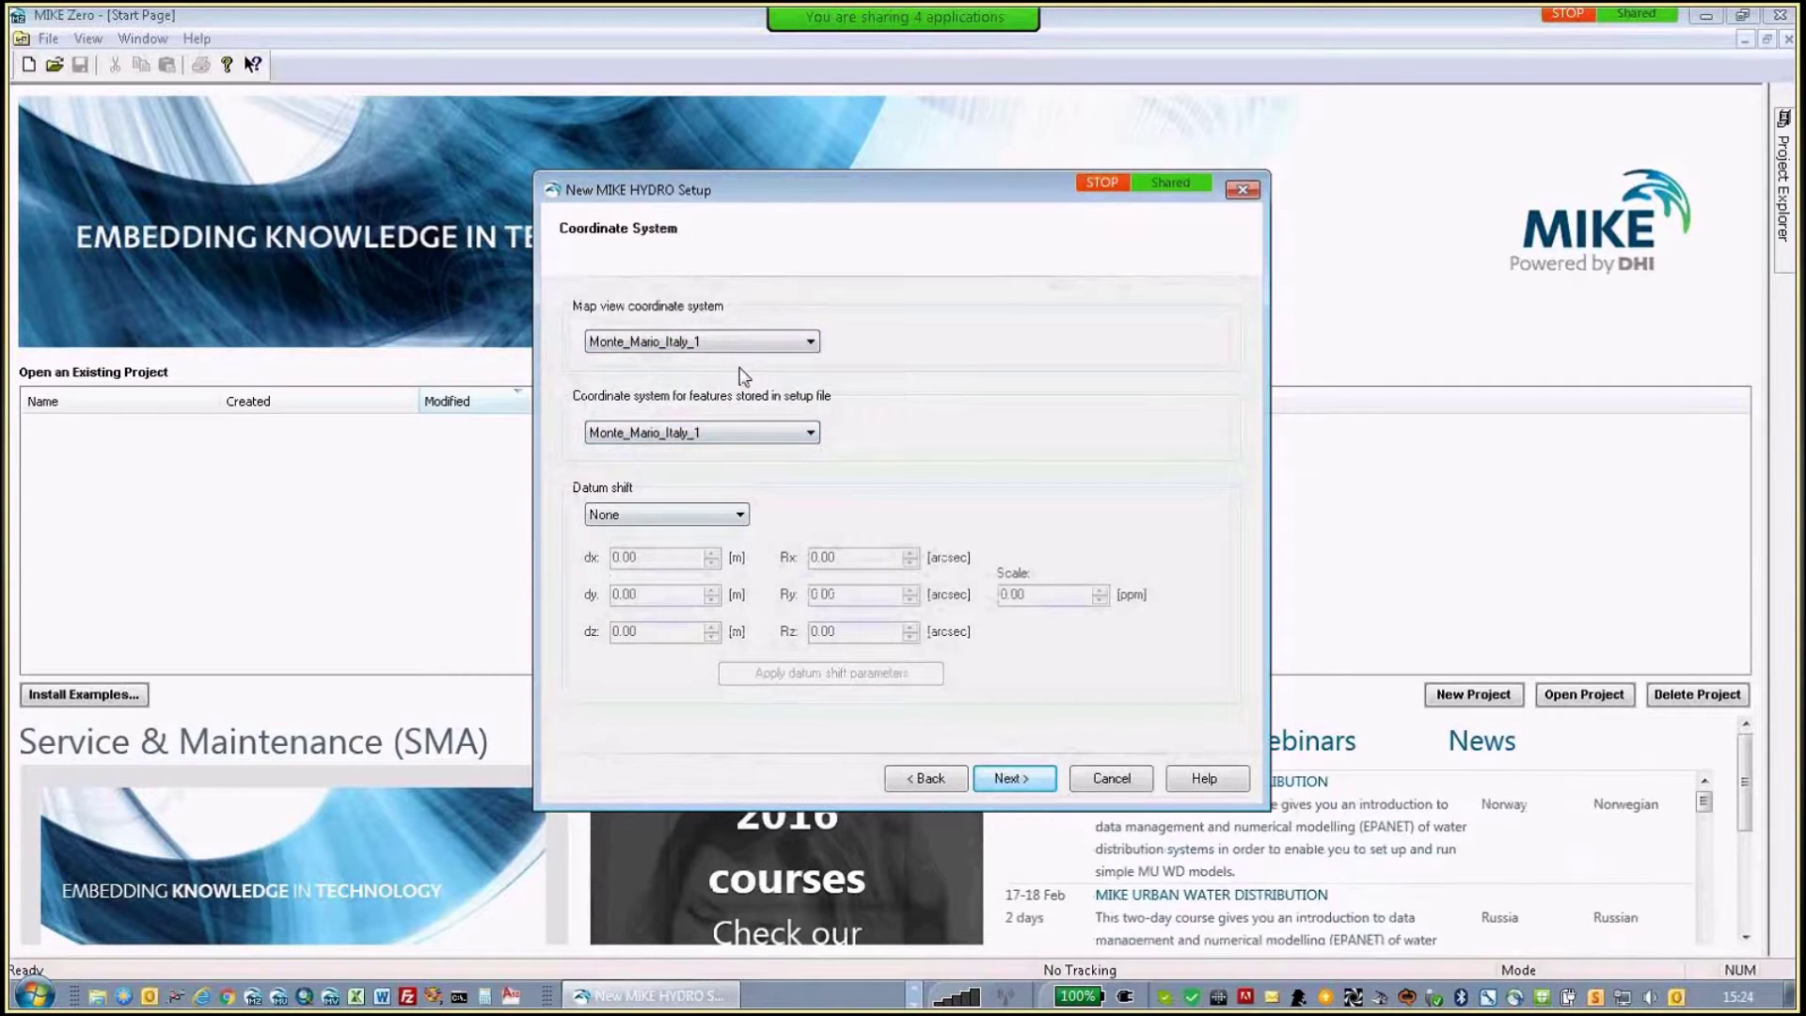
{"action": "left_click", "coordinate": [1010, 779]}
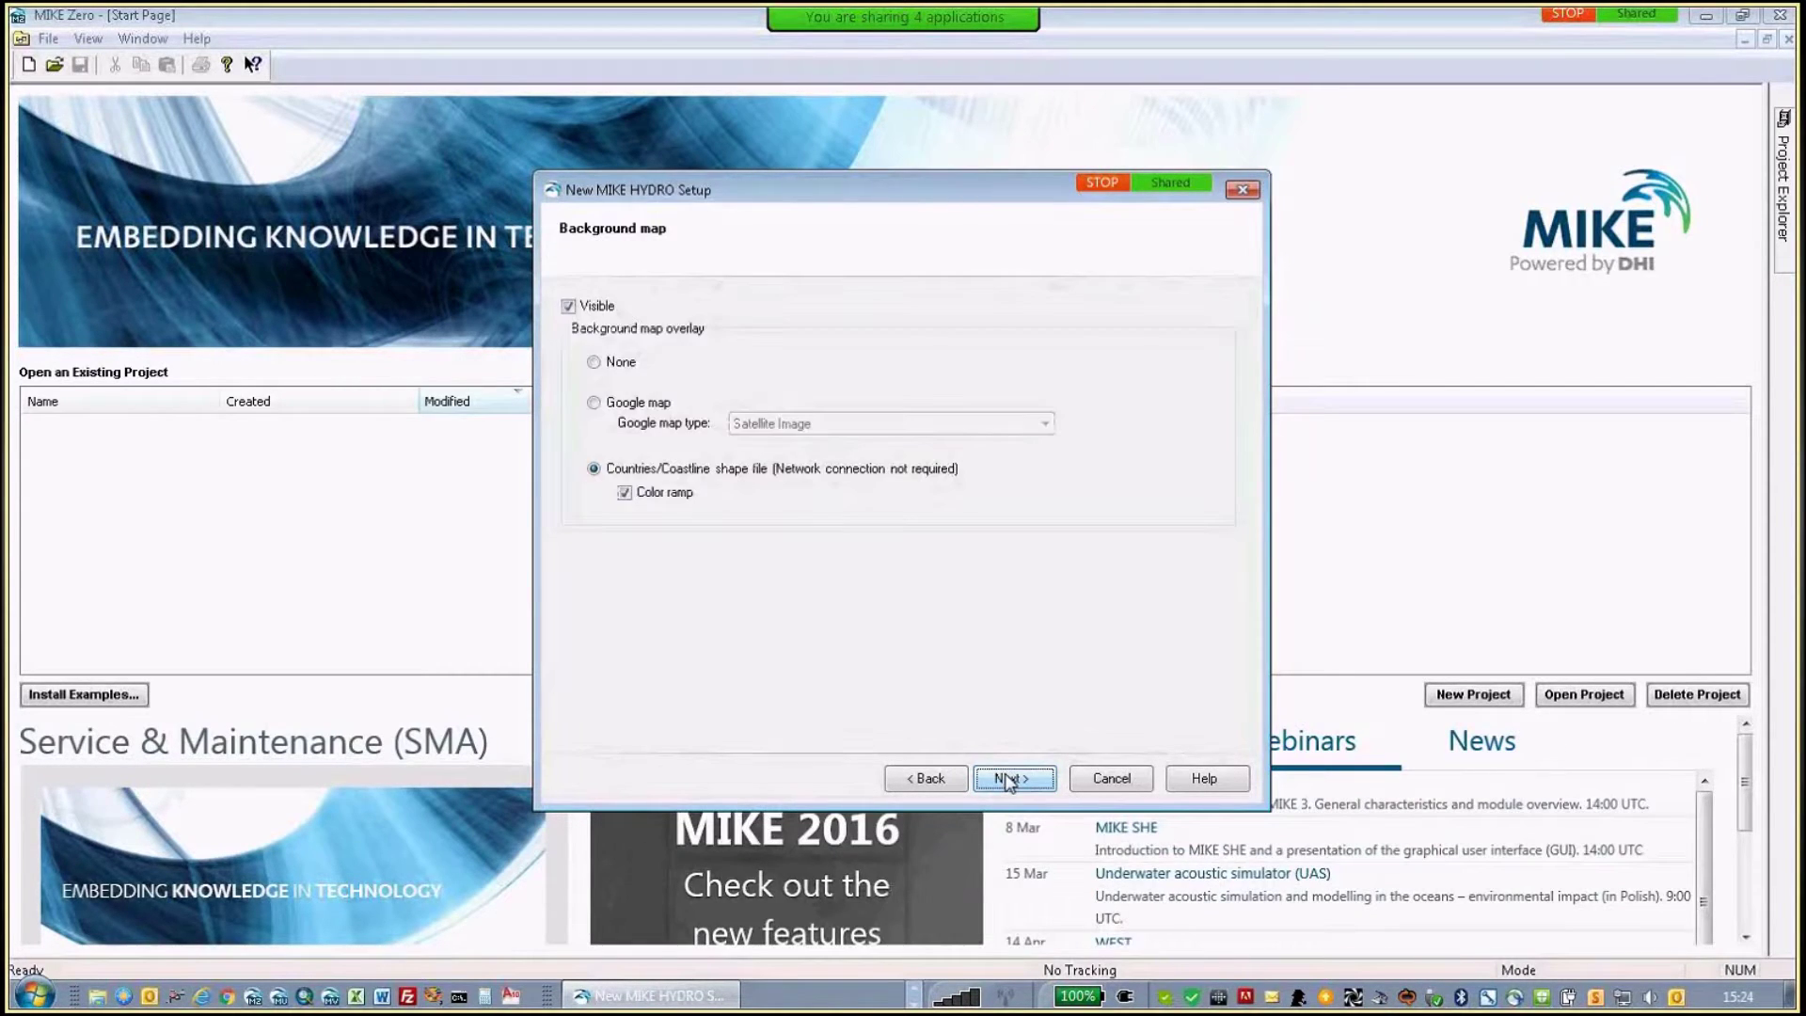
- Set the background map overlay to None and finish the setup wizard without shape file overlays or a working area rectangle
{"action": "left_click", "coordinate": [595, 364]}
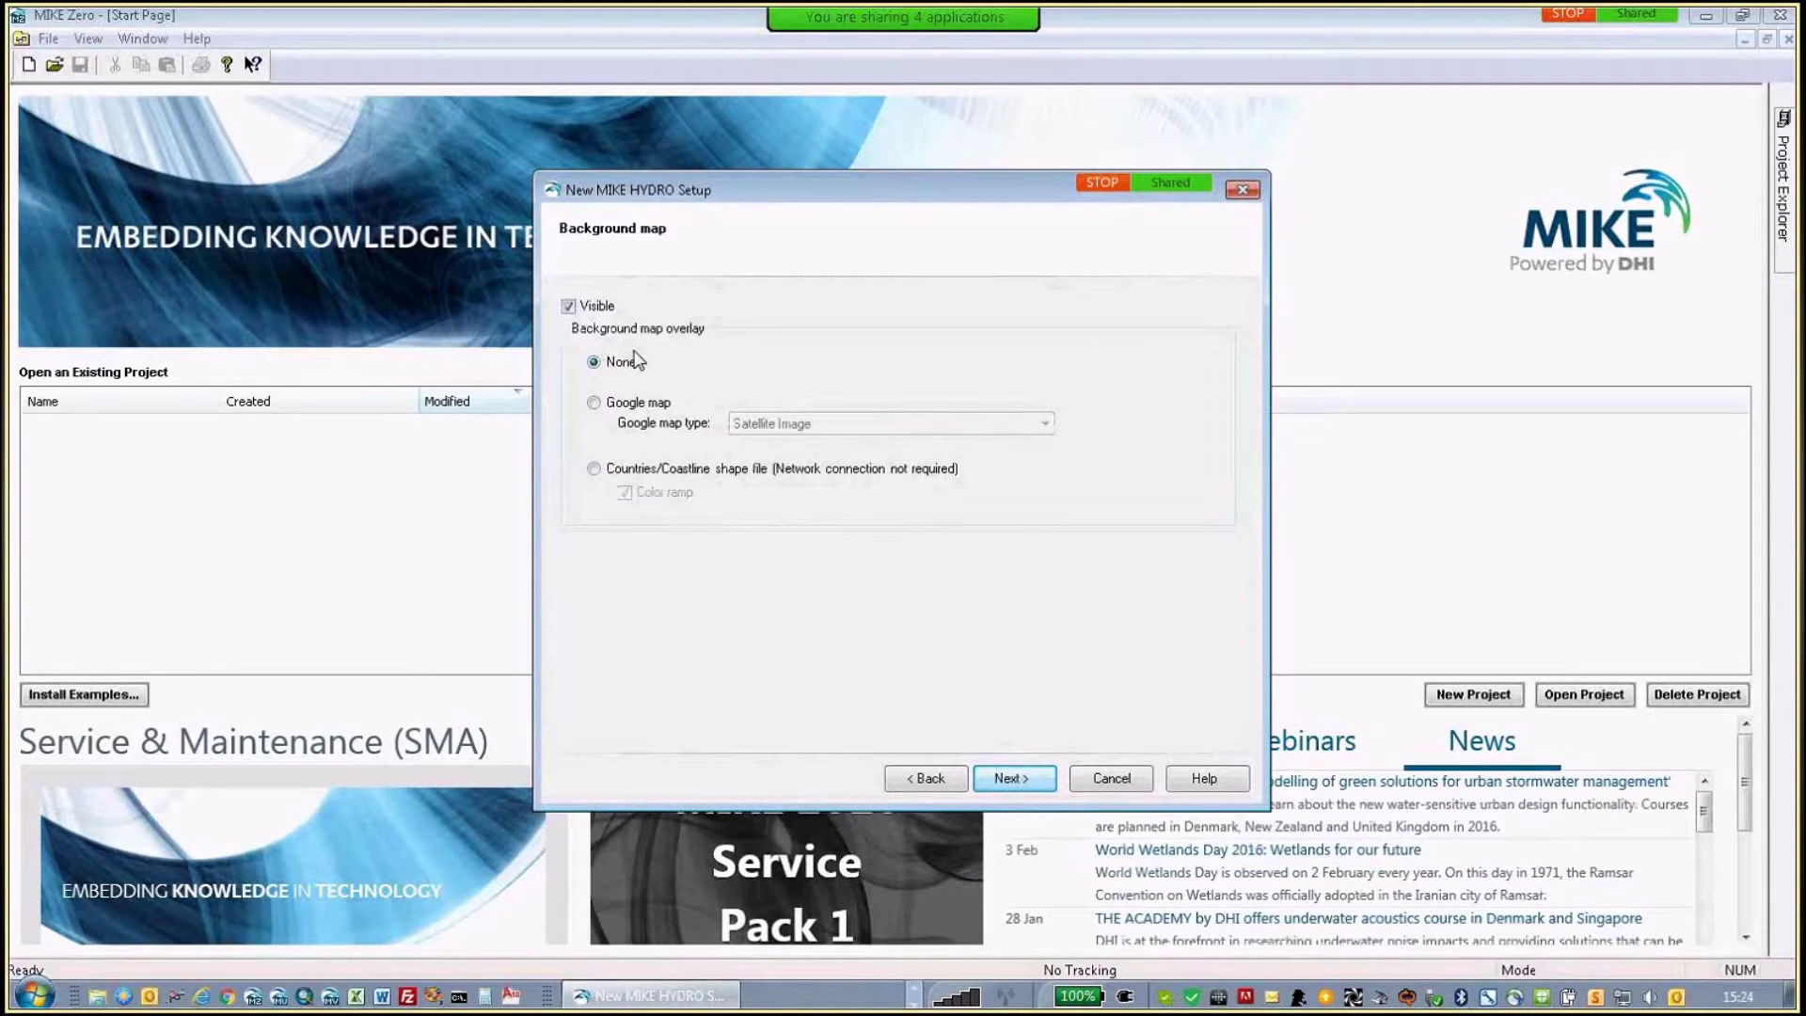
{"action": "left_click", "coordinate": [1034, 780]}
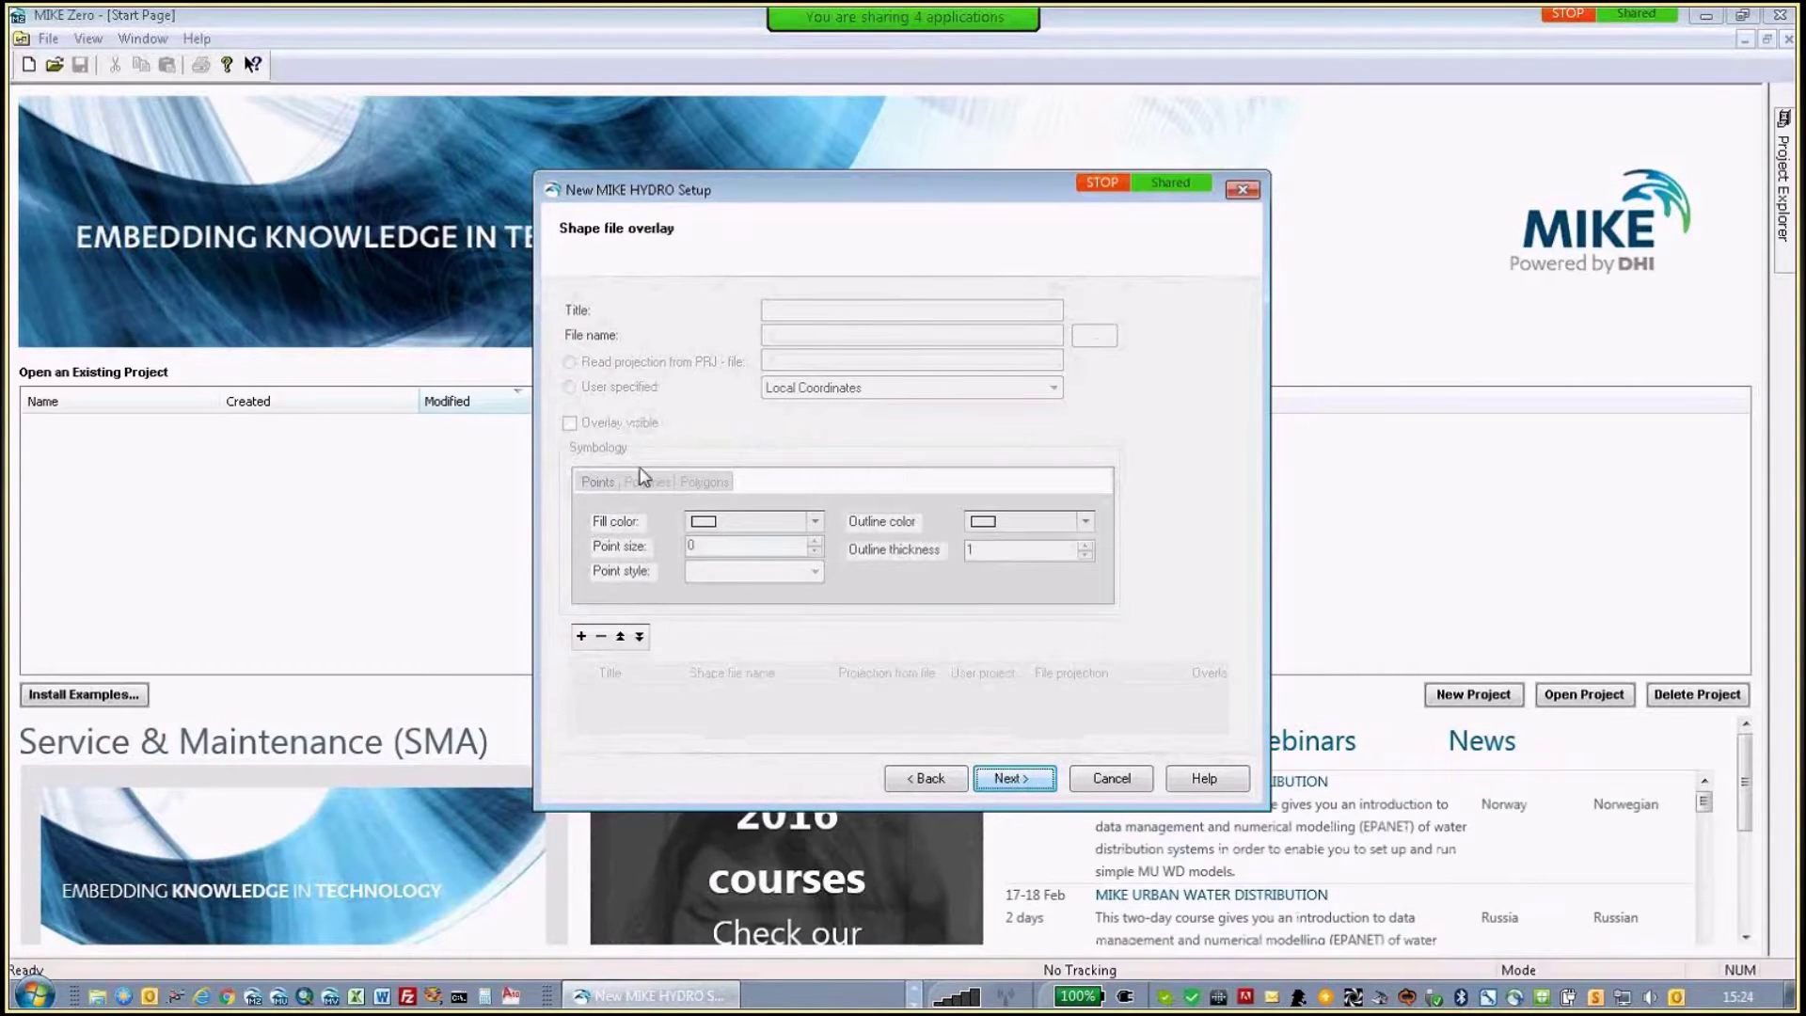
{"action": "left_click", "coordinate": [1014, 778]}
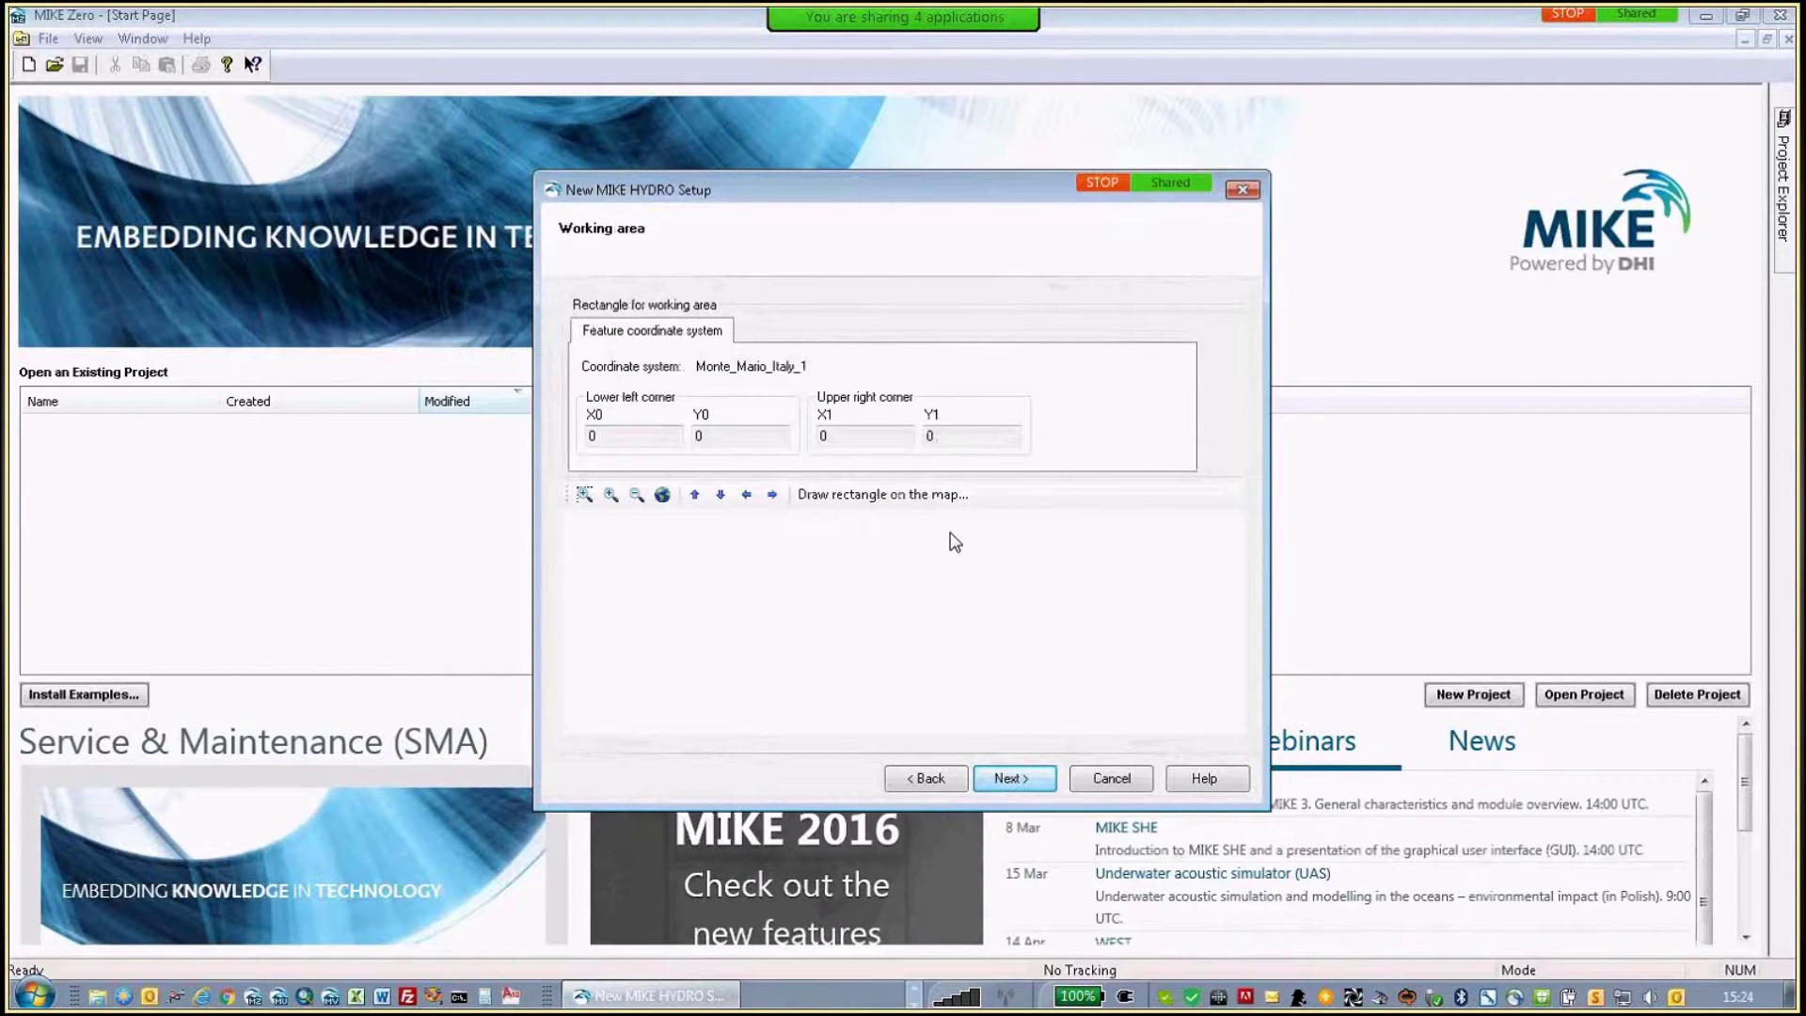
{"action": "left_click", "coordinate": [1022, 781]}
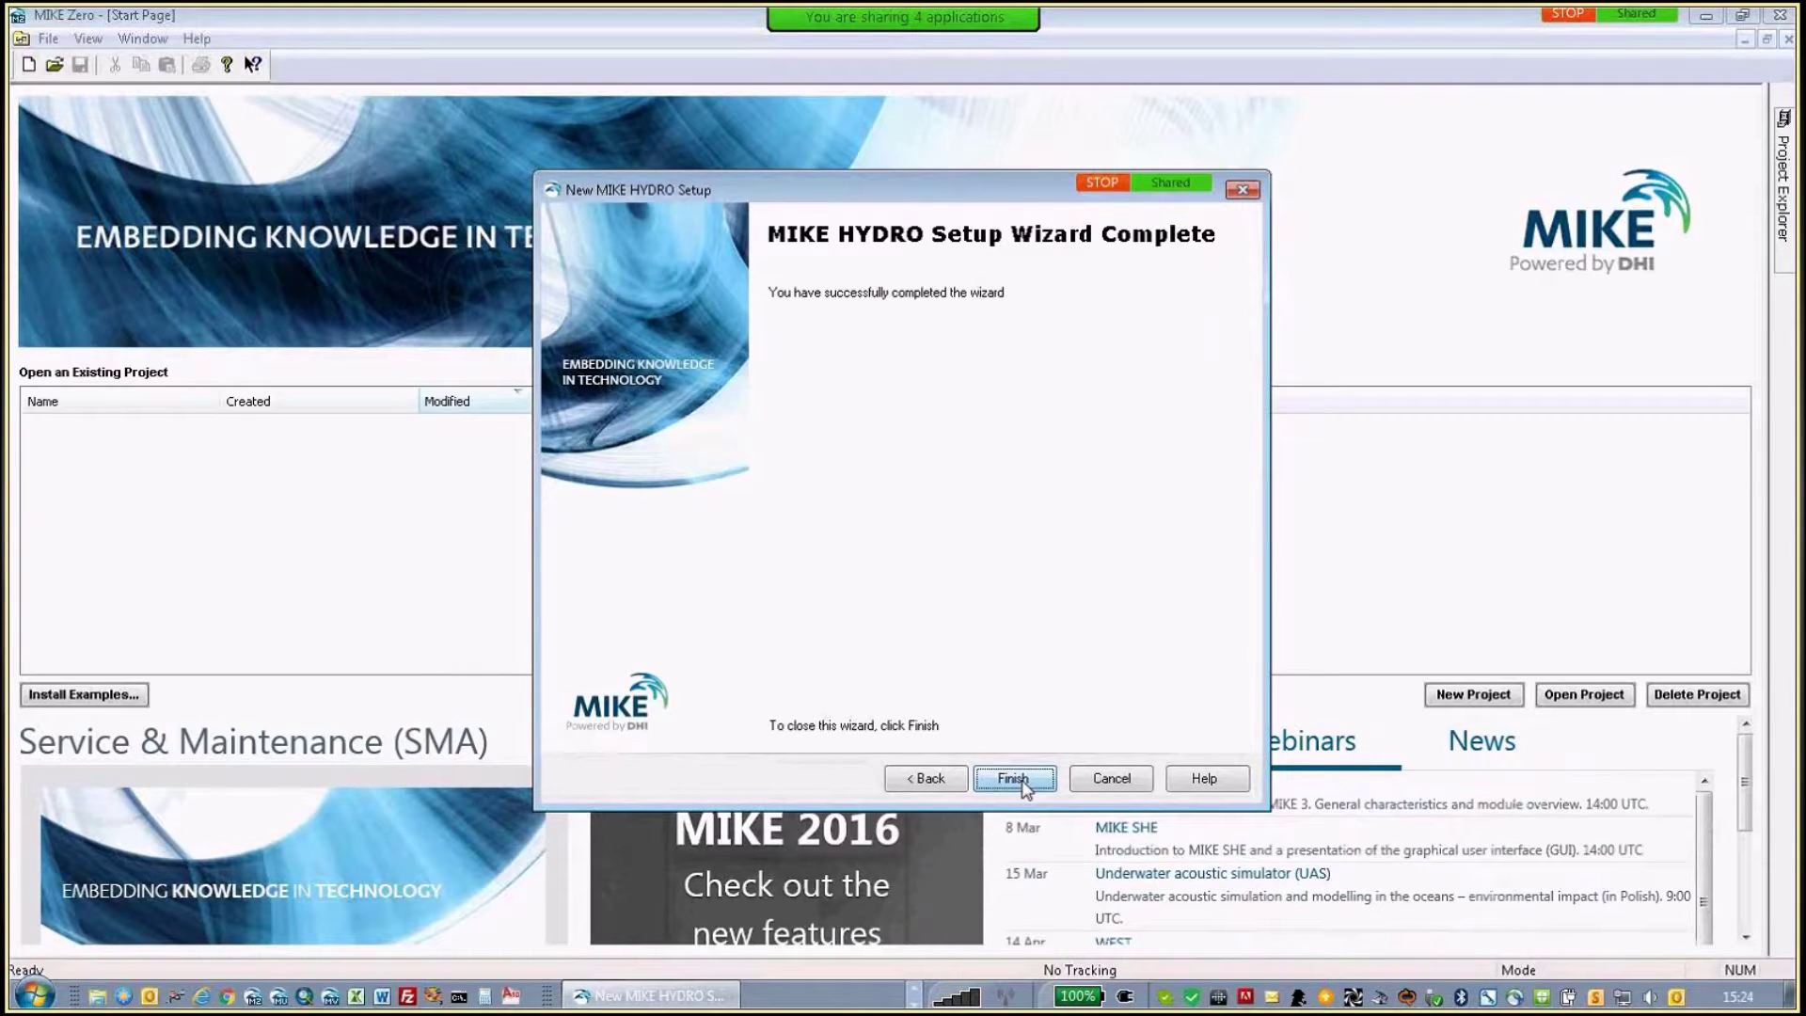
{"action": "left_click", "coordinate": [1023, 782]}
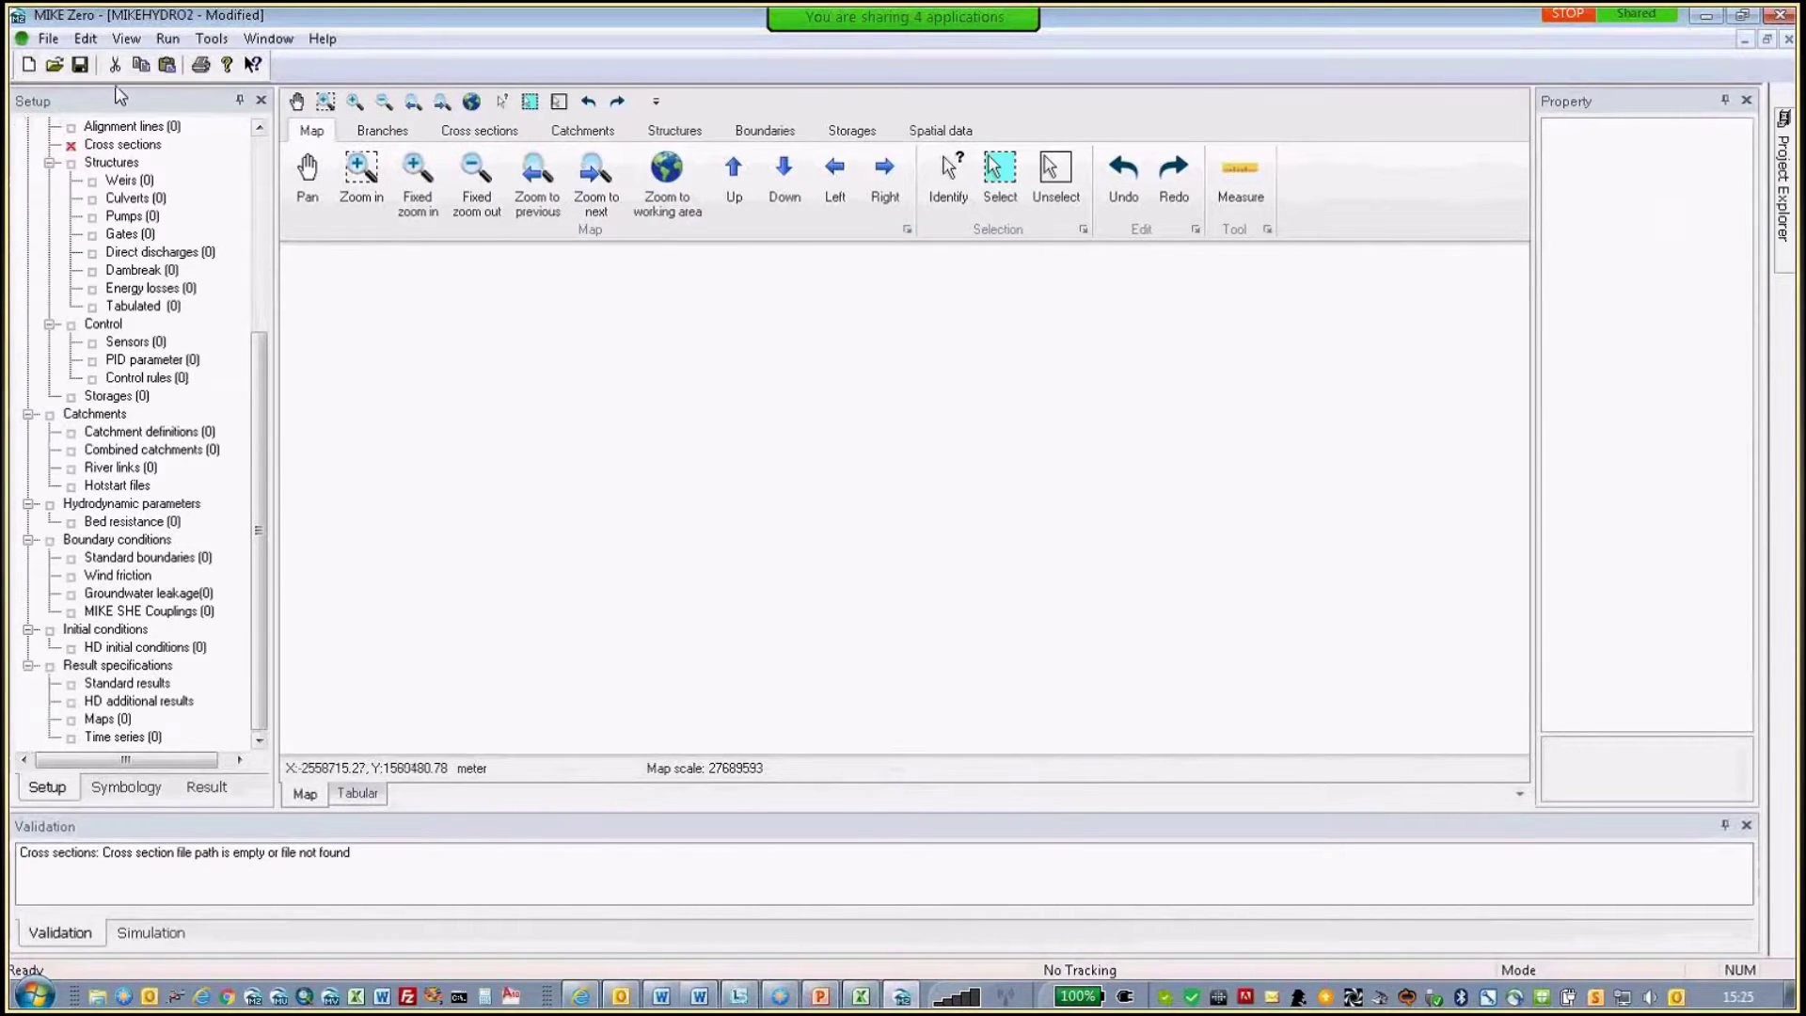
- Save the new setup as test2 in the Presentazione 2016 folder
{"action": "left_click", "coordinate": [47, 39]}
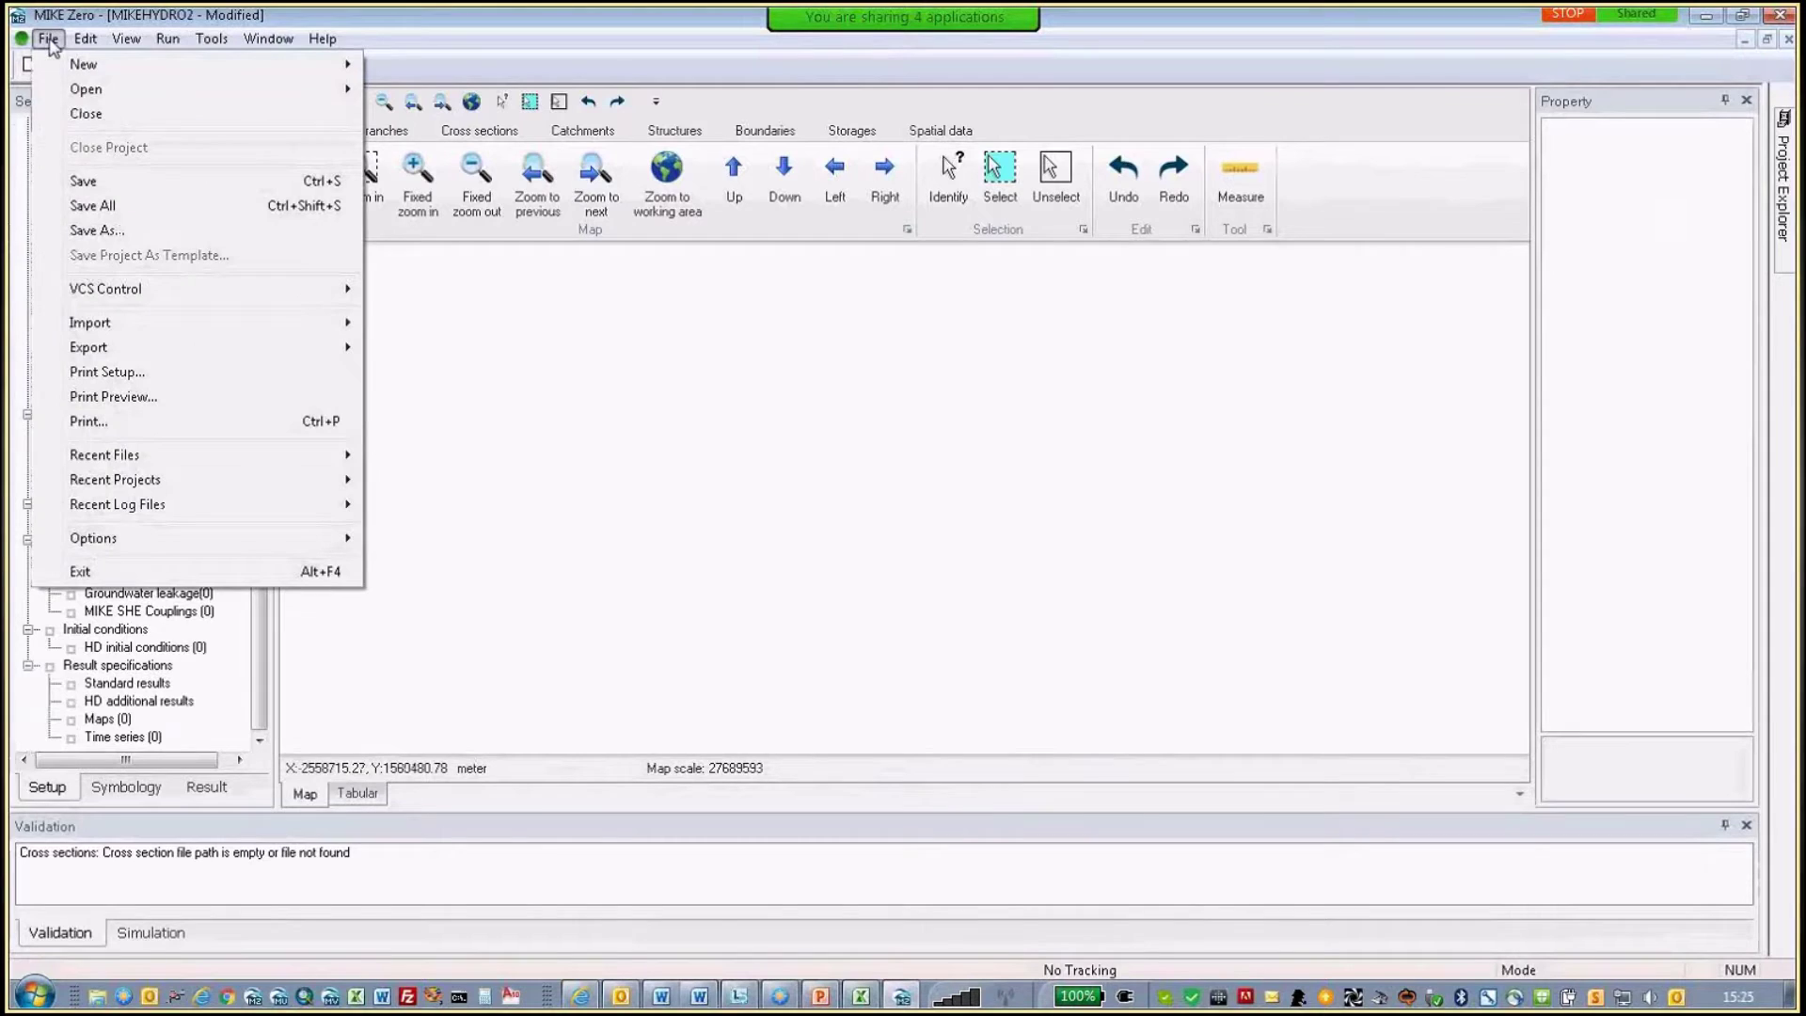
{"action": "left_click", "coordinate": [109, 211]}
{"action": "type", "text": "test2"}
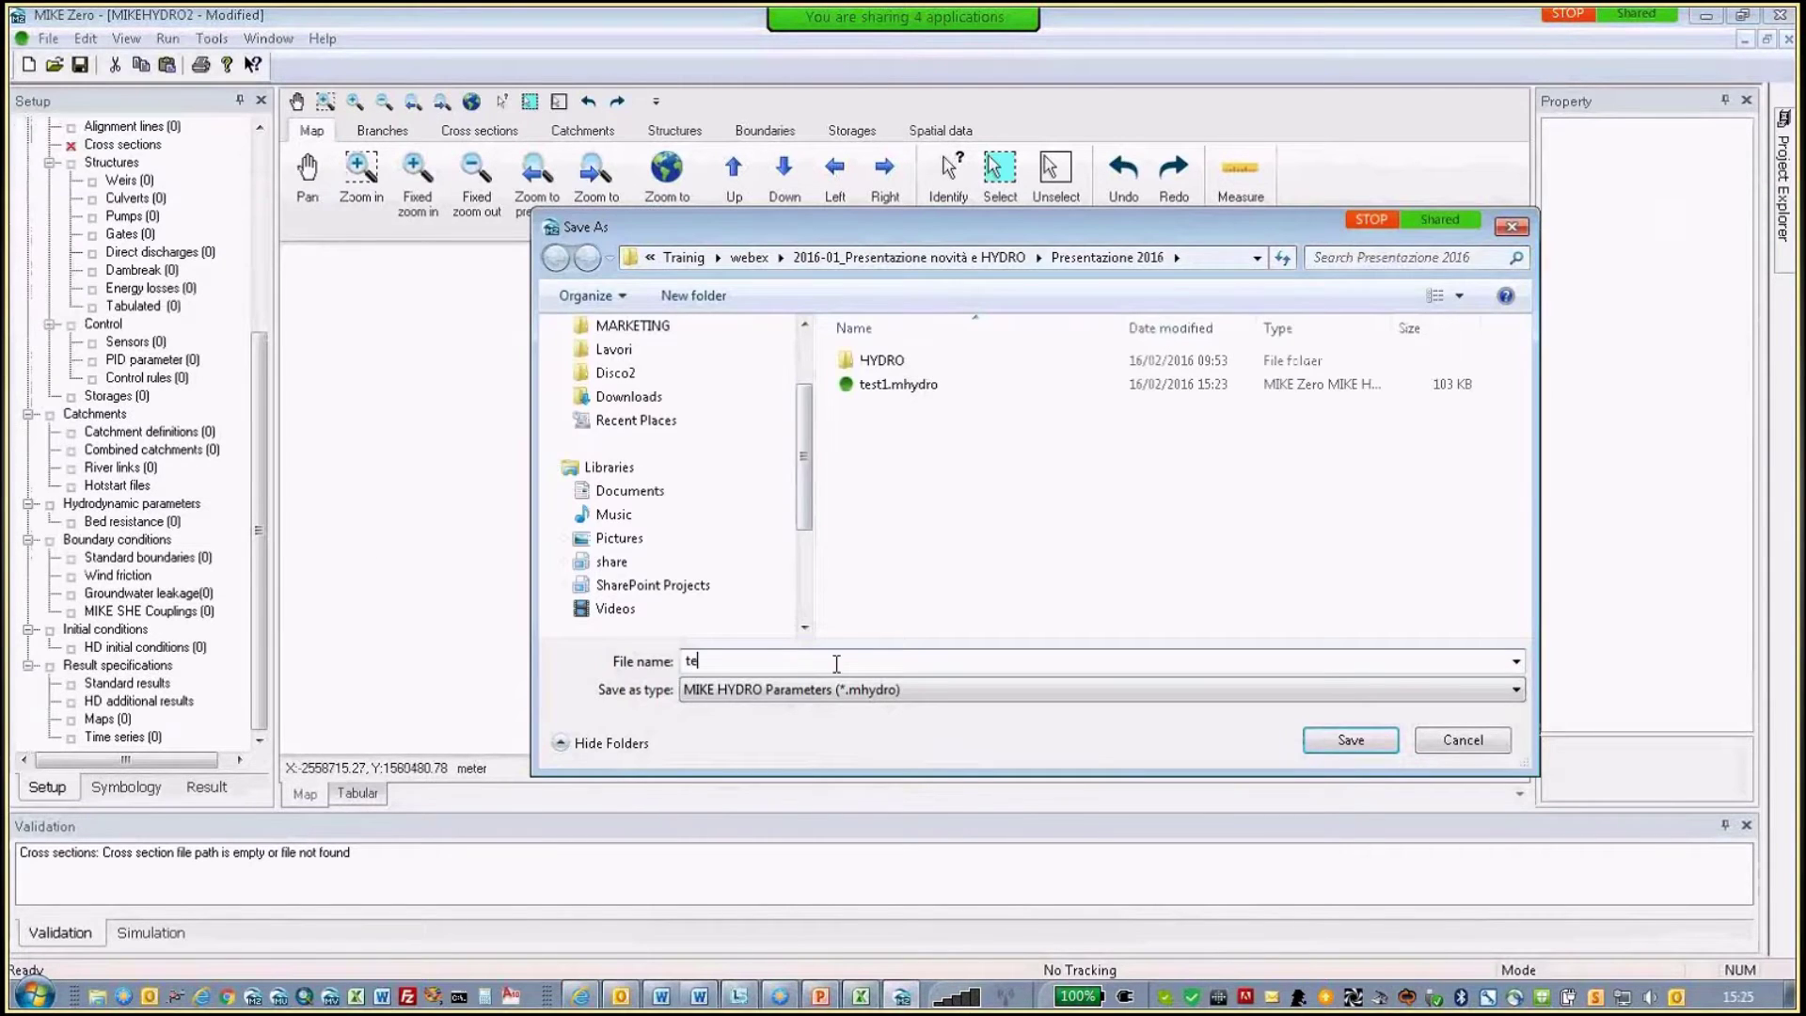
{"action": "left_click", "coordinate": [1336, 743]}
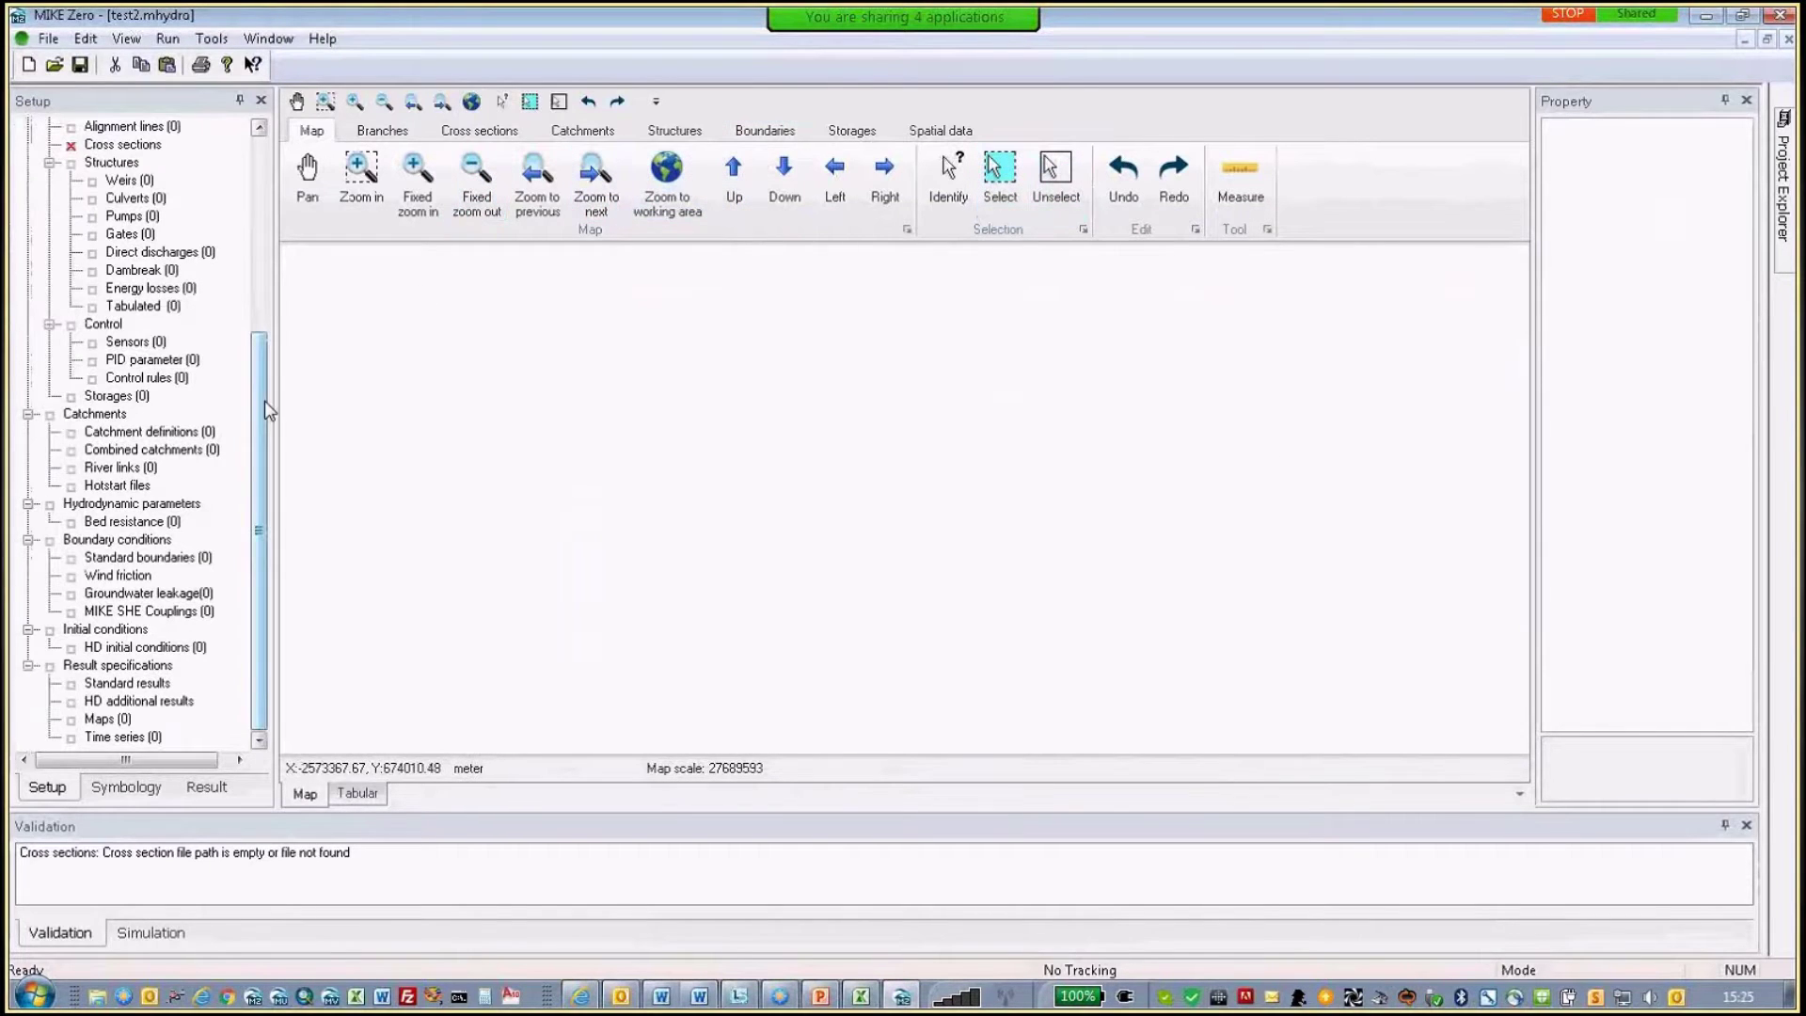
- Configure the Digital Elevation Model with the ESRI ASCII file format and the Monte_Mario_Italy_1 coordinate system
{"action": "left_click_drag", "start_coordinate": [264, 393], "coordinate": [257, 216]}
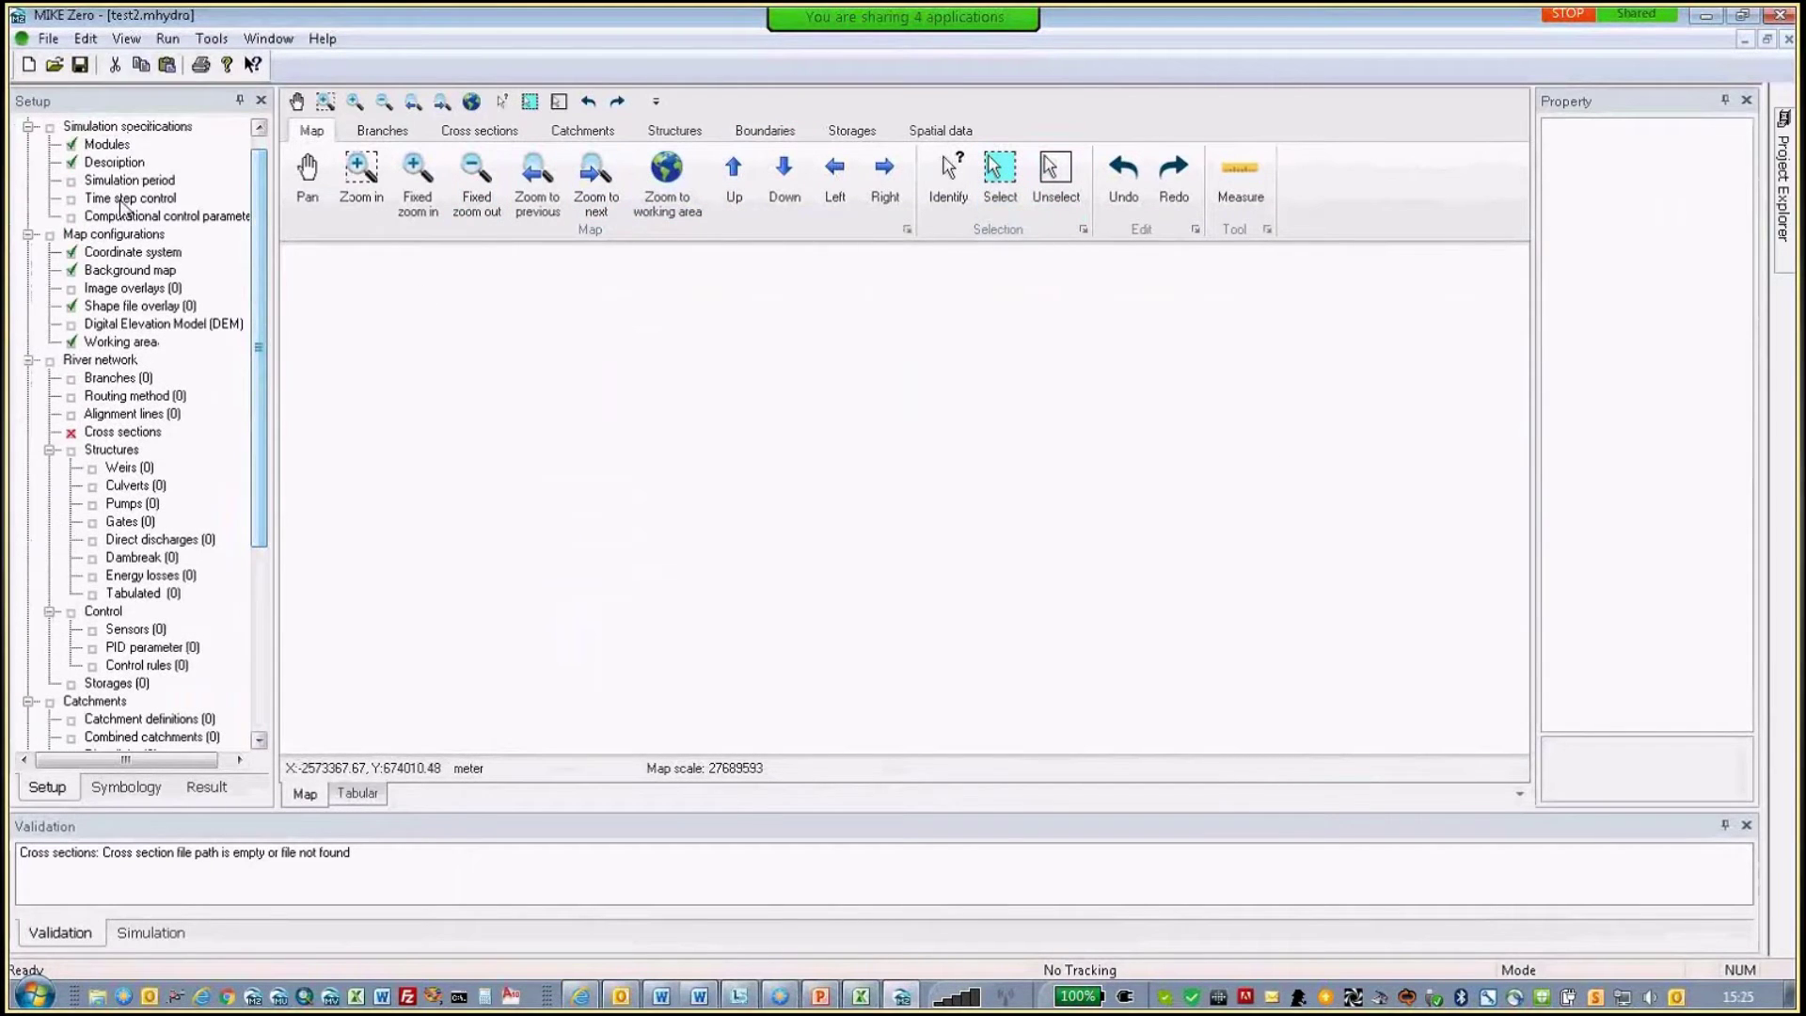
{"action": "left_click", "coordinate": [131, 326]}
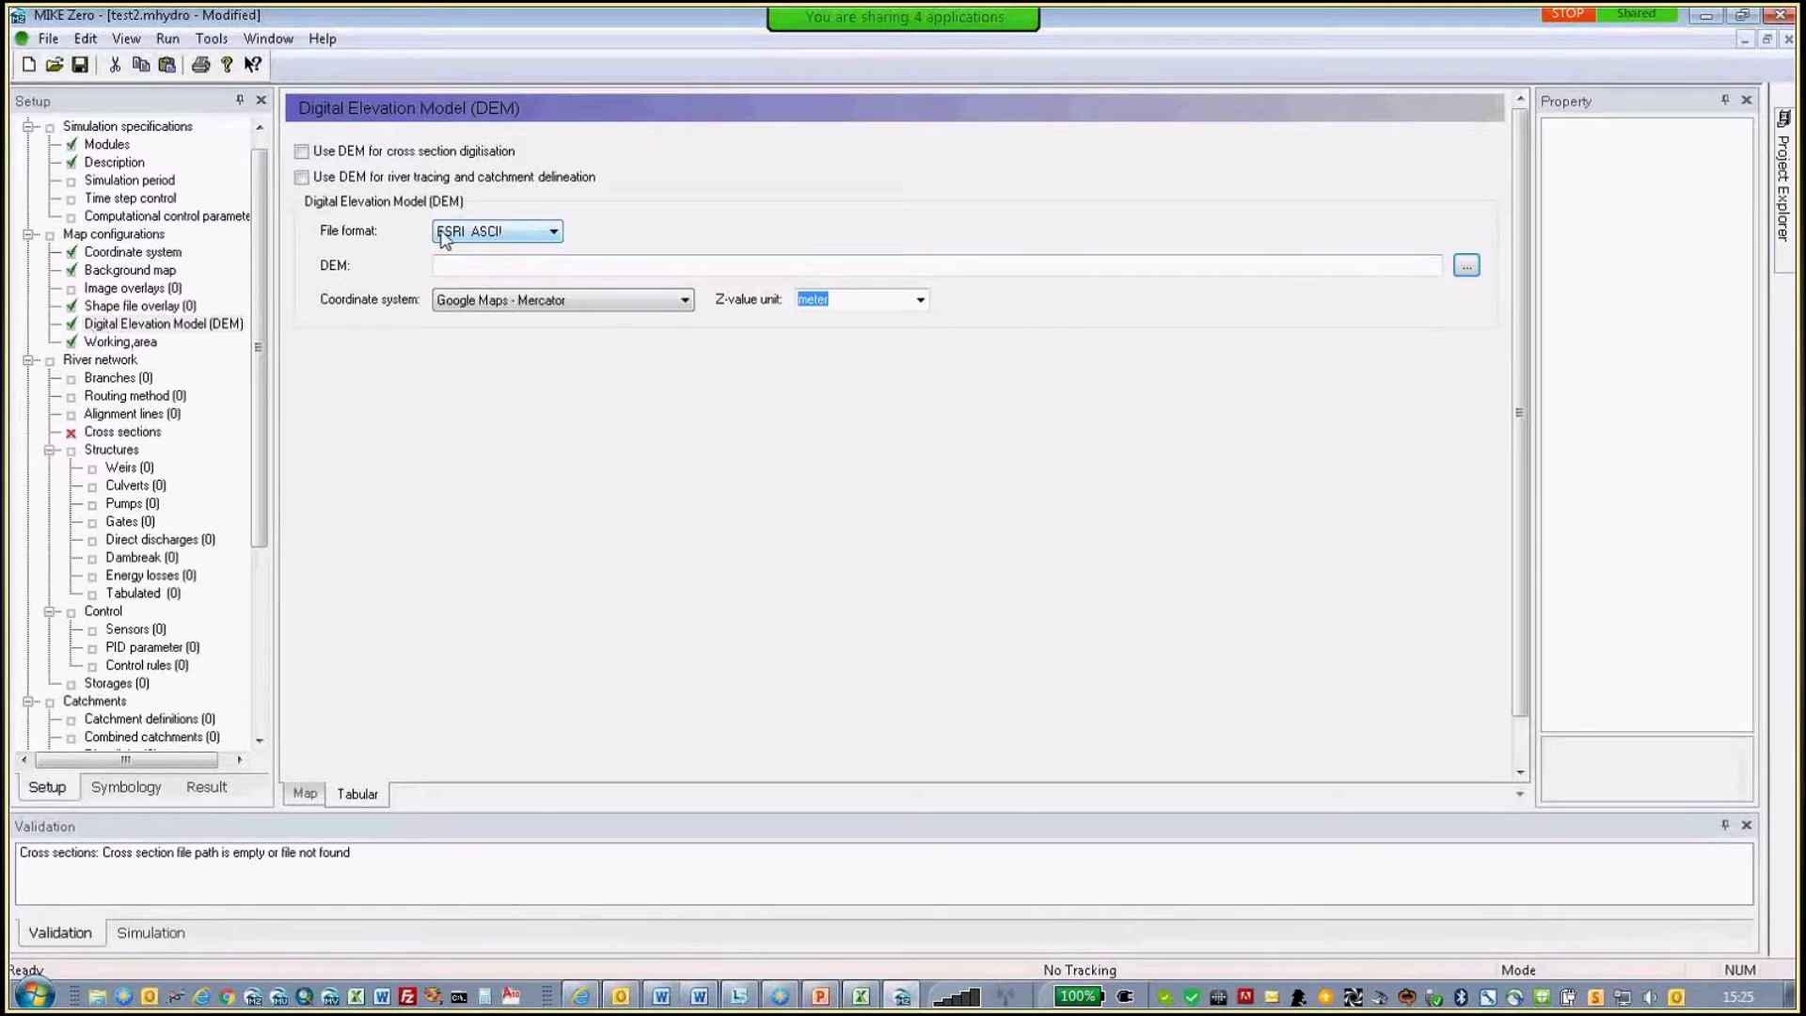
{"action": "left_click", "coordinate": [509, 235]}
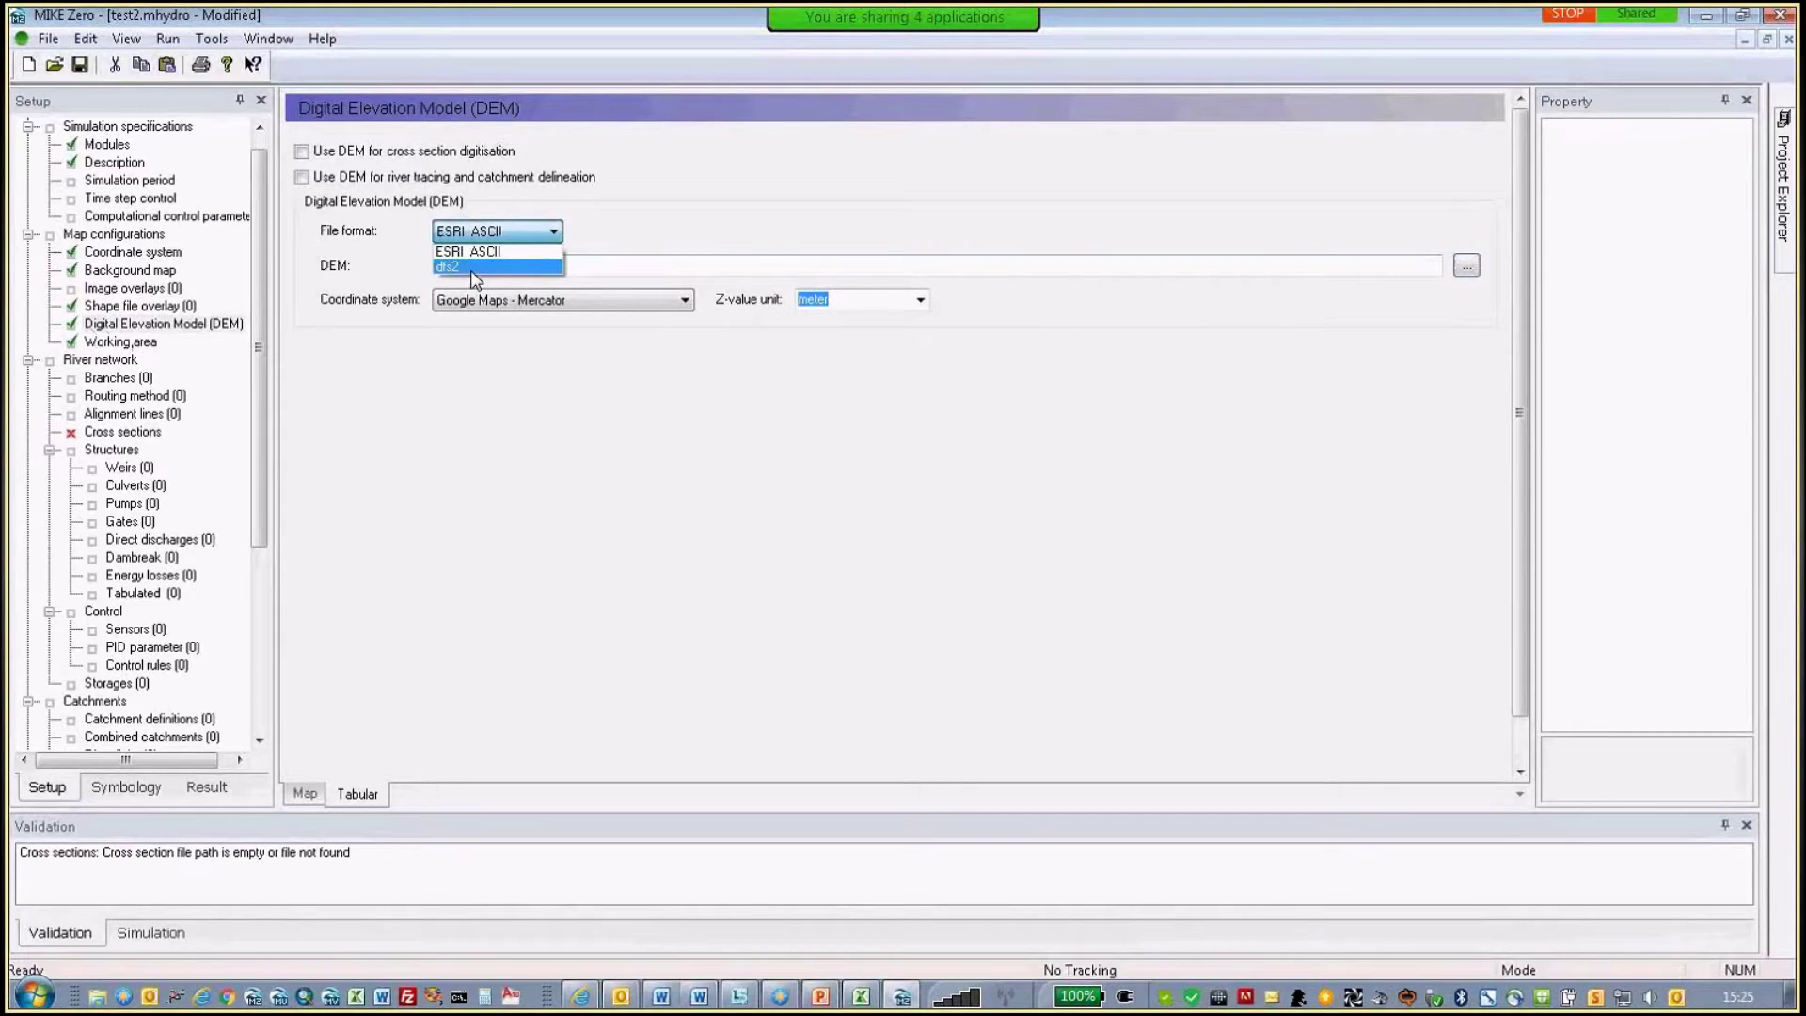
{"action": "left_click", "coordinate": [476, 251]}
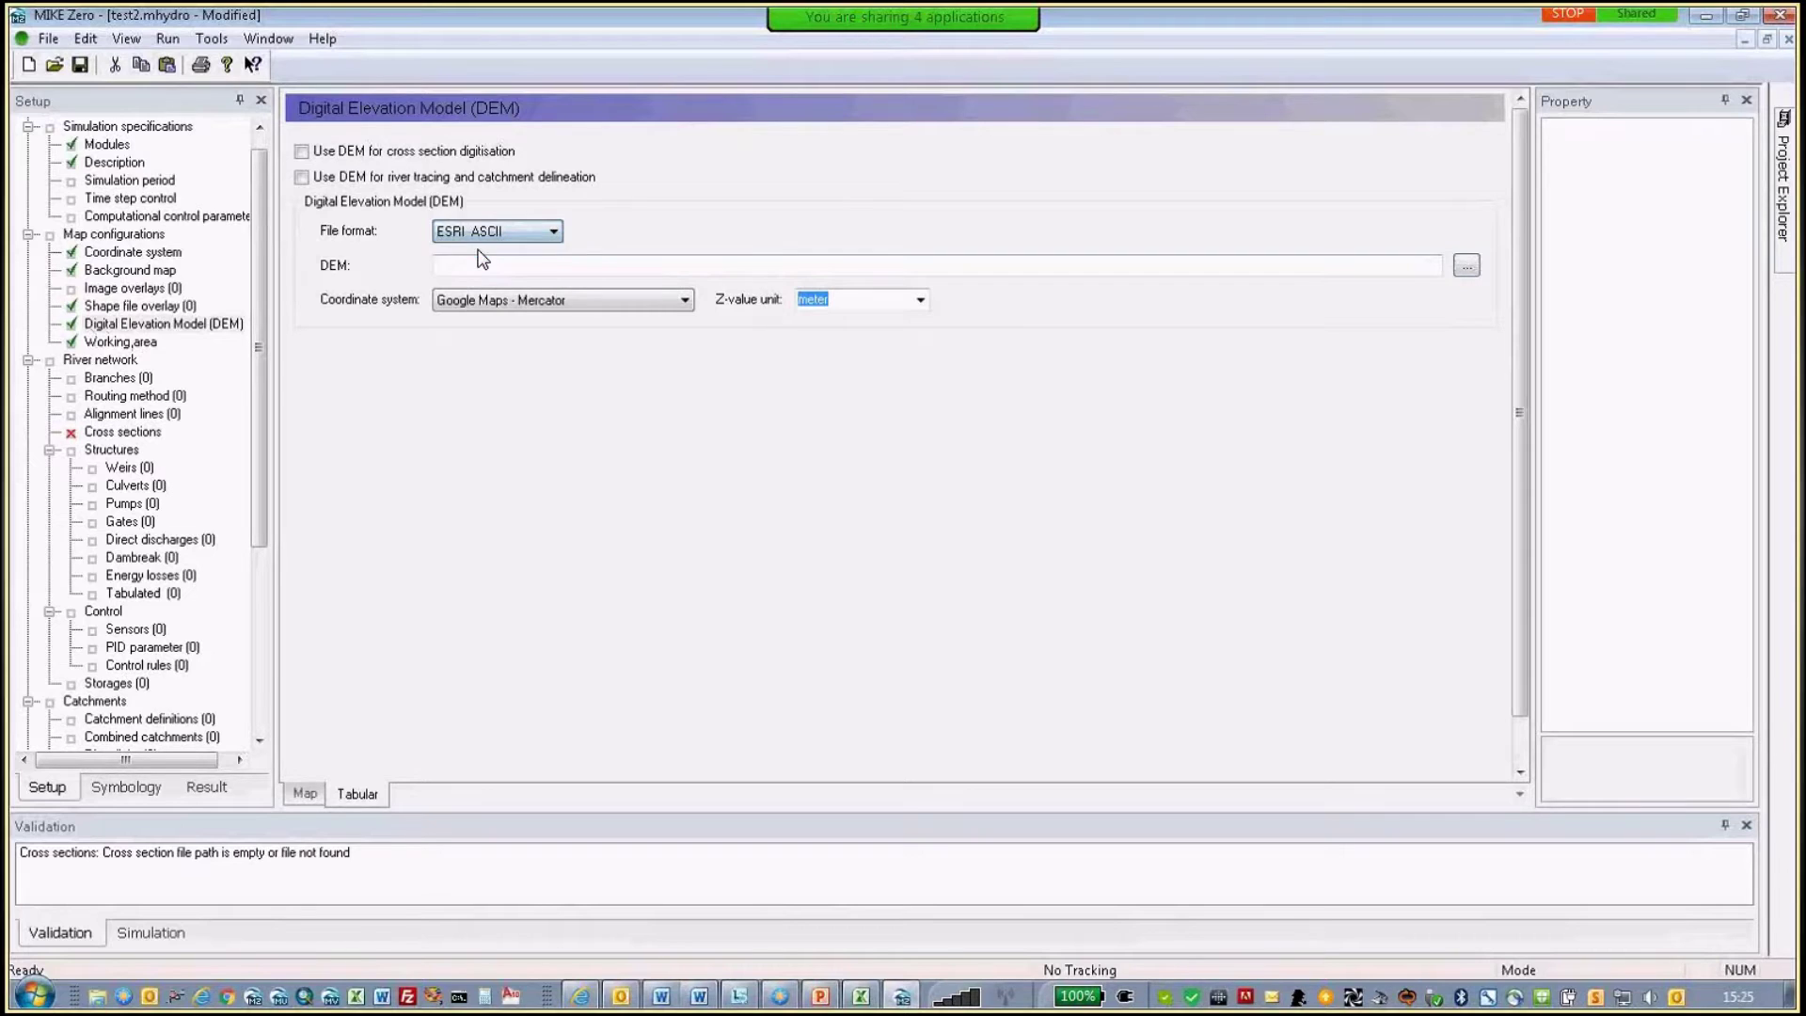
{"action": "left_click", "coordinate": [562, 303]}
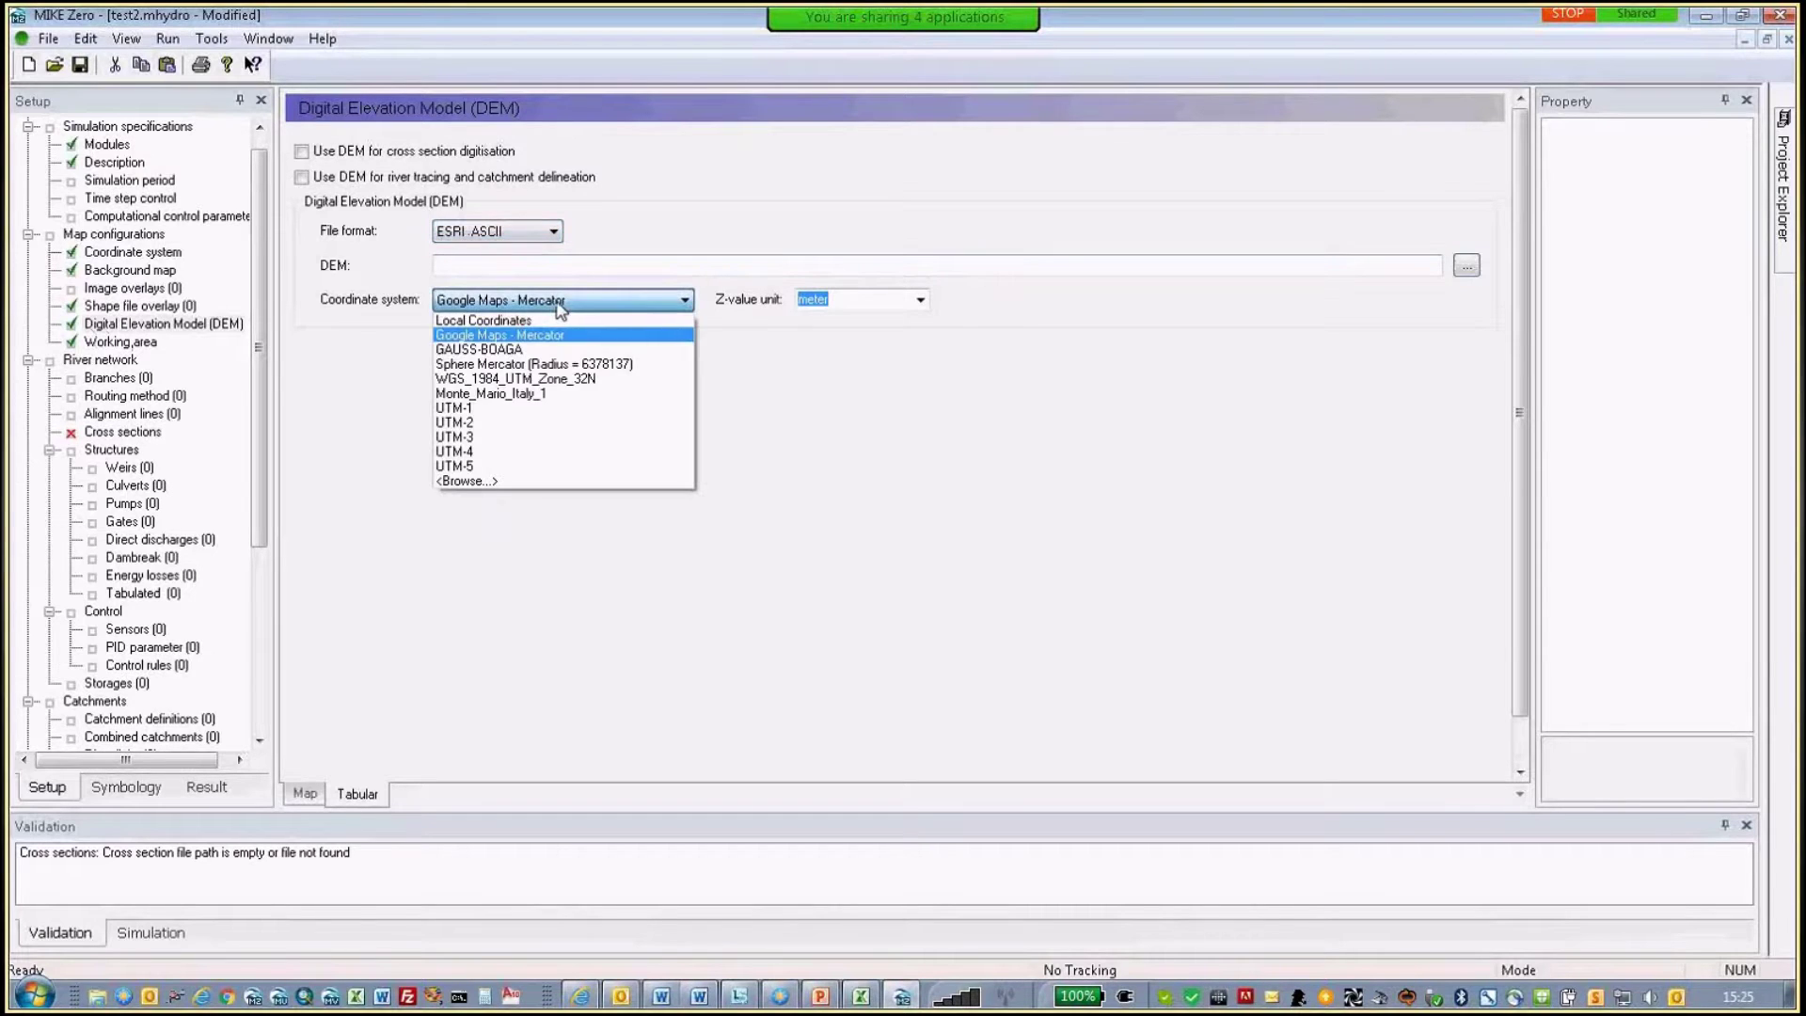
{"action": "left_click", "coordinate": [508, 393]}
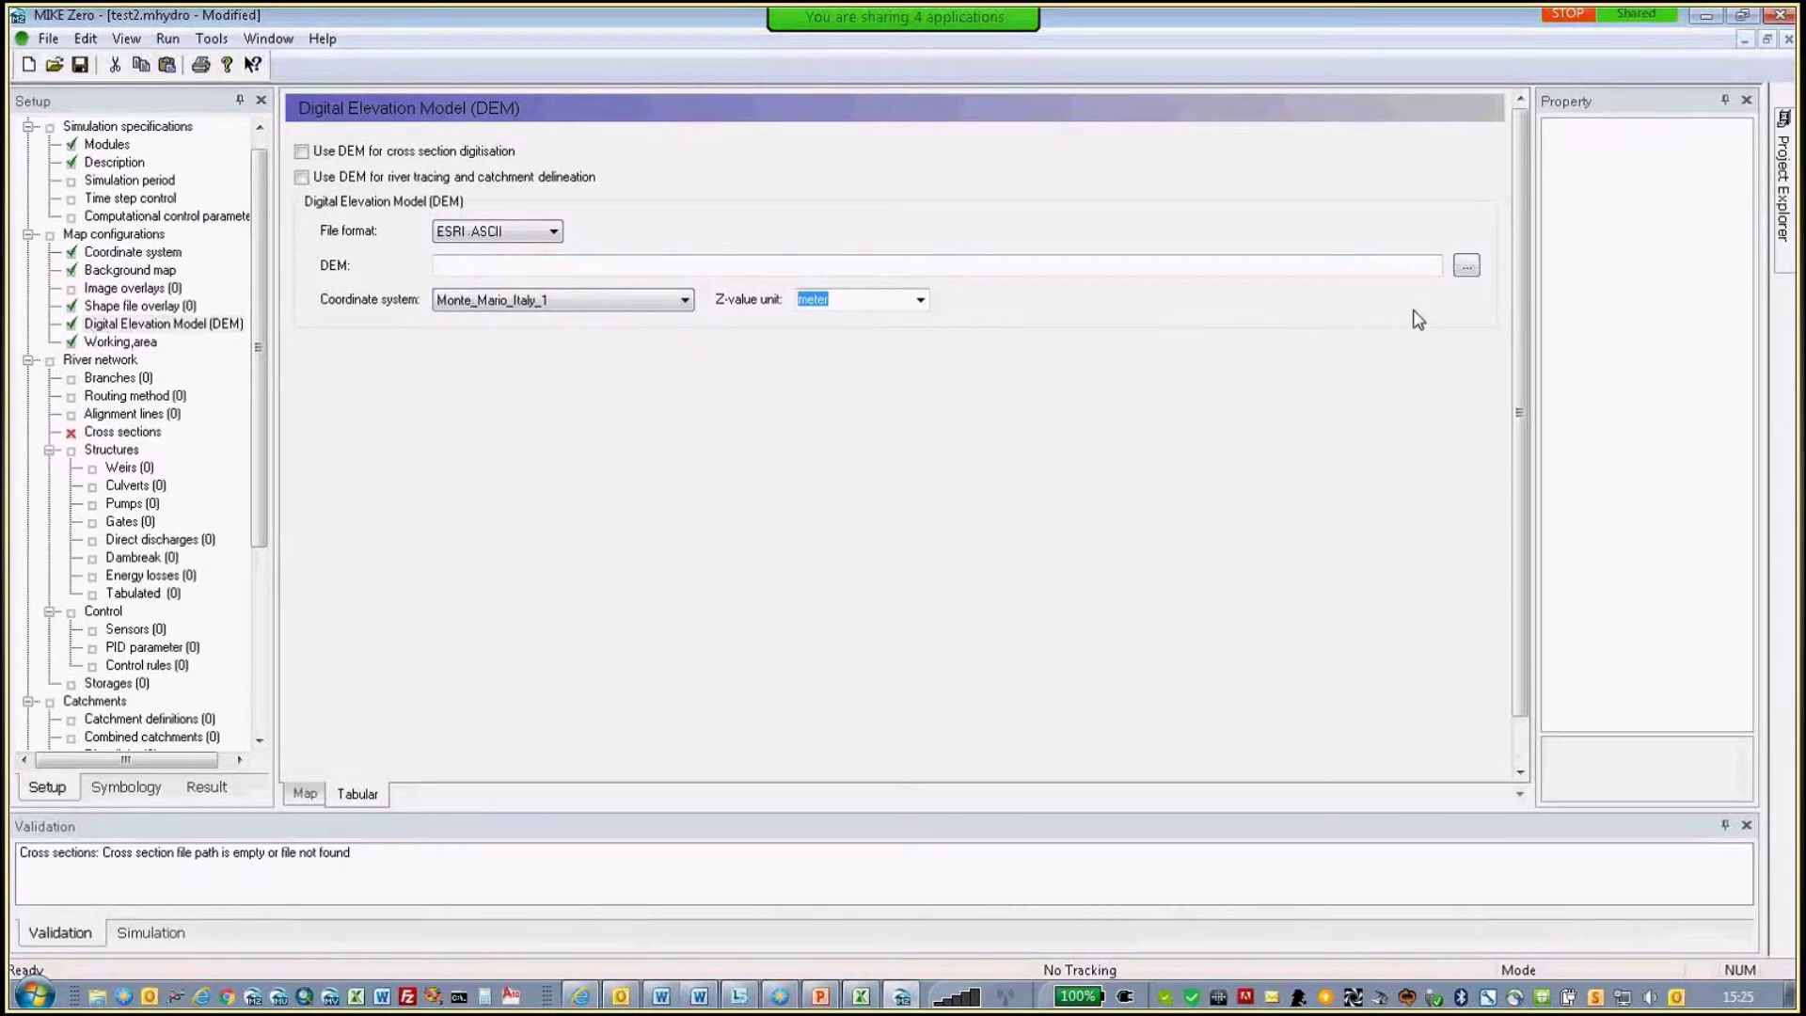
- Load dem1-utm.asc from the HYDRO folder as the DEM file and save the setup
{"action": "left_click", "coordinate": [1465, 266]}
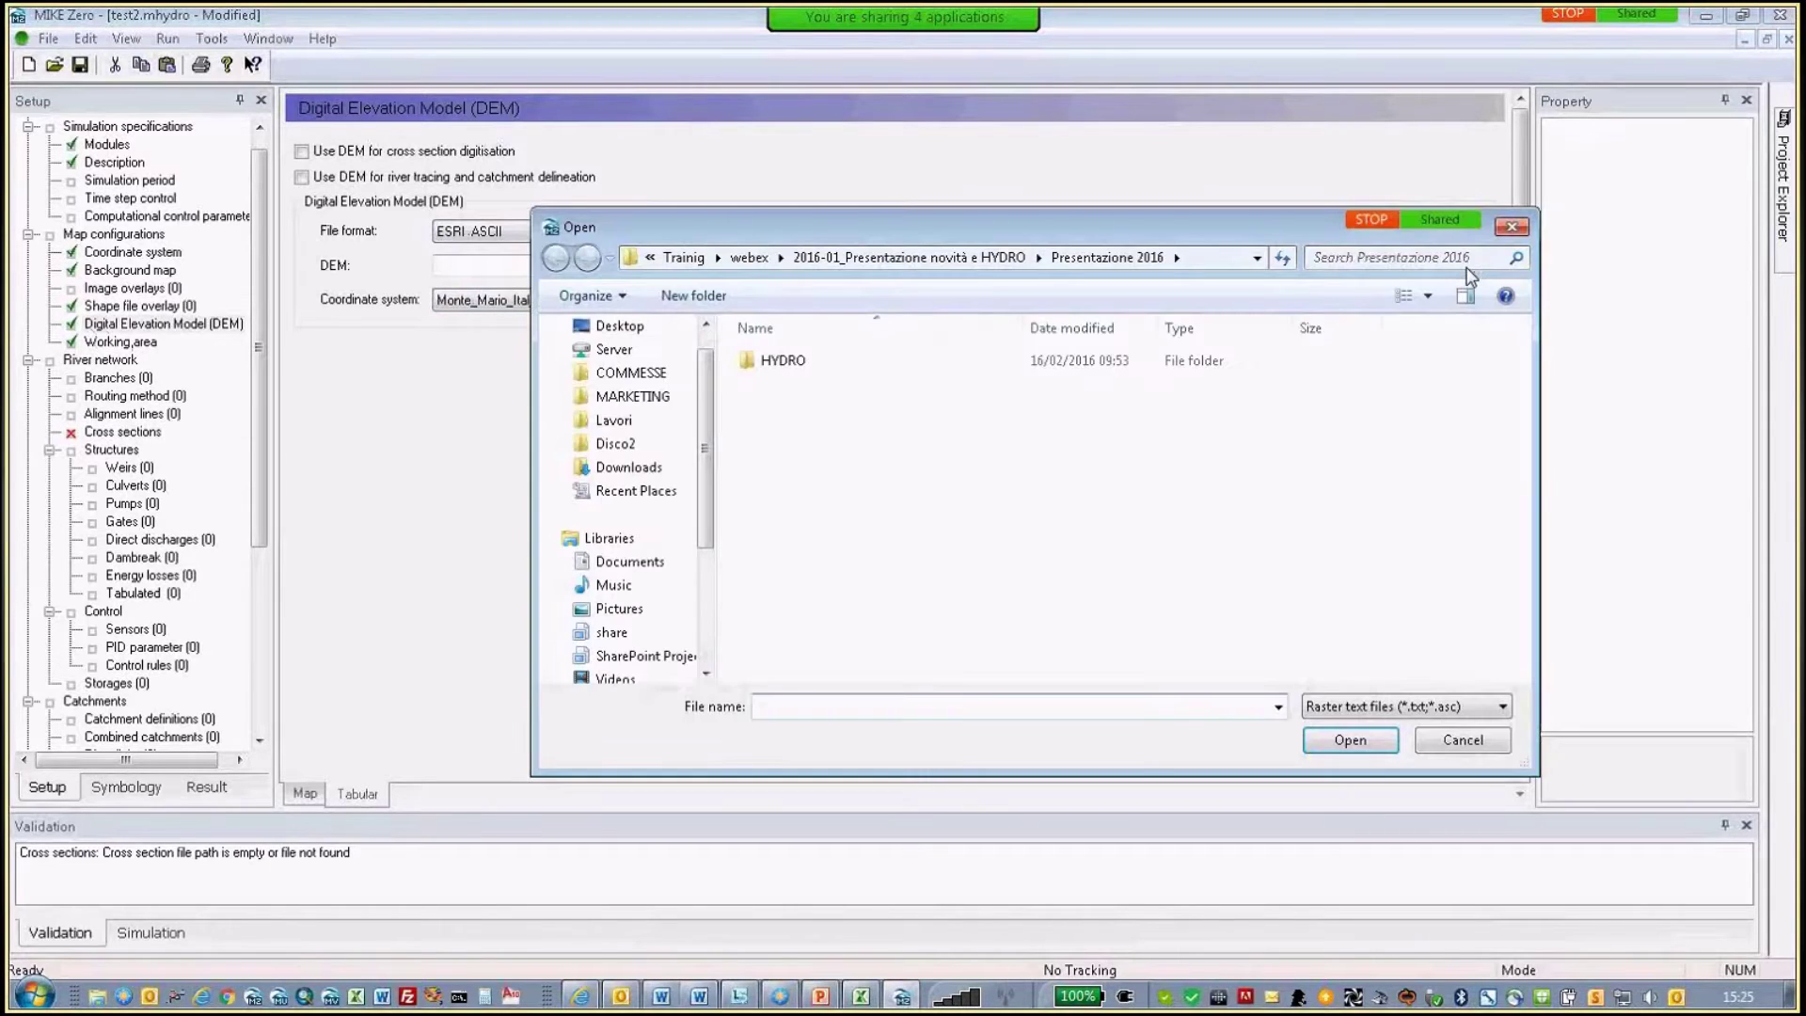
{"action": "double_click", "coordinate": [828, 361]}
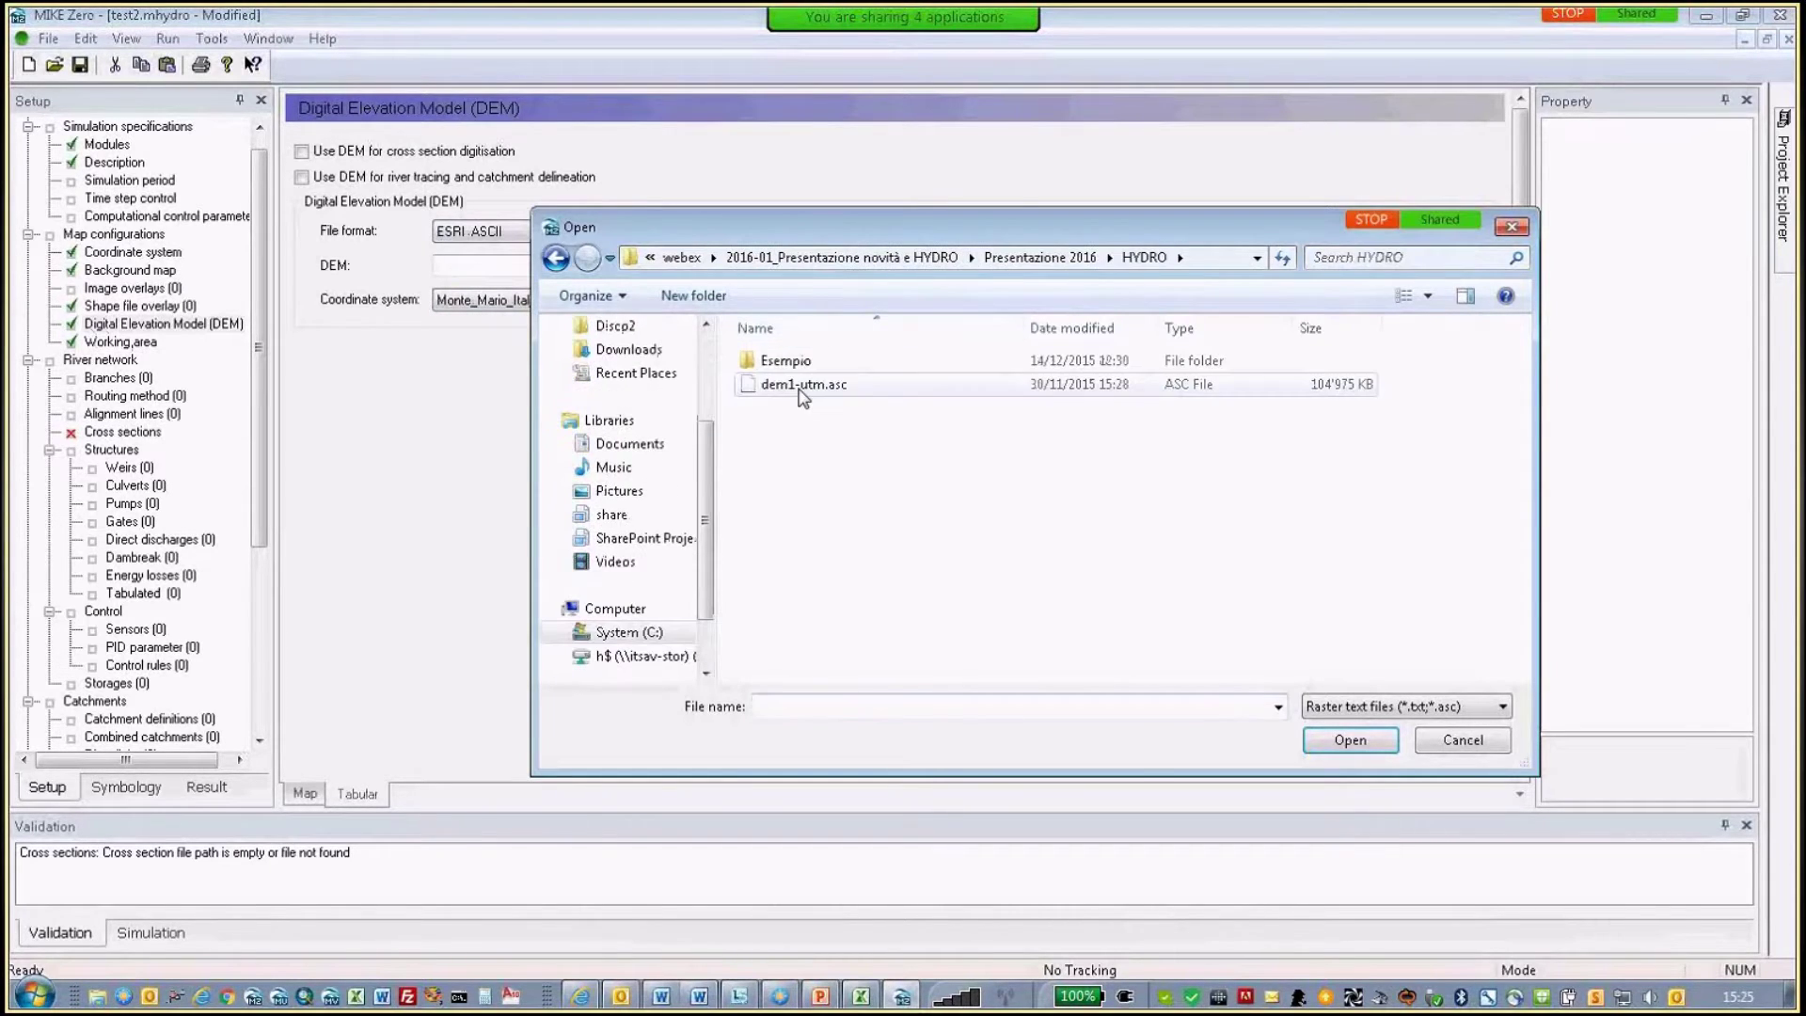
{"action": "left_click", "coordinate": [820, 384]}
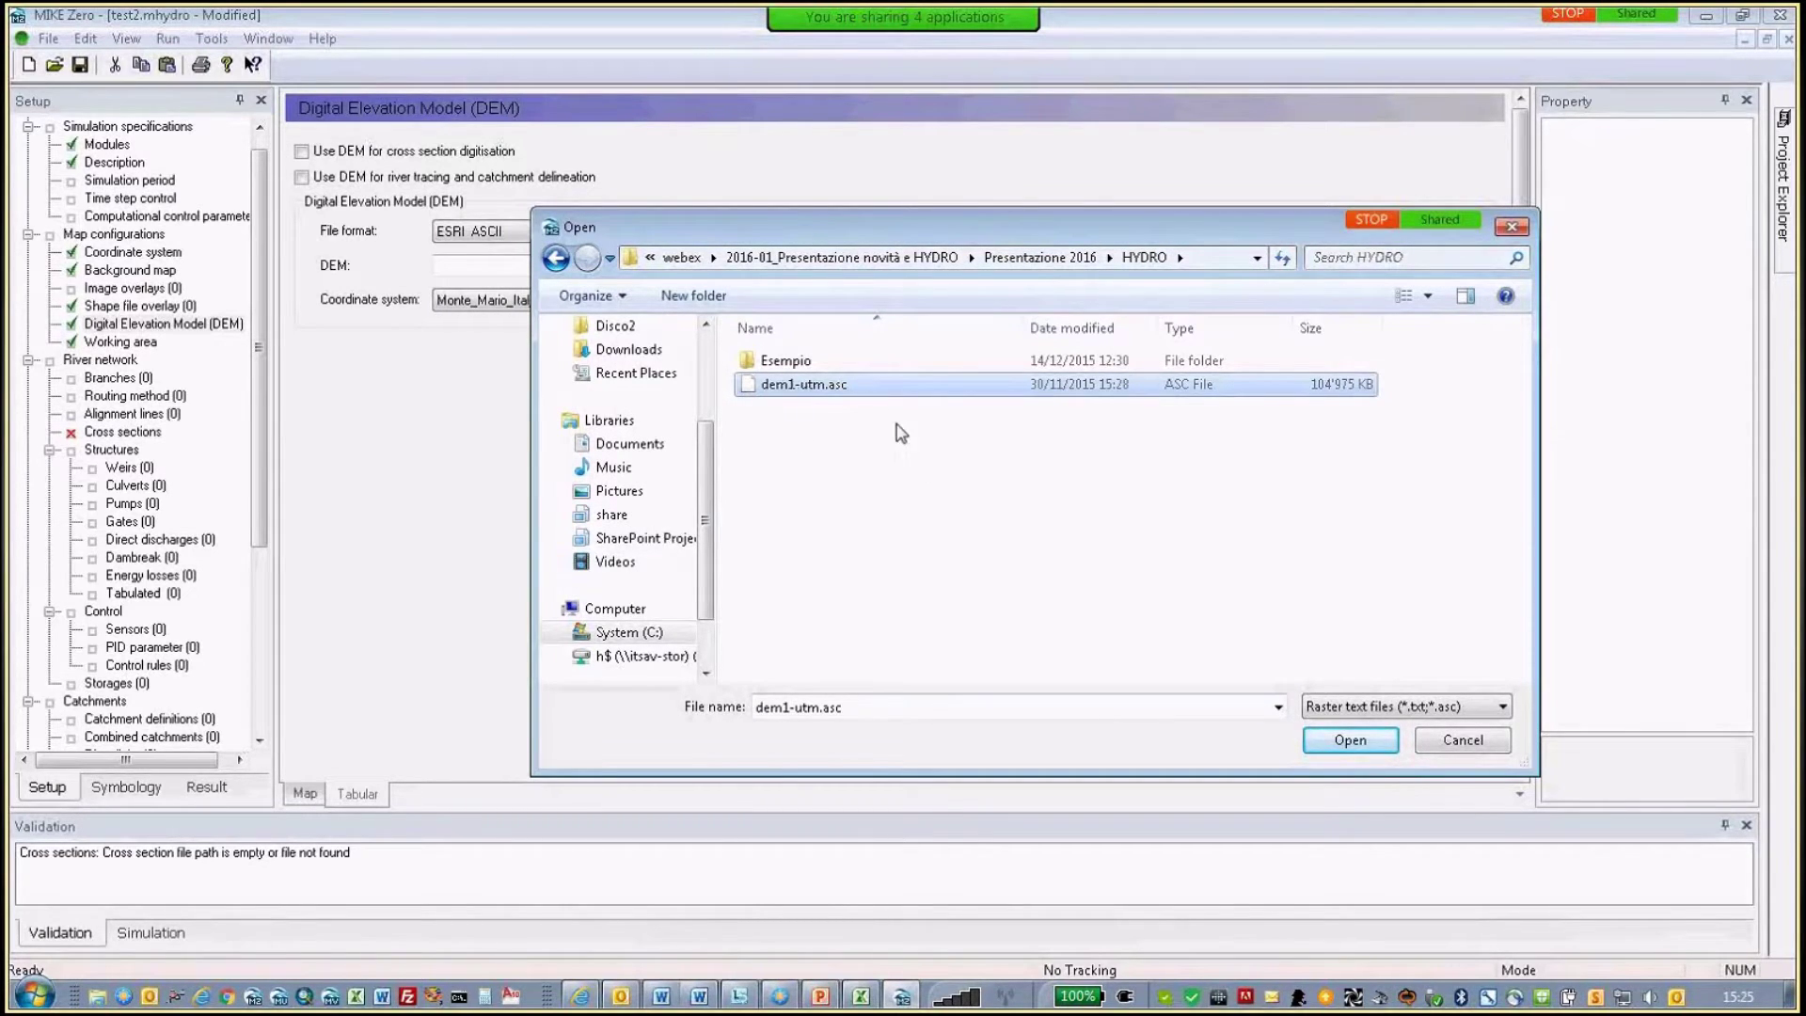
{"action": "left_click", "coordinate": [1349, 743]}
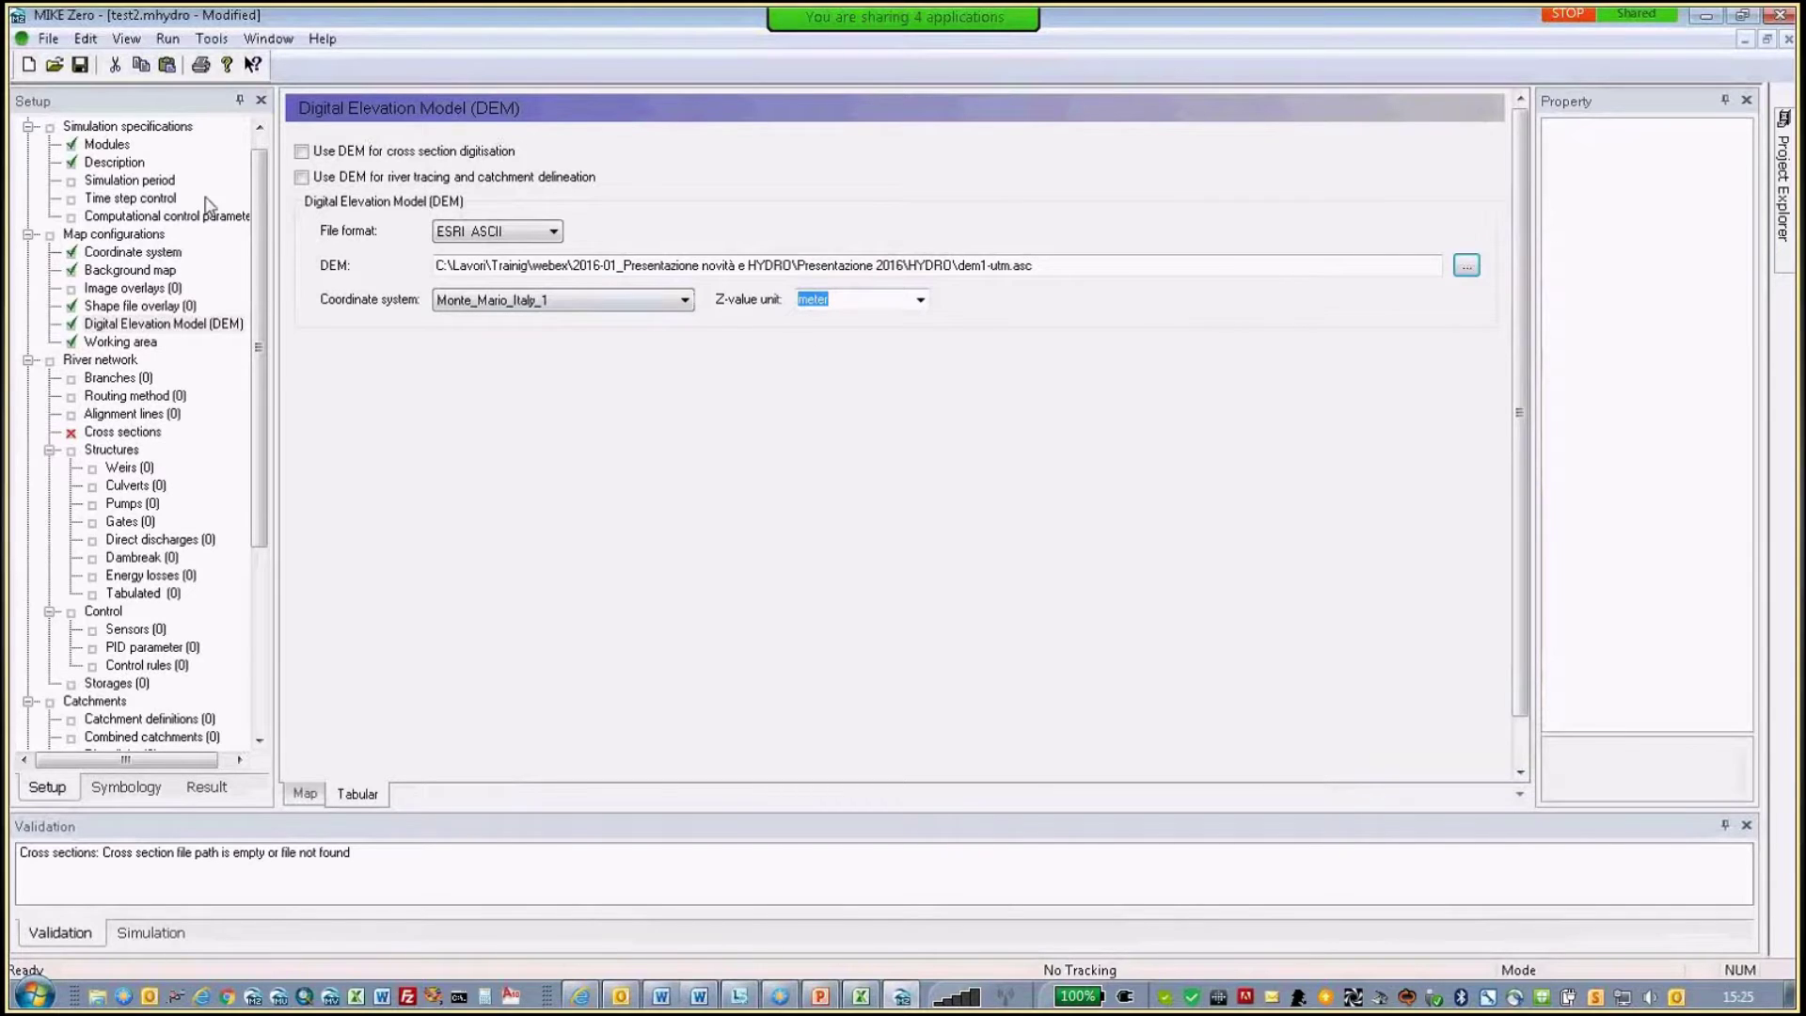
{"action": "left_click", "coordinate": [80, 64]}
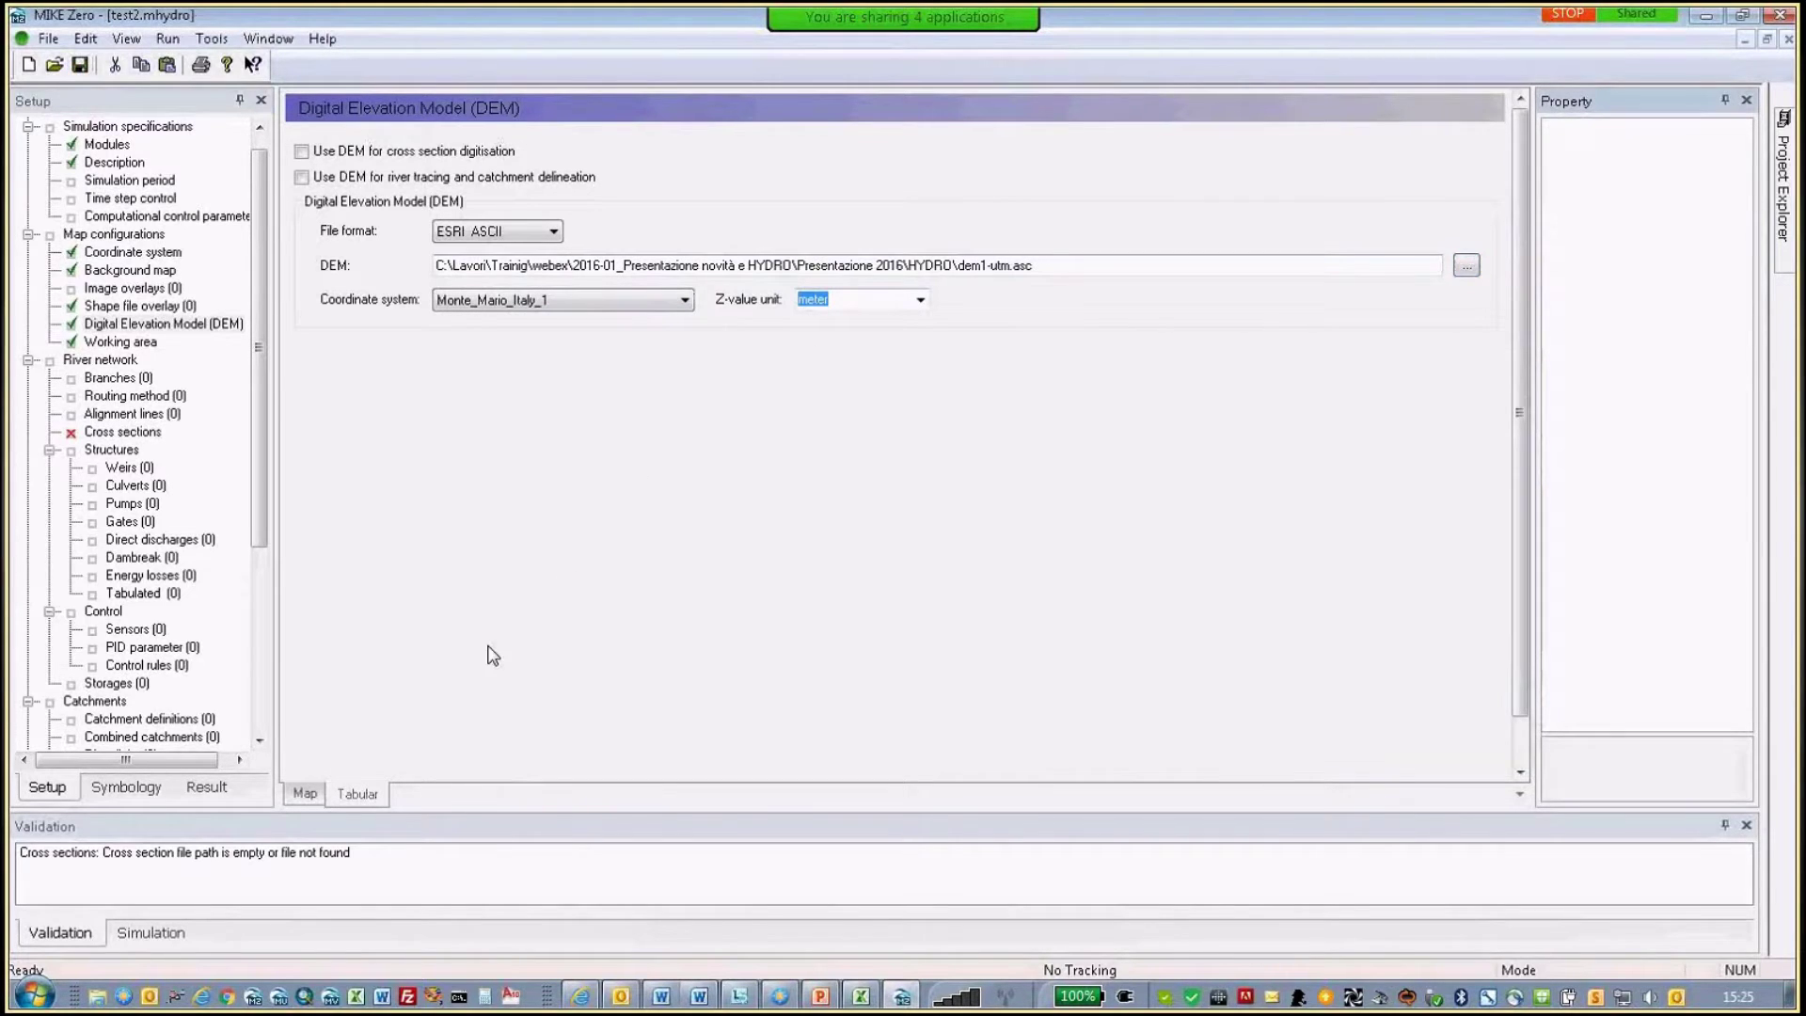
- View the DEM on the map, and enable its use for cross section digitisation and for river tracing and catchment delineation
{"action": "left_click", "coordinate": [303, 796]}
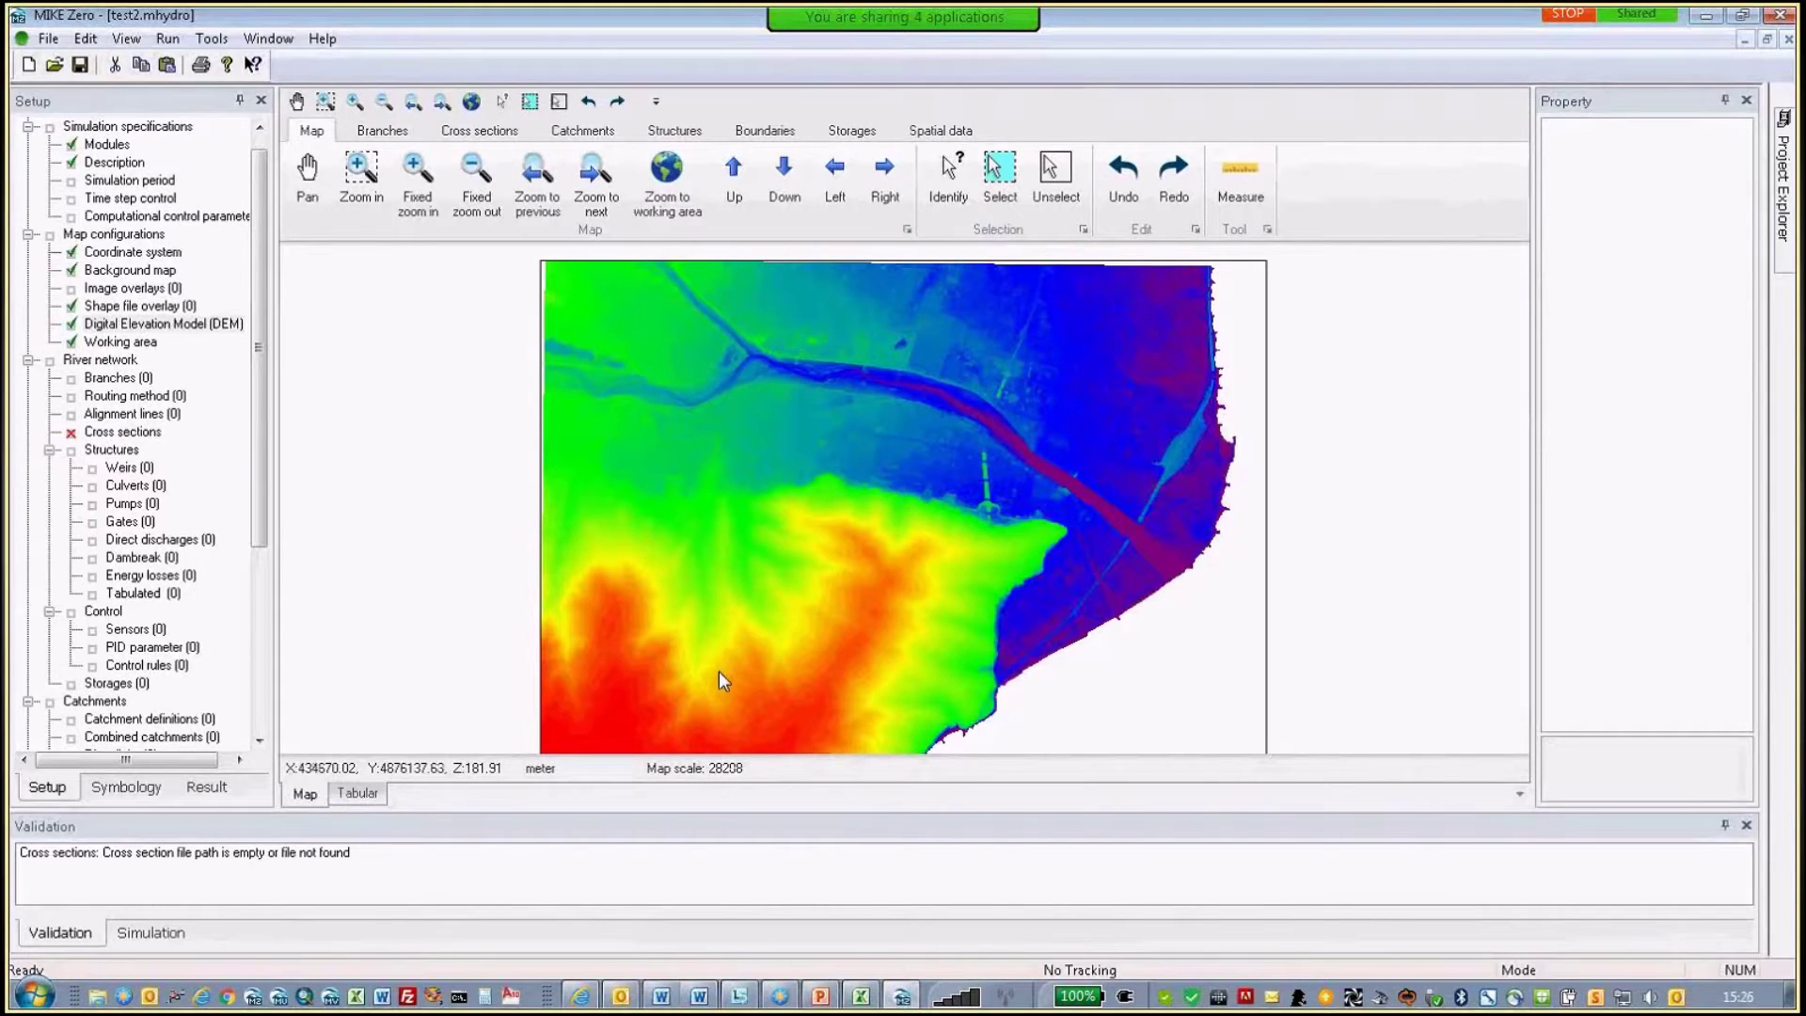
{"action": "left_click", "coordinate": [358, 793]}
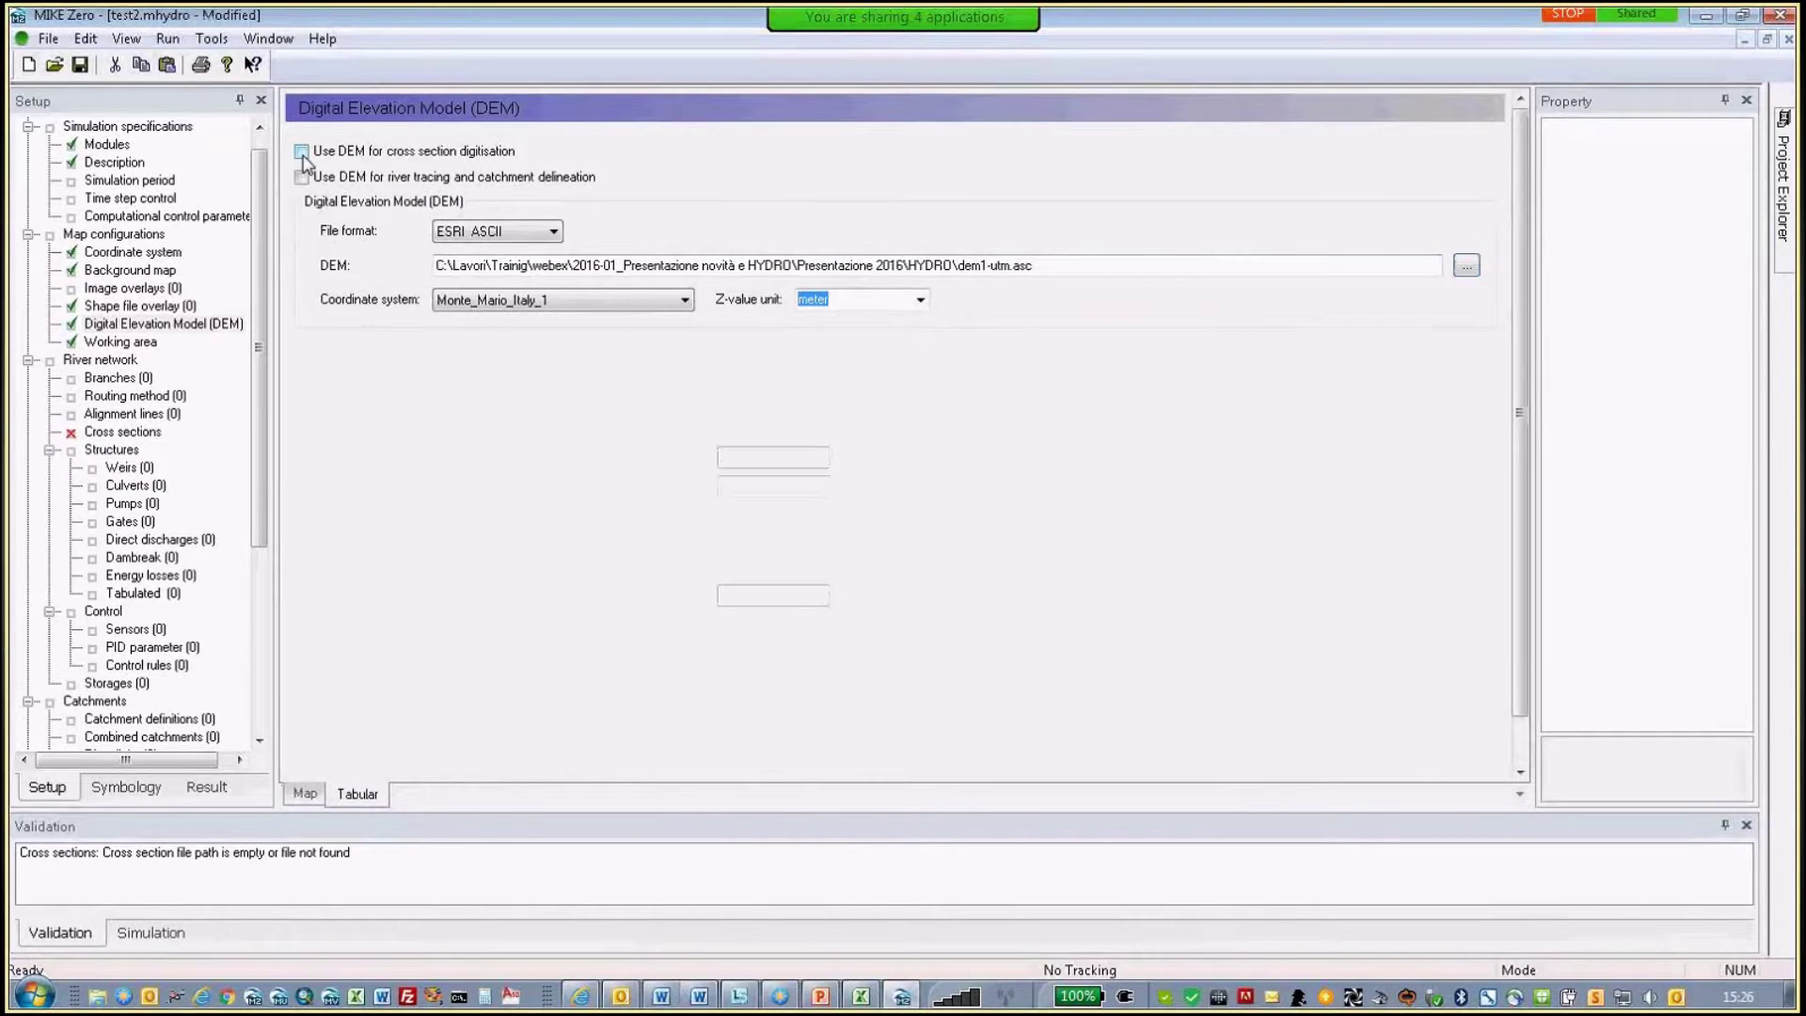
{"action": "left_click", "coordinate": [428, 154]}
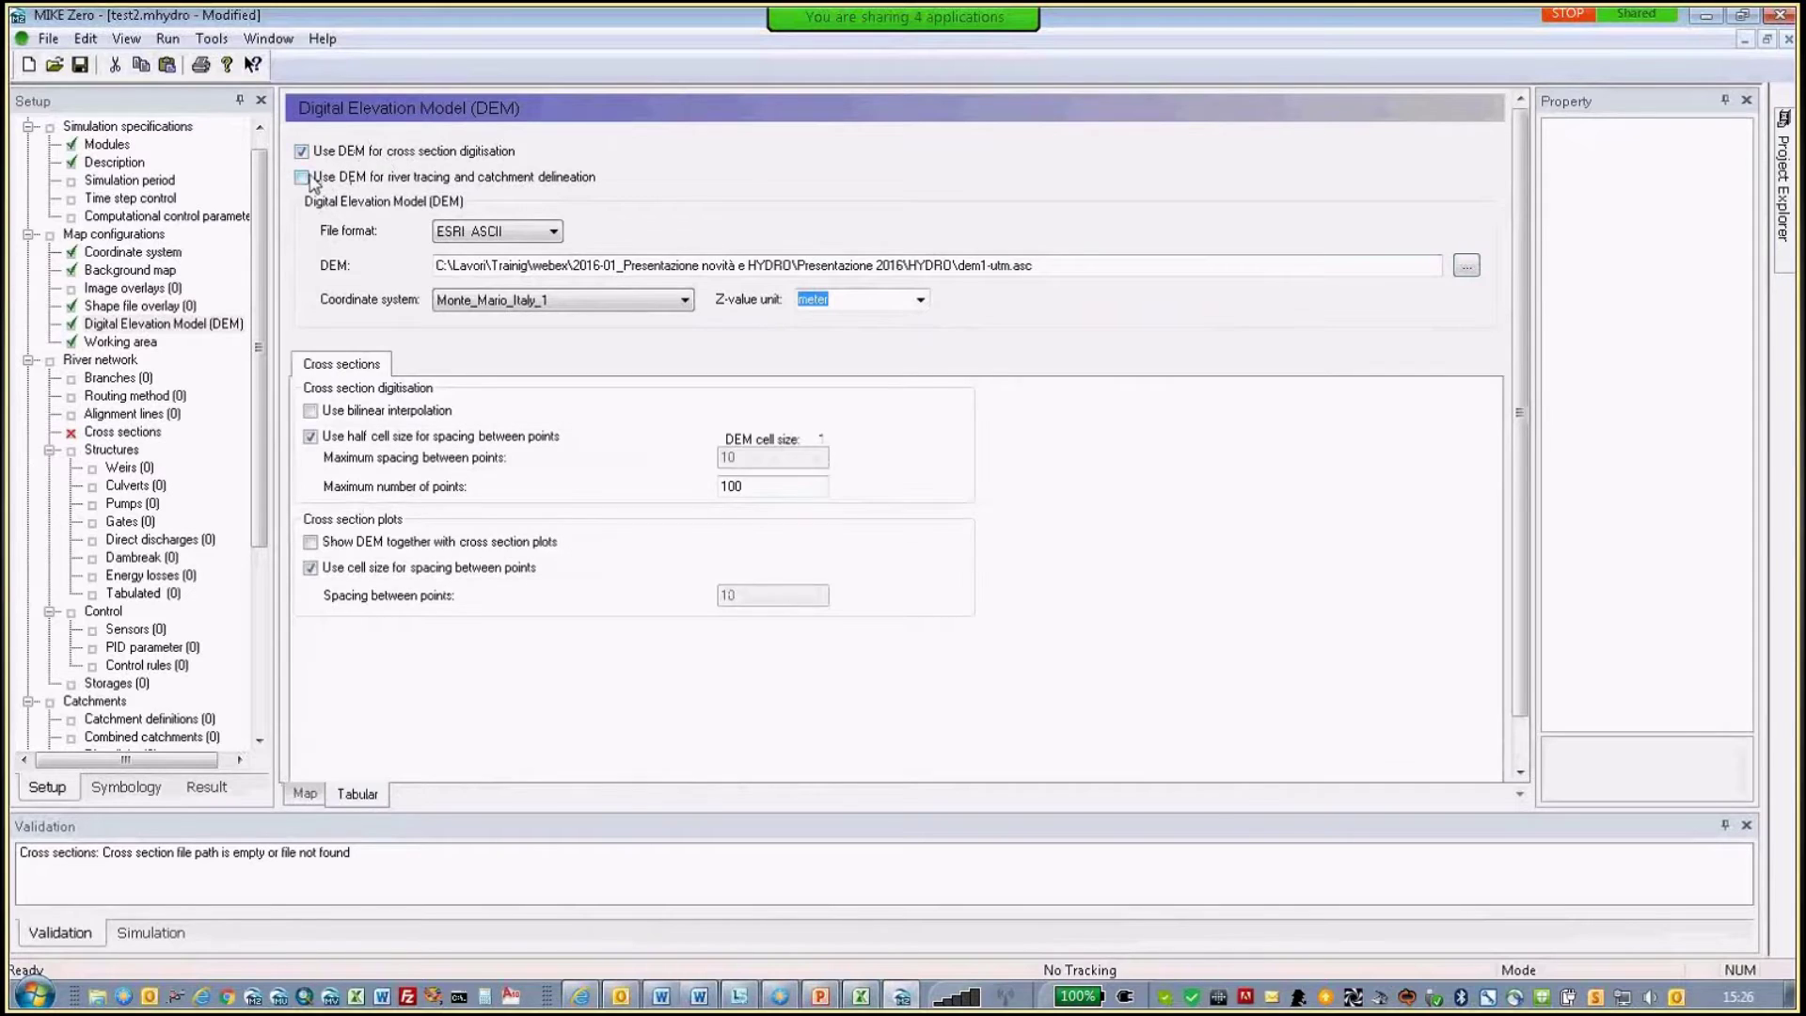
{"action": "left_click", "coordinate": [433, 179]}
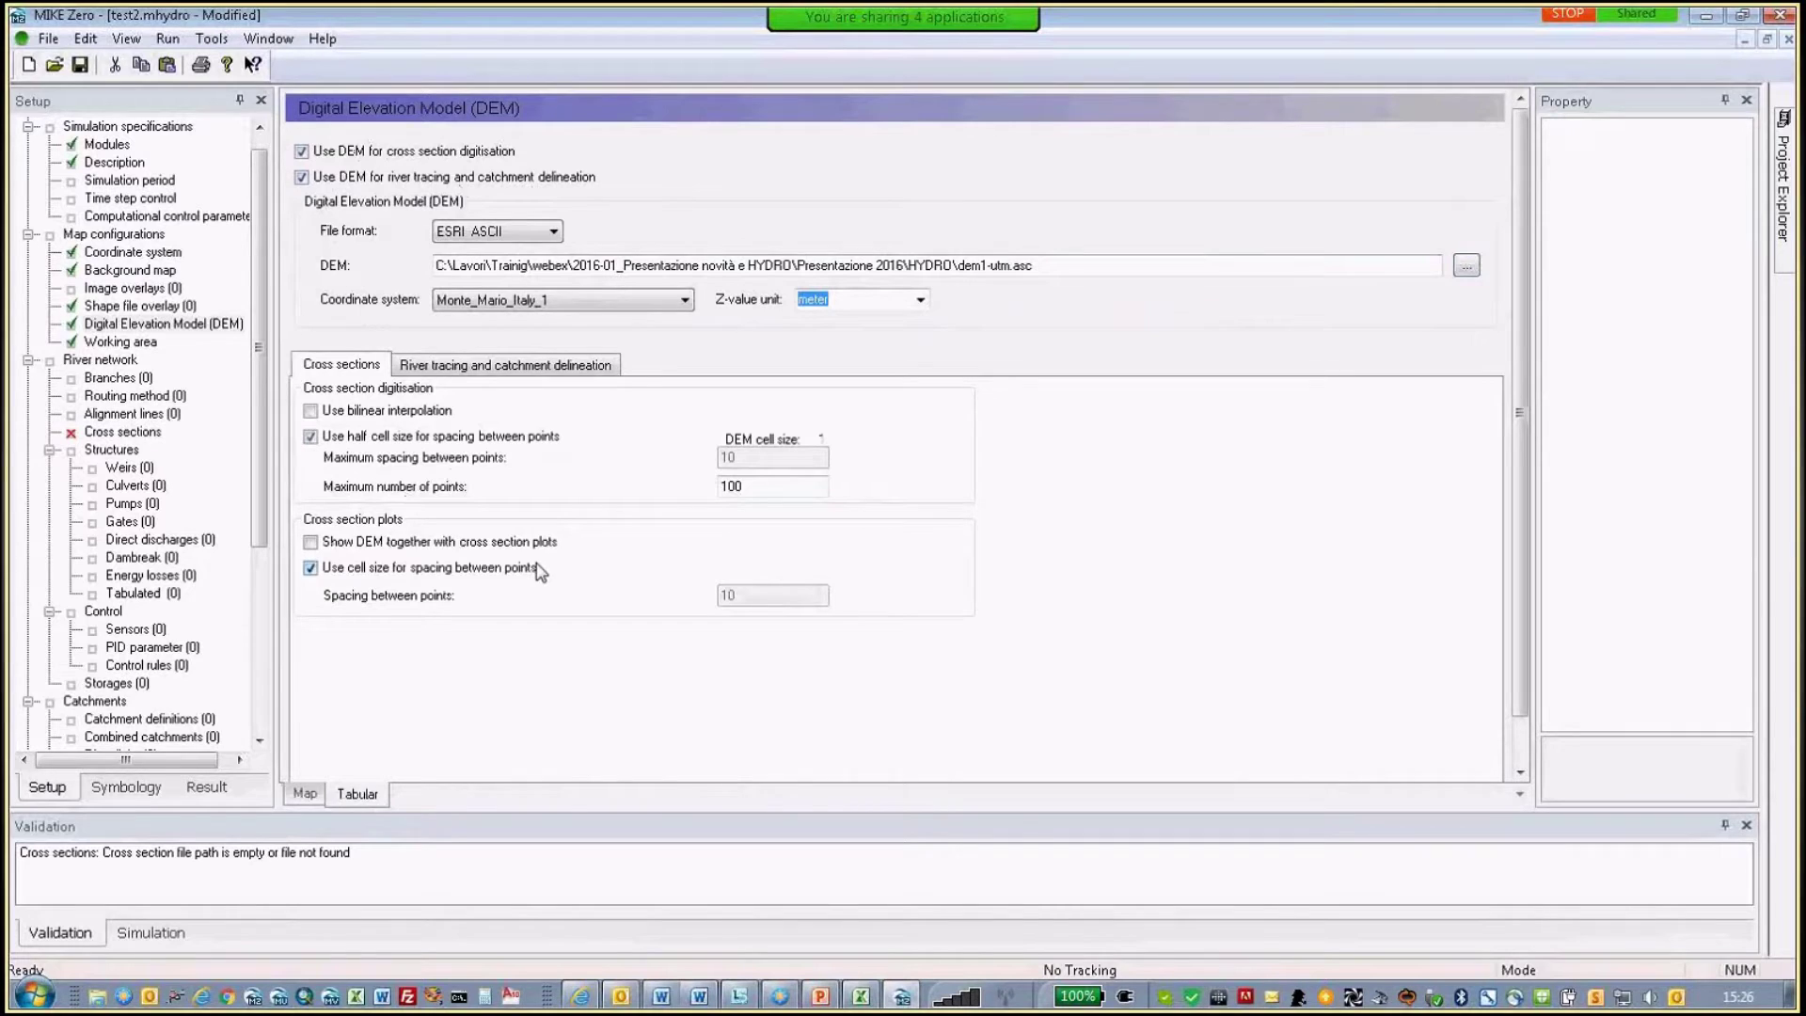
- Preprocess the digital elevation data for river tracing and catchment delineation with a resampling factor of 2, and save the setup
{"action": "left_click", "coordinate": [498, 367]}
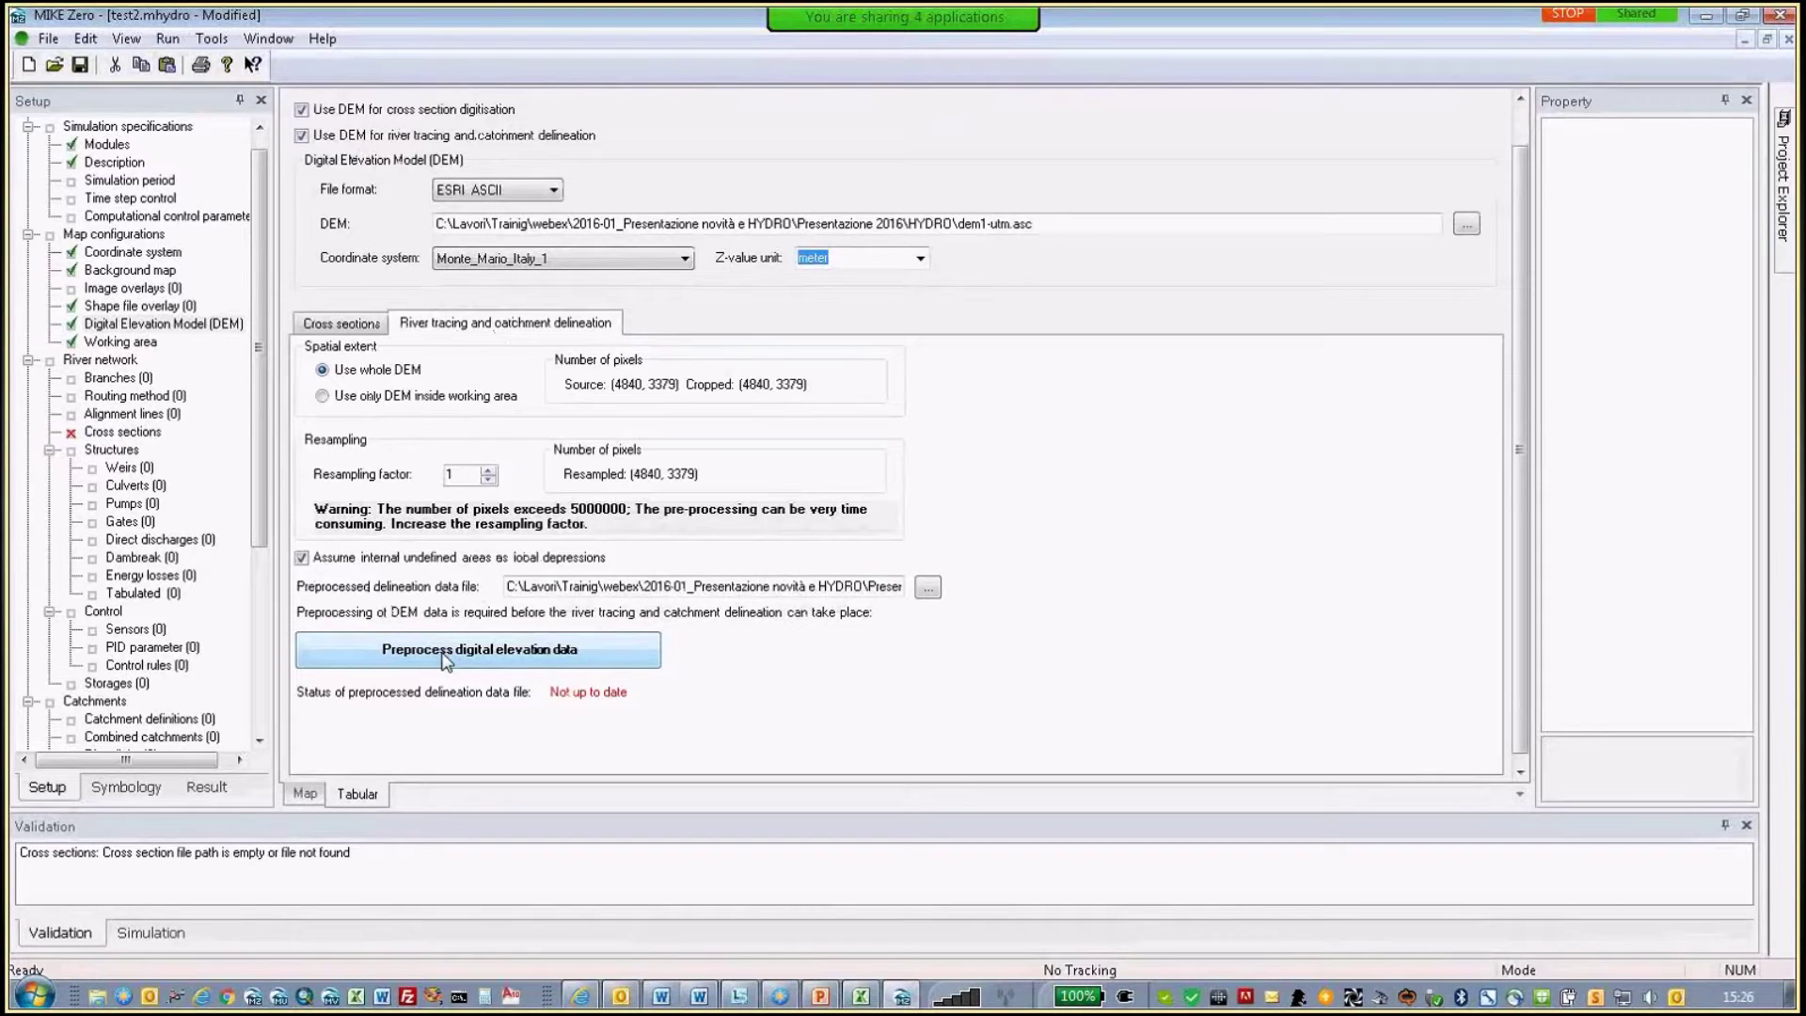
{"action": "double_click", "coordinate": [474, 475]}
{"action": "type", "text": "2"}
{"action": "left_click", "coordinate": [549, 653]}
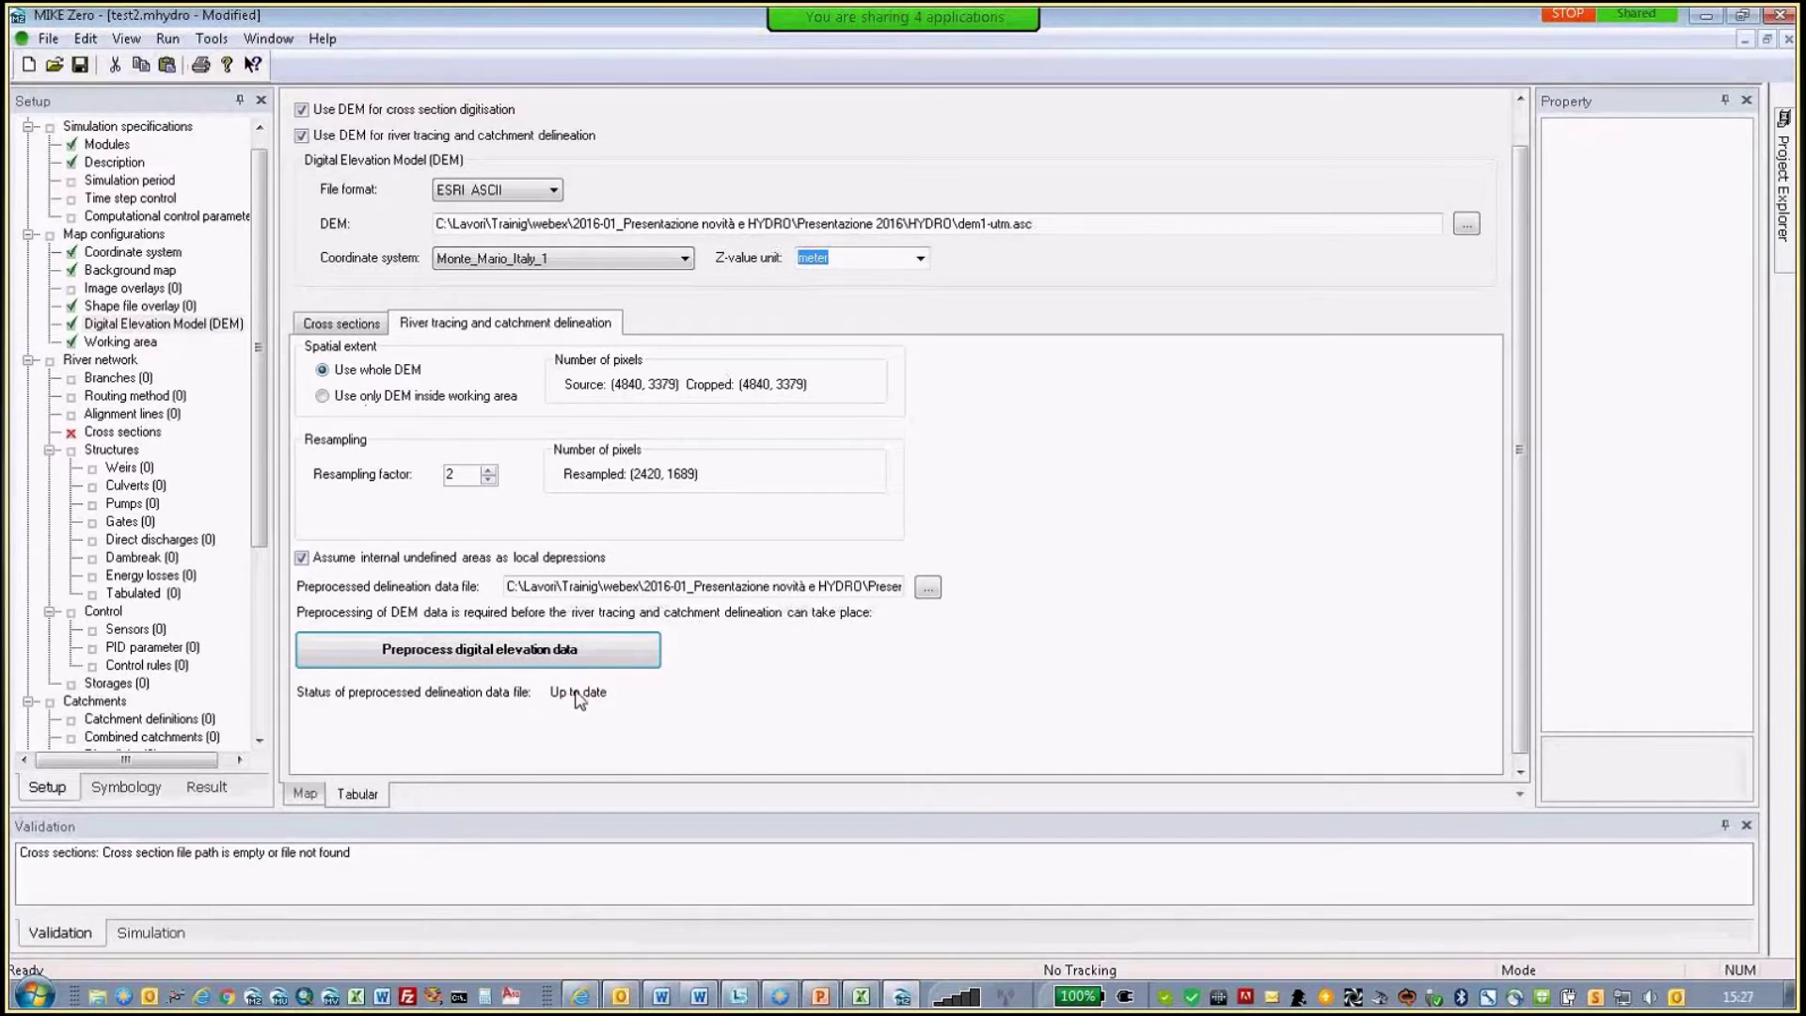
{"action": "left_click", "coordinate": [80, 65]}
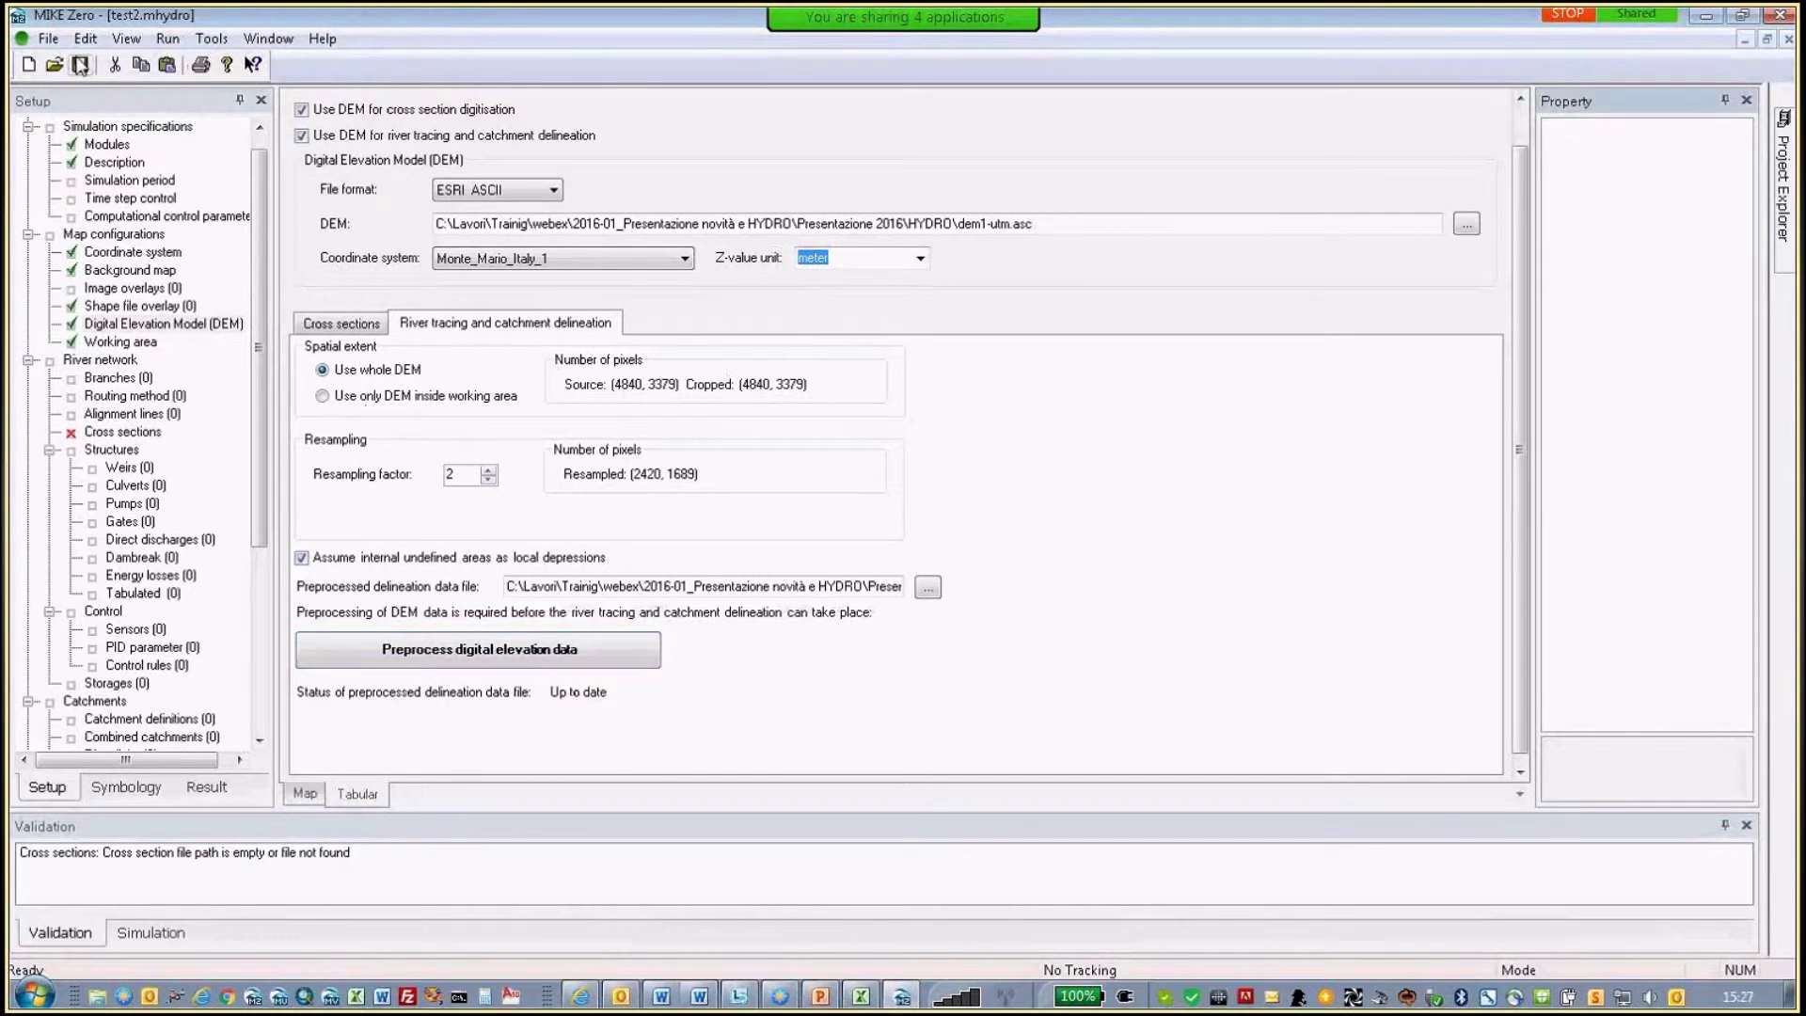
- Trace five branches on the DEM map: the main river from the west, its northern tributary and three streams from the southern hills
{"action": "left_click", "coordinate": [305, 795]}
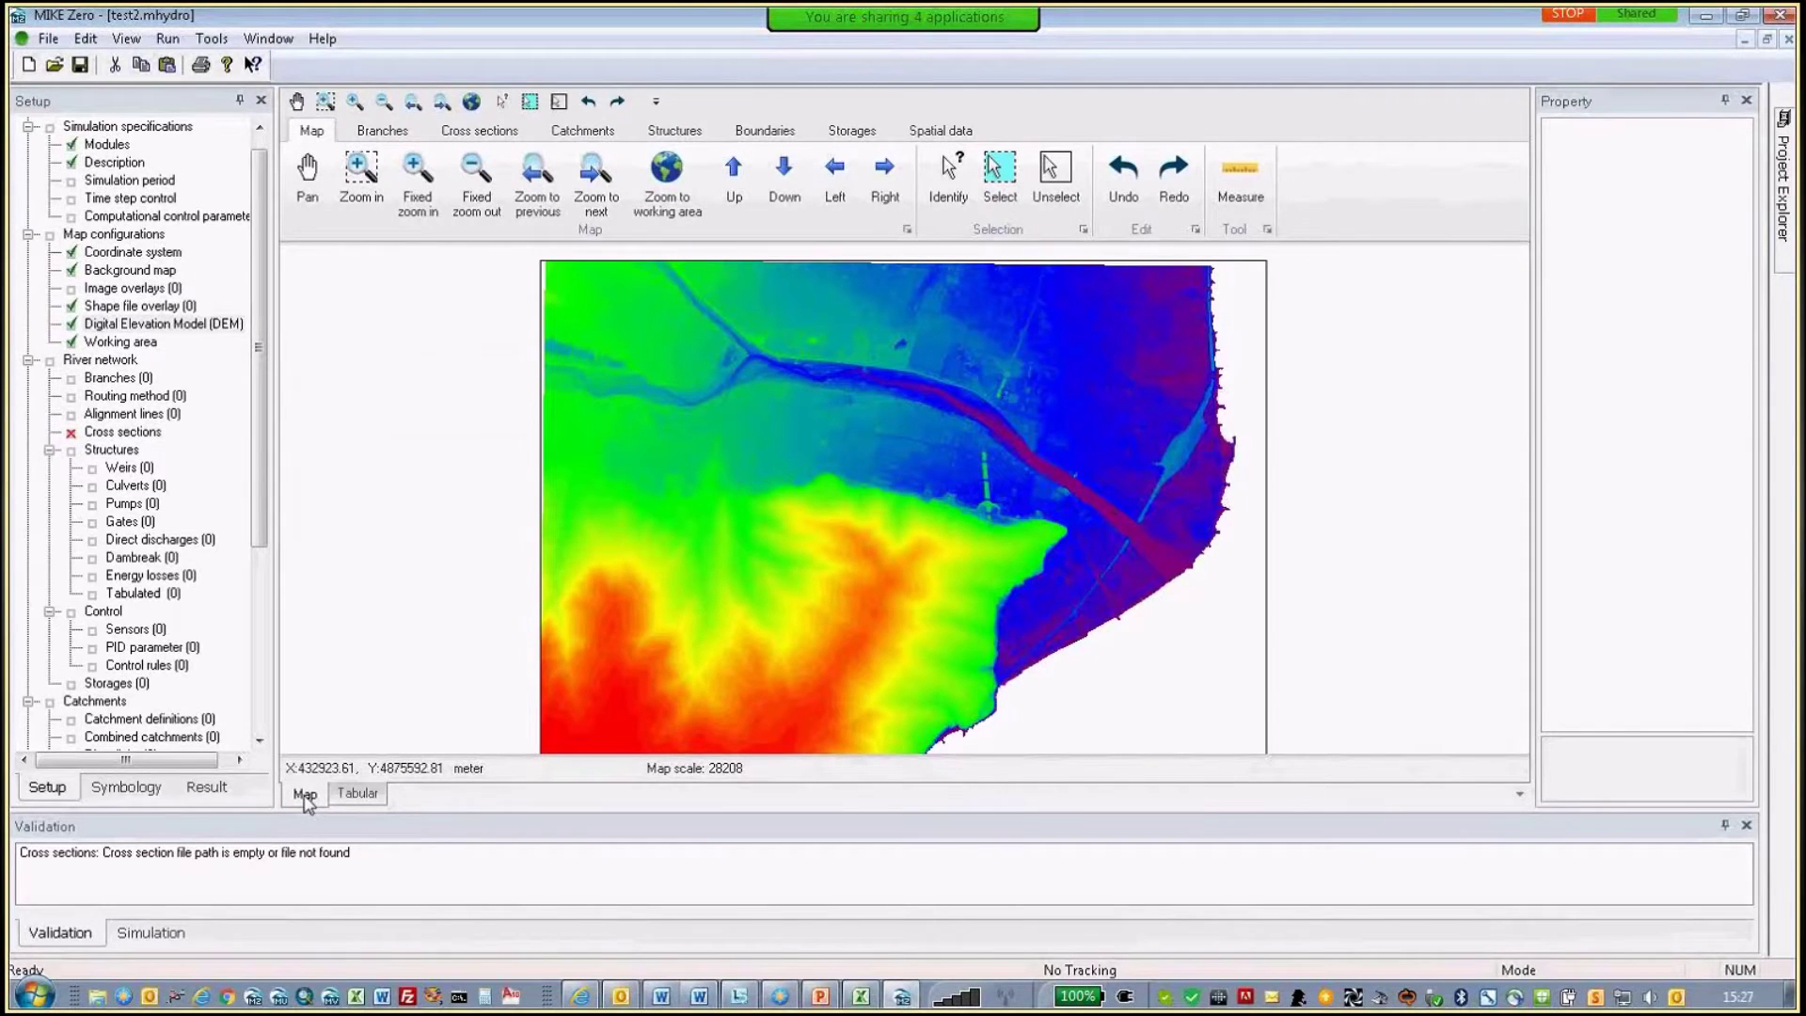
{"action": "left_click", "coordinate": [388, 131]}
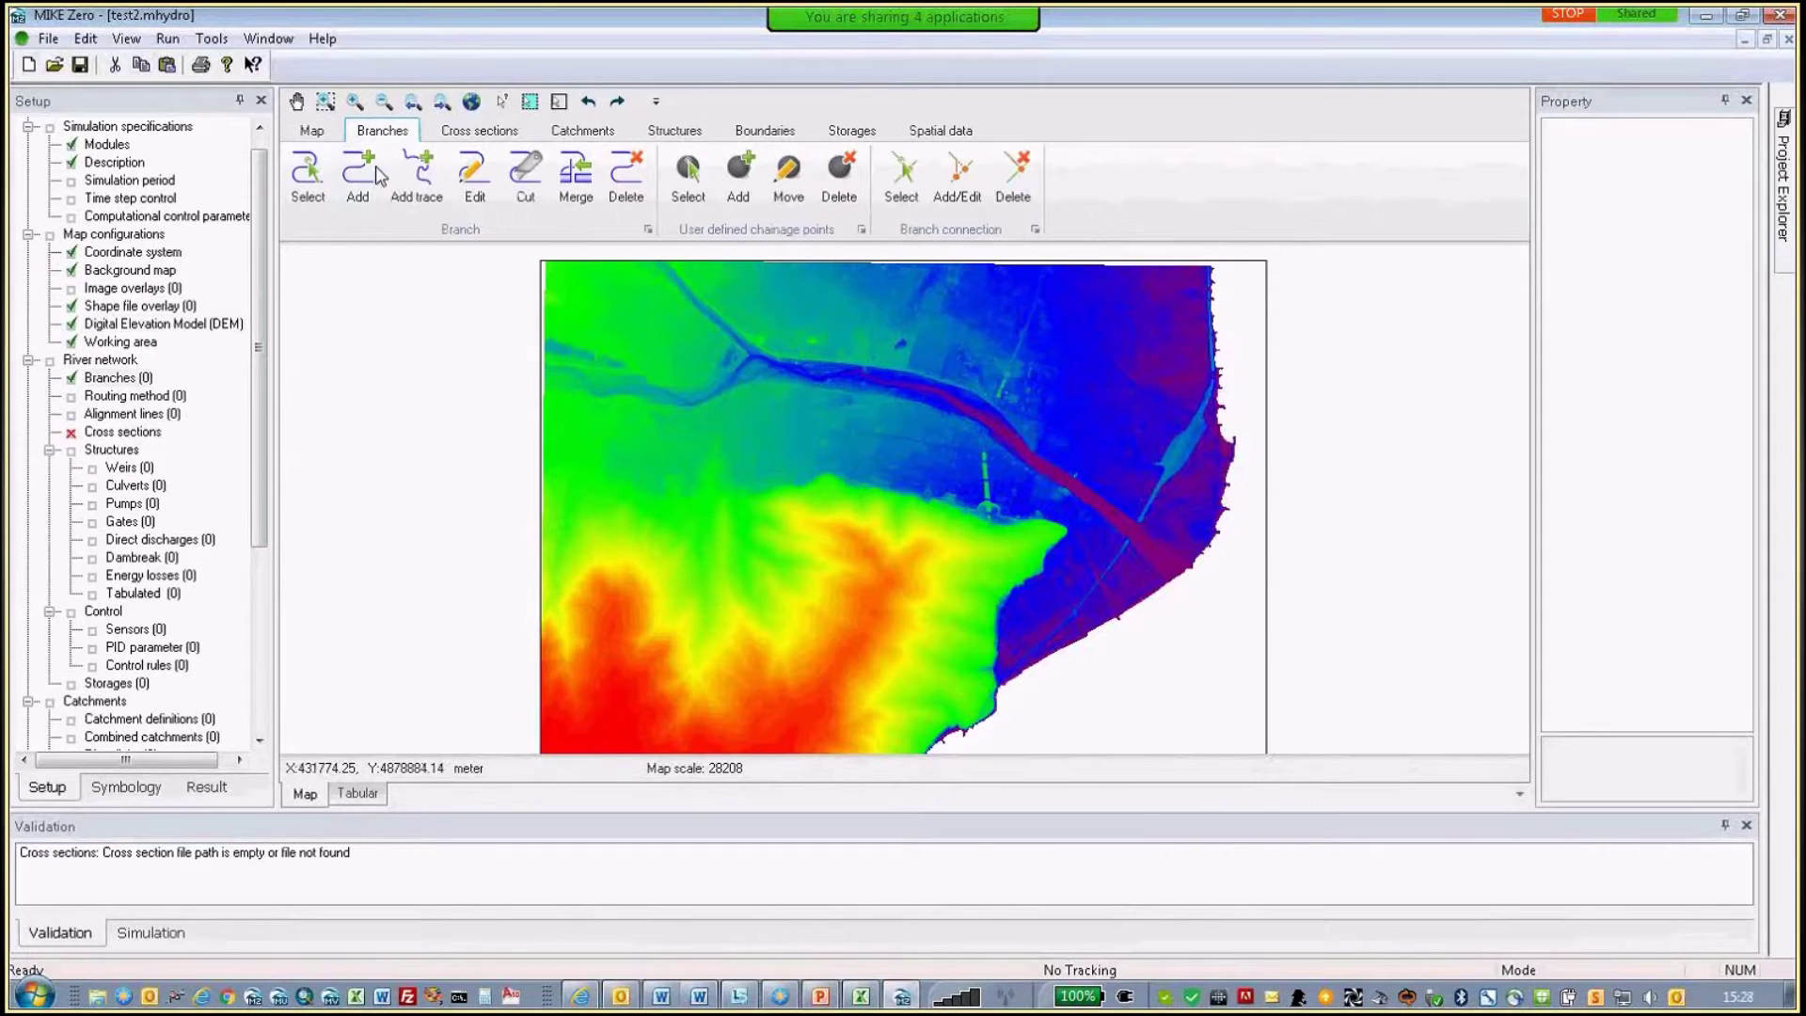
{"action": "left_click", "coordinate": [422, 209]}
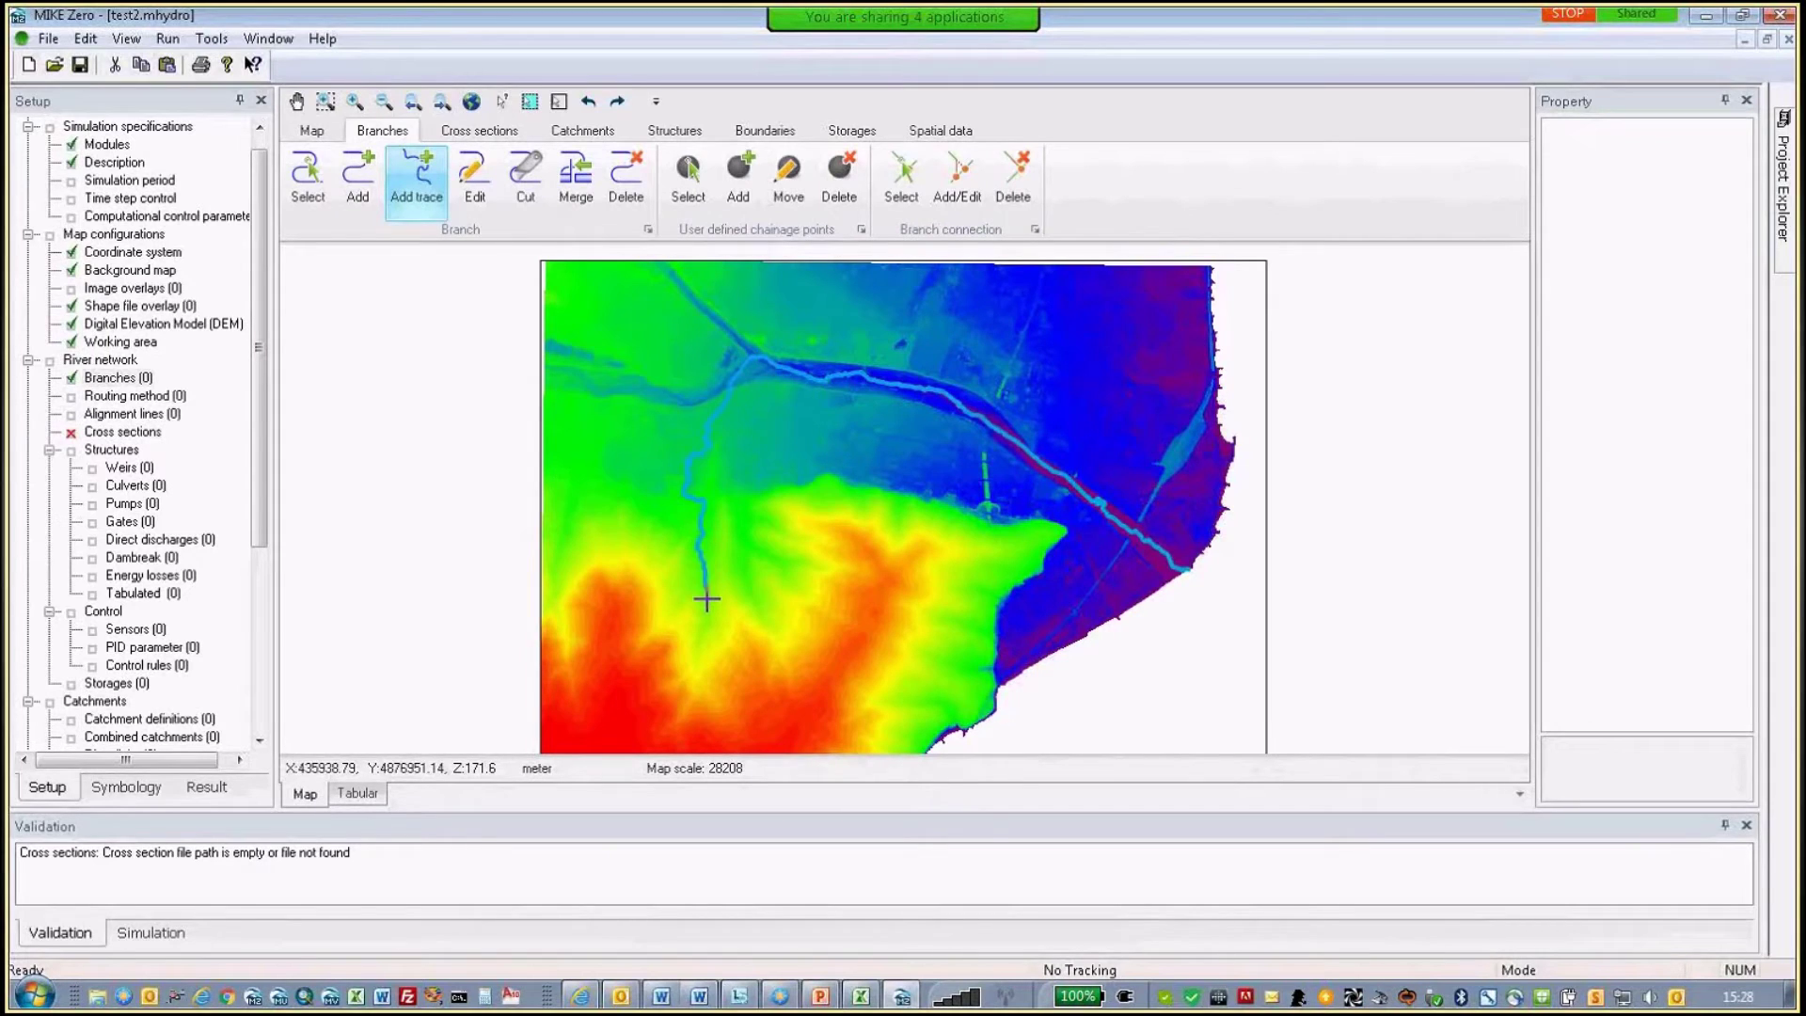
{"action": "left_click", "coordinate": [574, 374]}
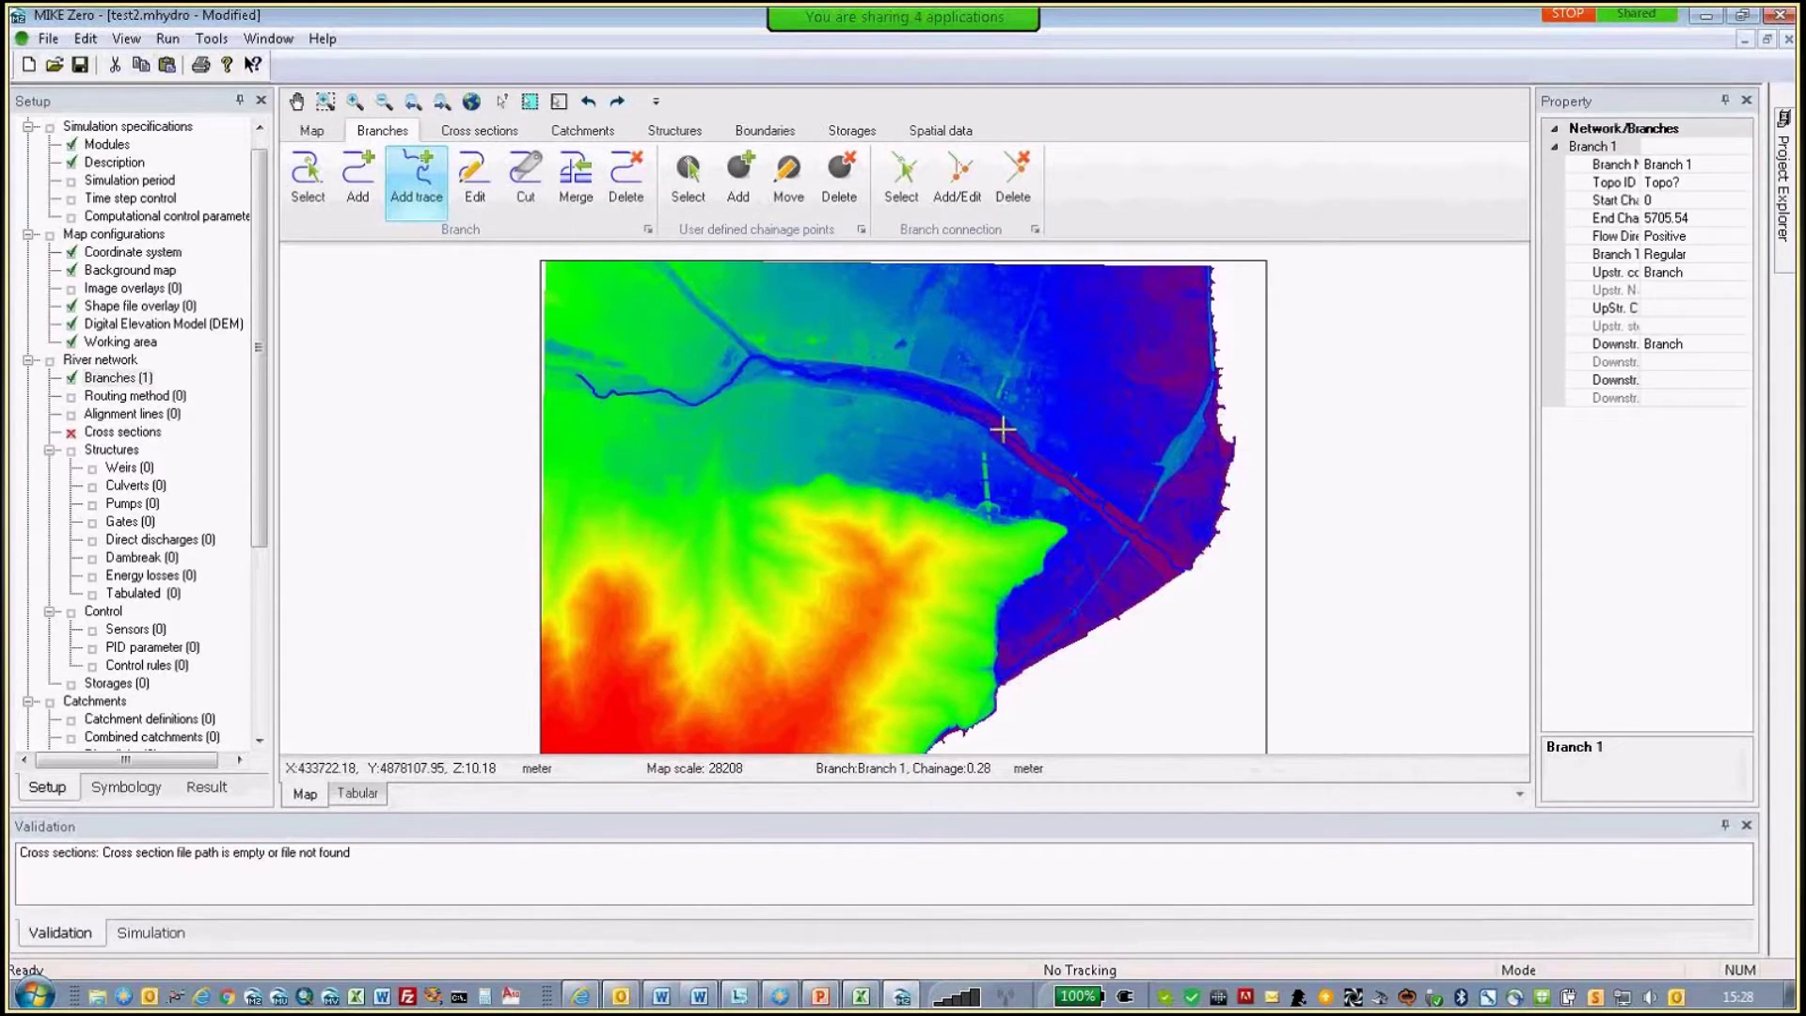
{"action": "left_click", "coordinate": [677, 270]}
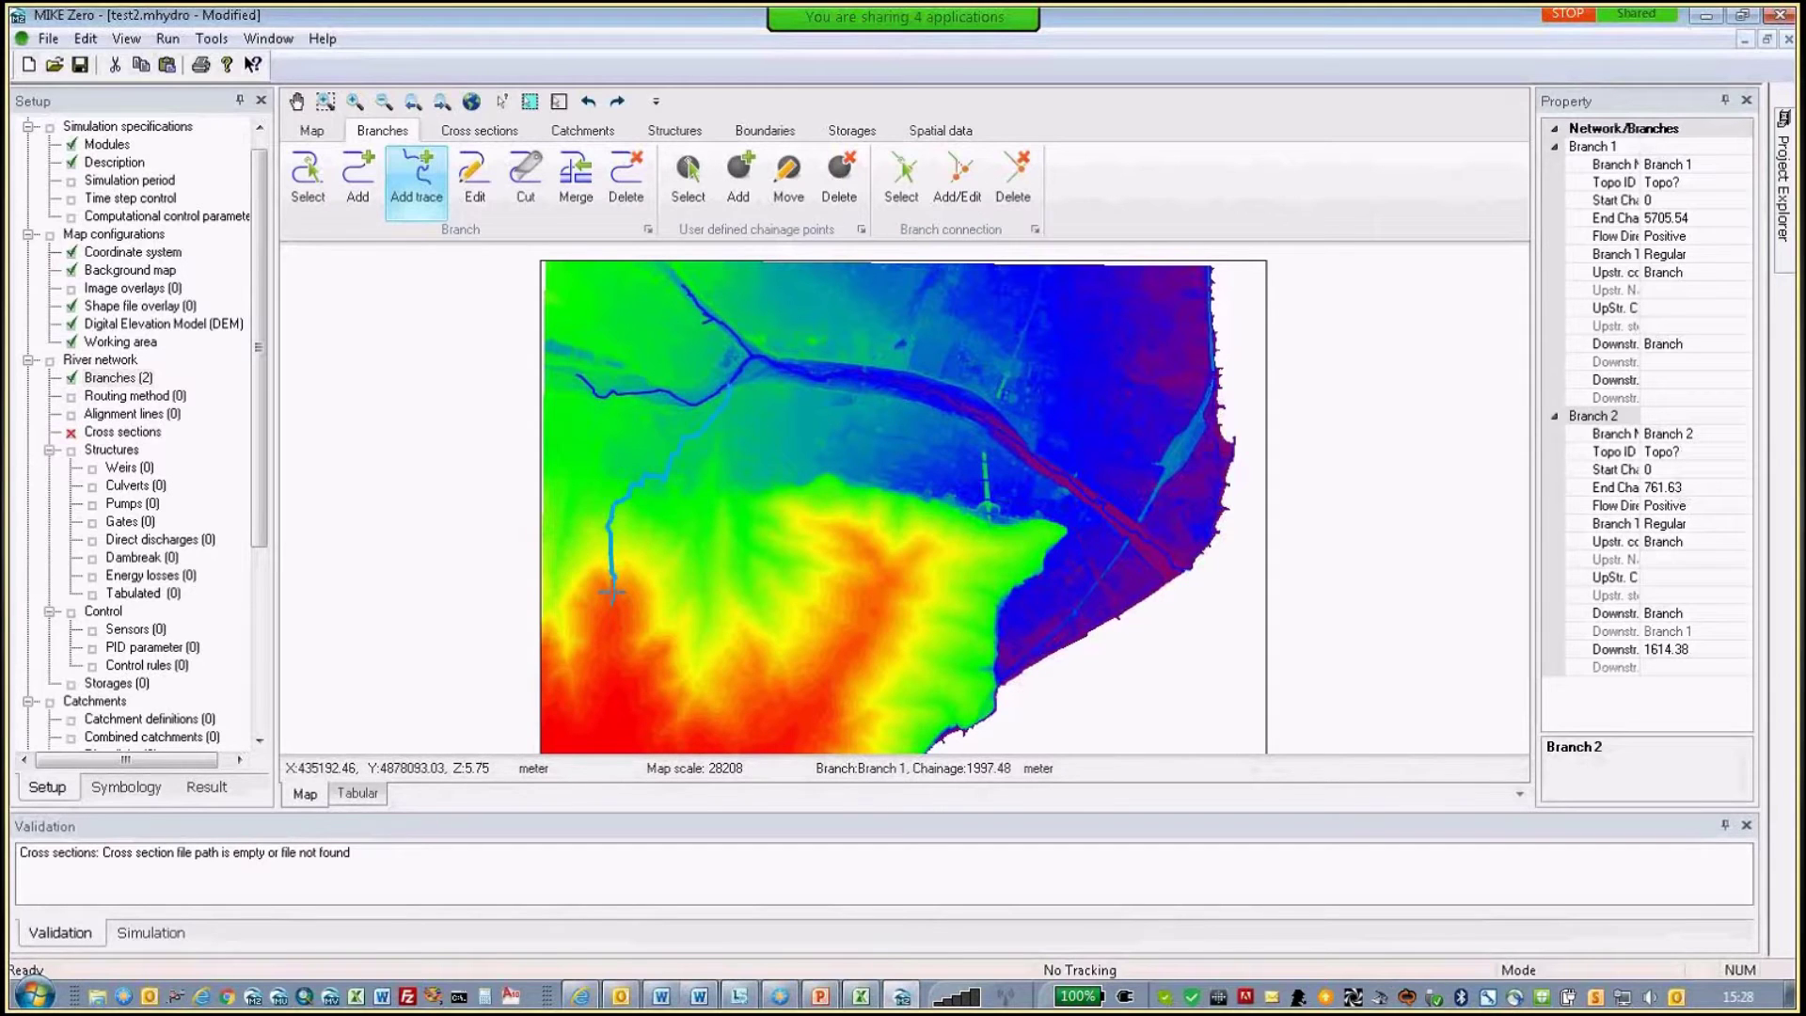
{"action": "left_click", "coordinate": [700, 680]}
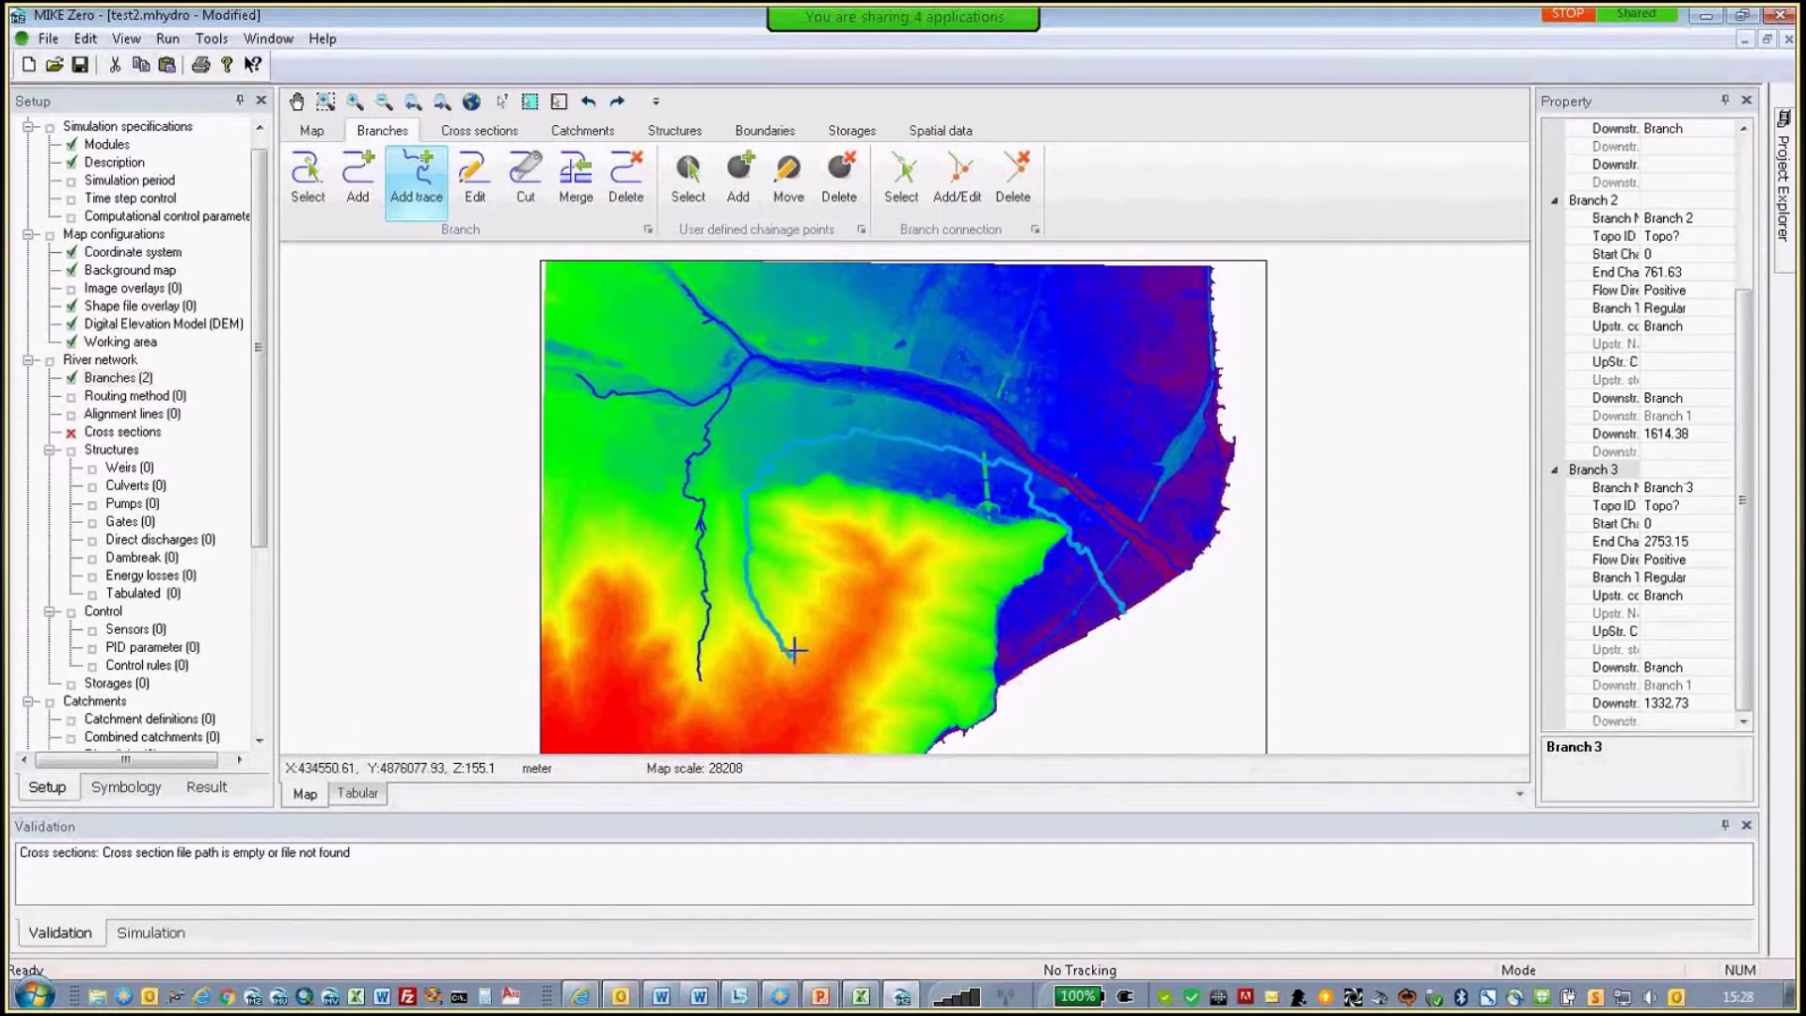
{"action": "left_click", "coordinate": [785, 657]}
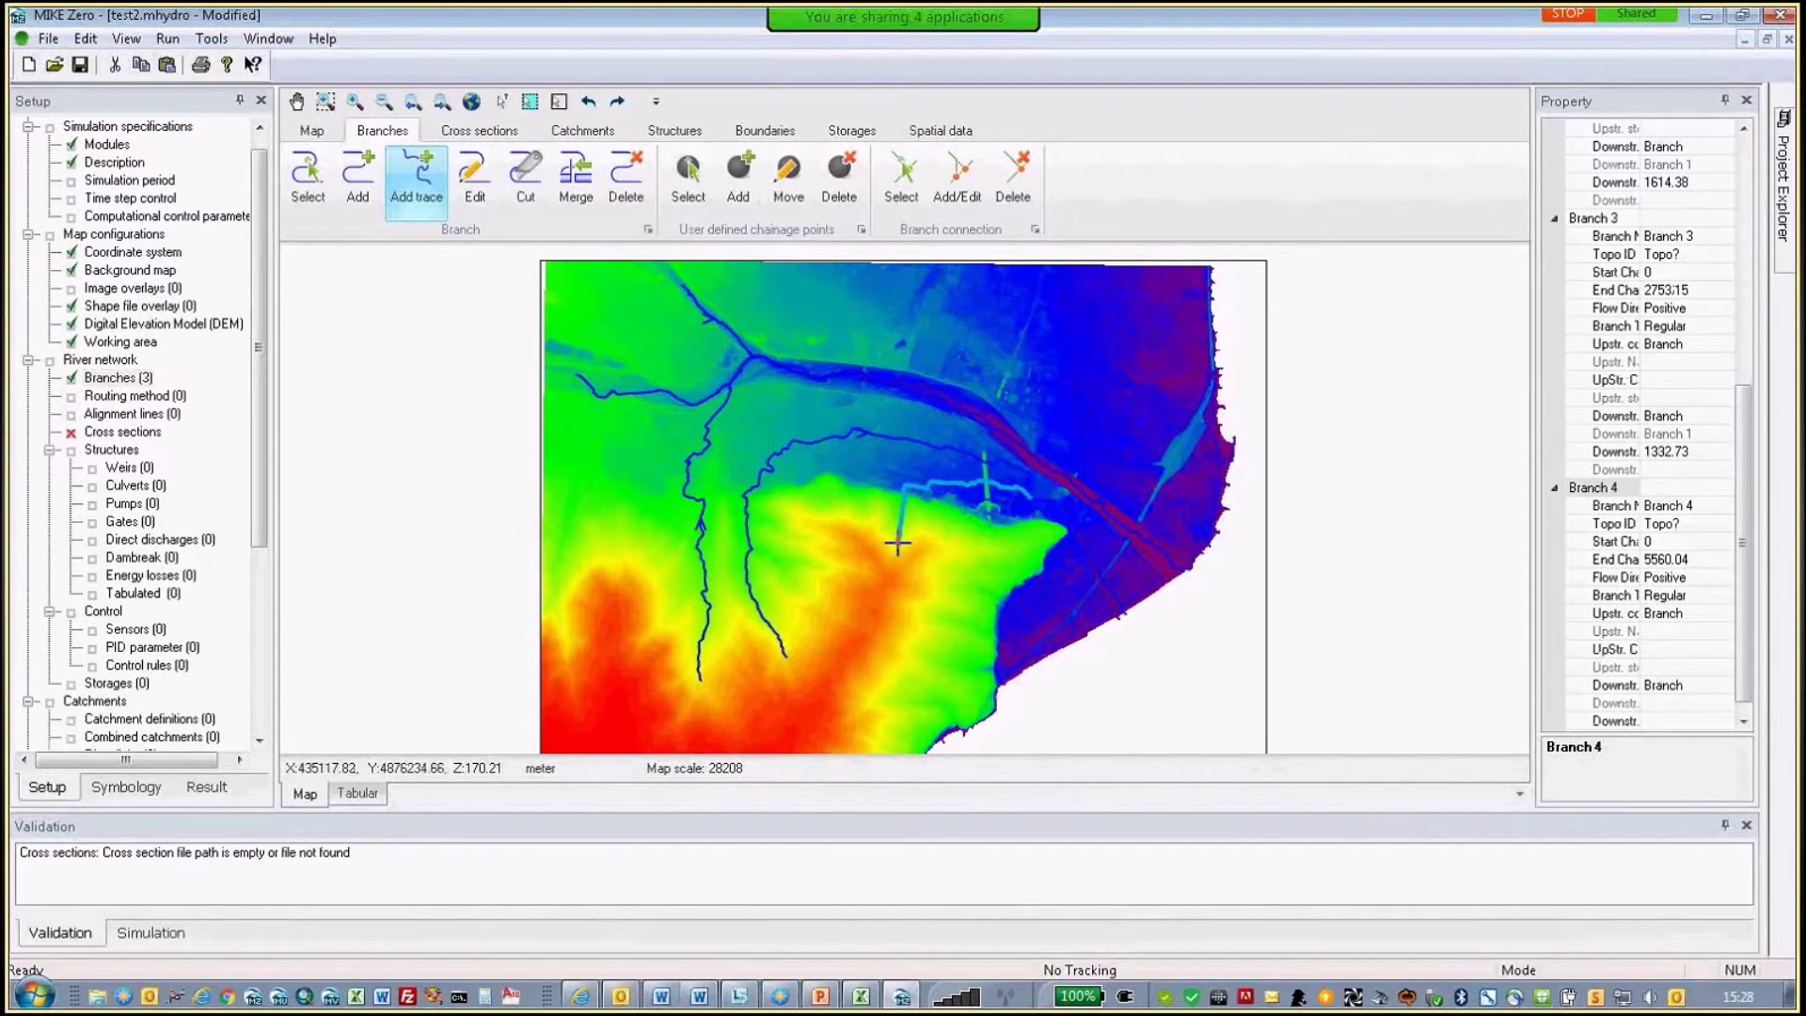
{"action": "left_click", "coordinate": [898, 543]}
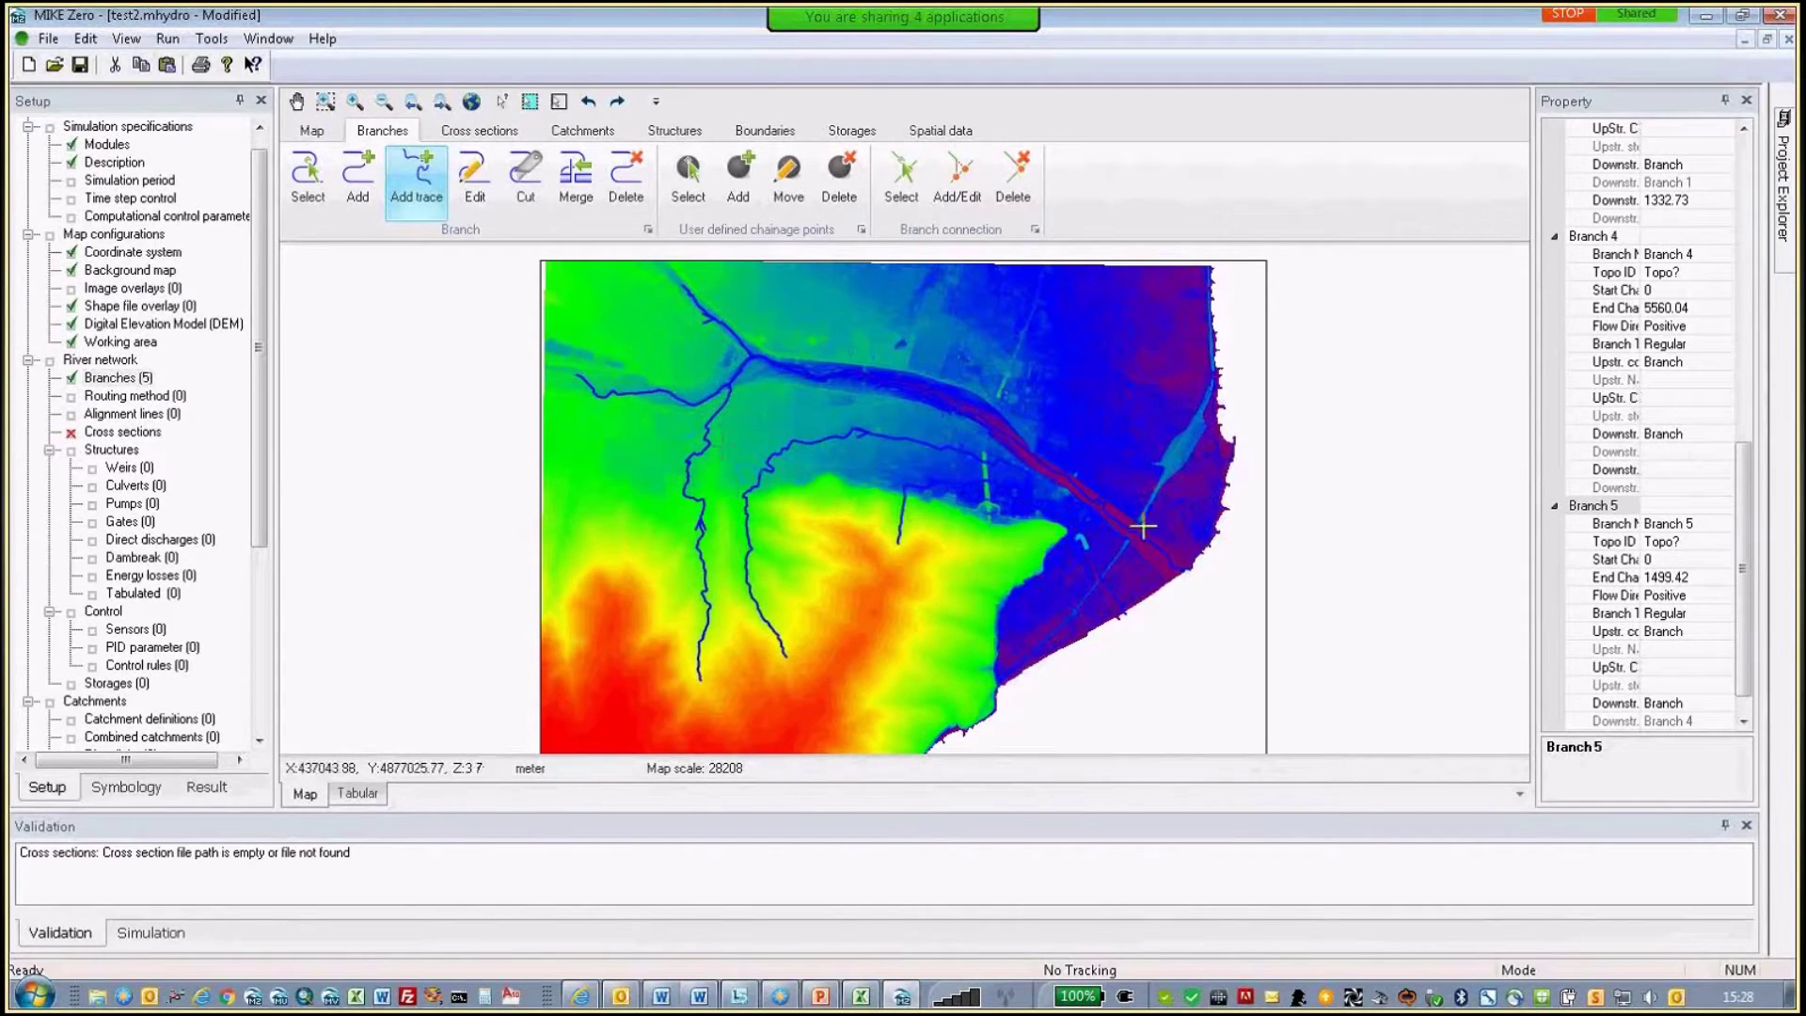
- Rename Branch 1 as Centa and save the setup
{"action": "left_click_drag", "start_coordinate": [1752, 539], "coordinate": [1752, 235]}
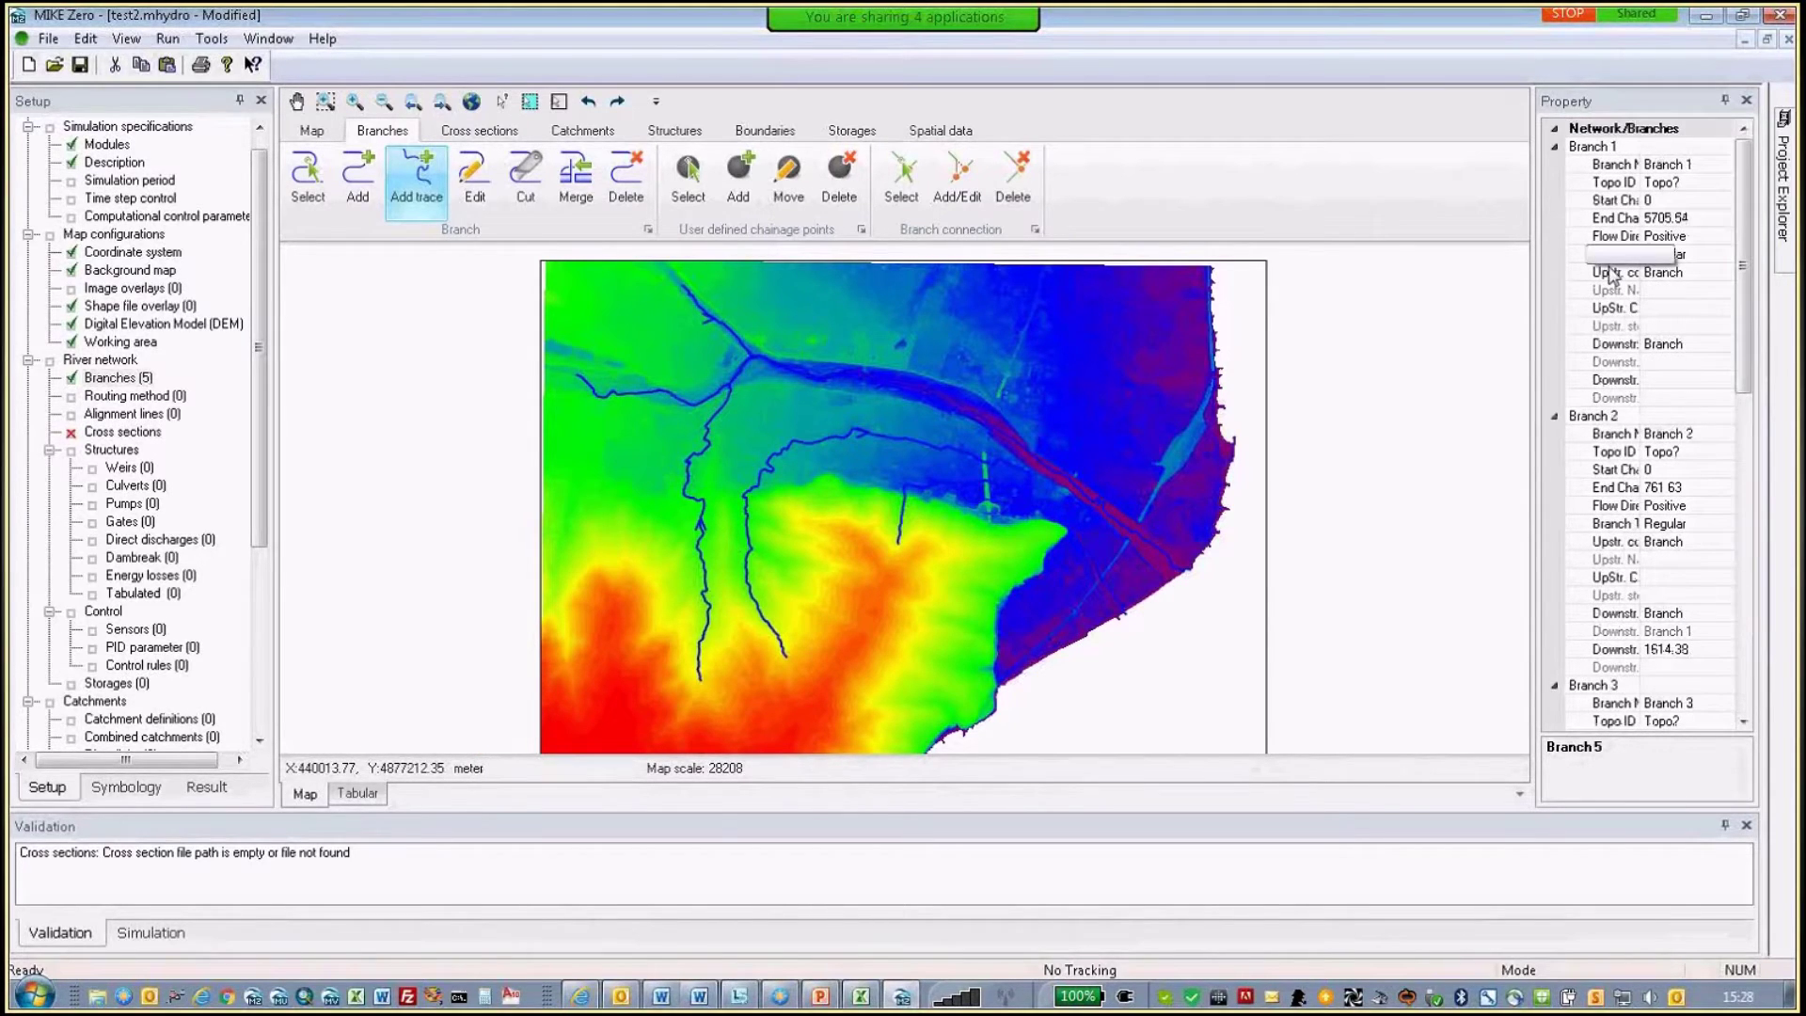
{"action": "left_click", "coordinate": [1678, 167]}
{"action": "type", "text": "Centa"}
{"action": "left_click", "coordinate": [1676, 182]}
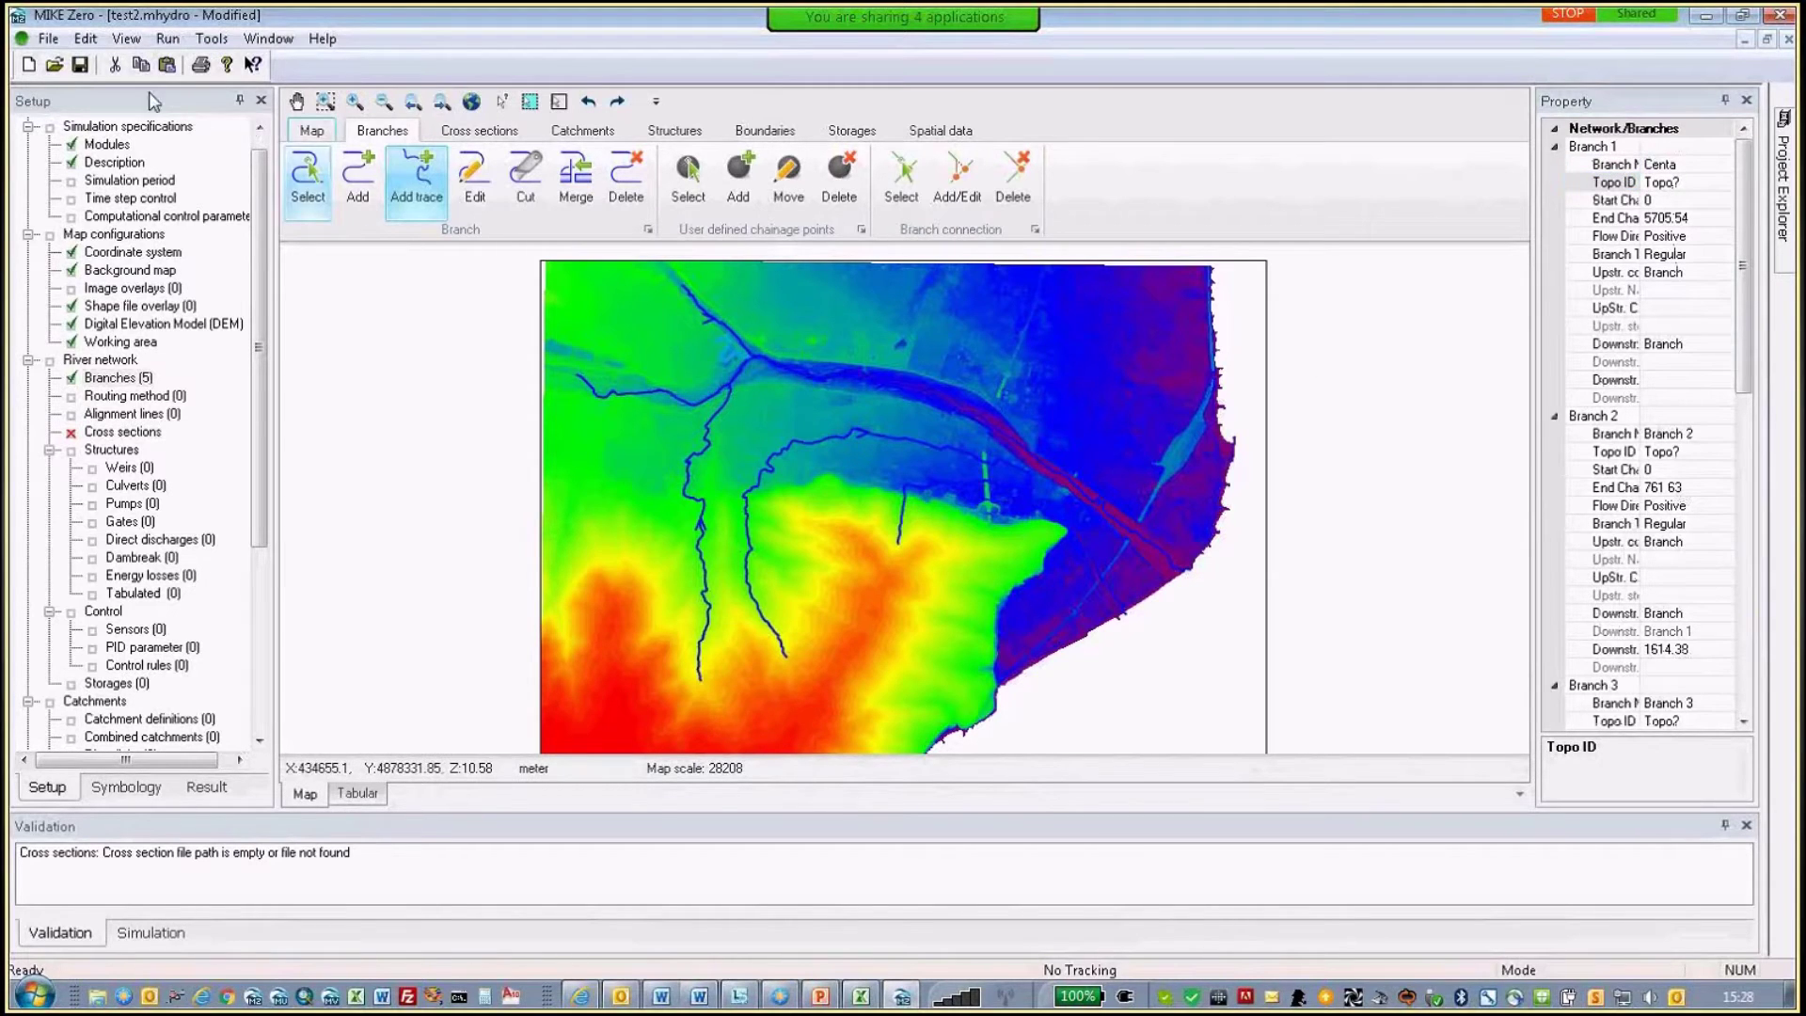
{"action": "left_click", "coordinate": [82, 67]}
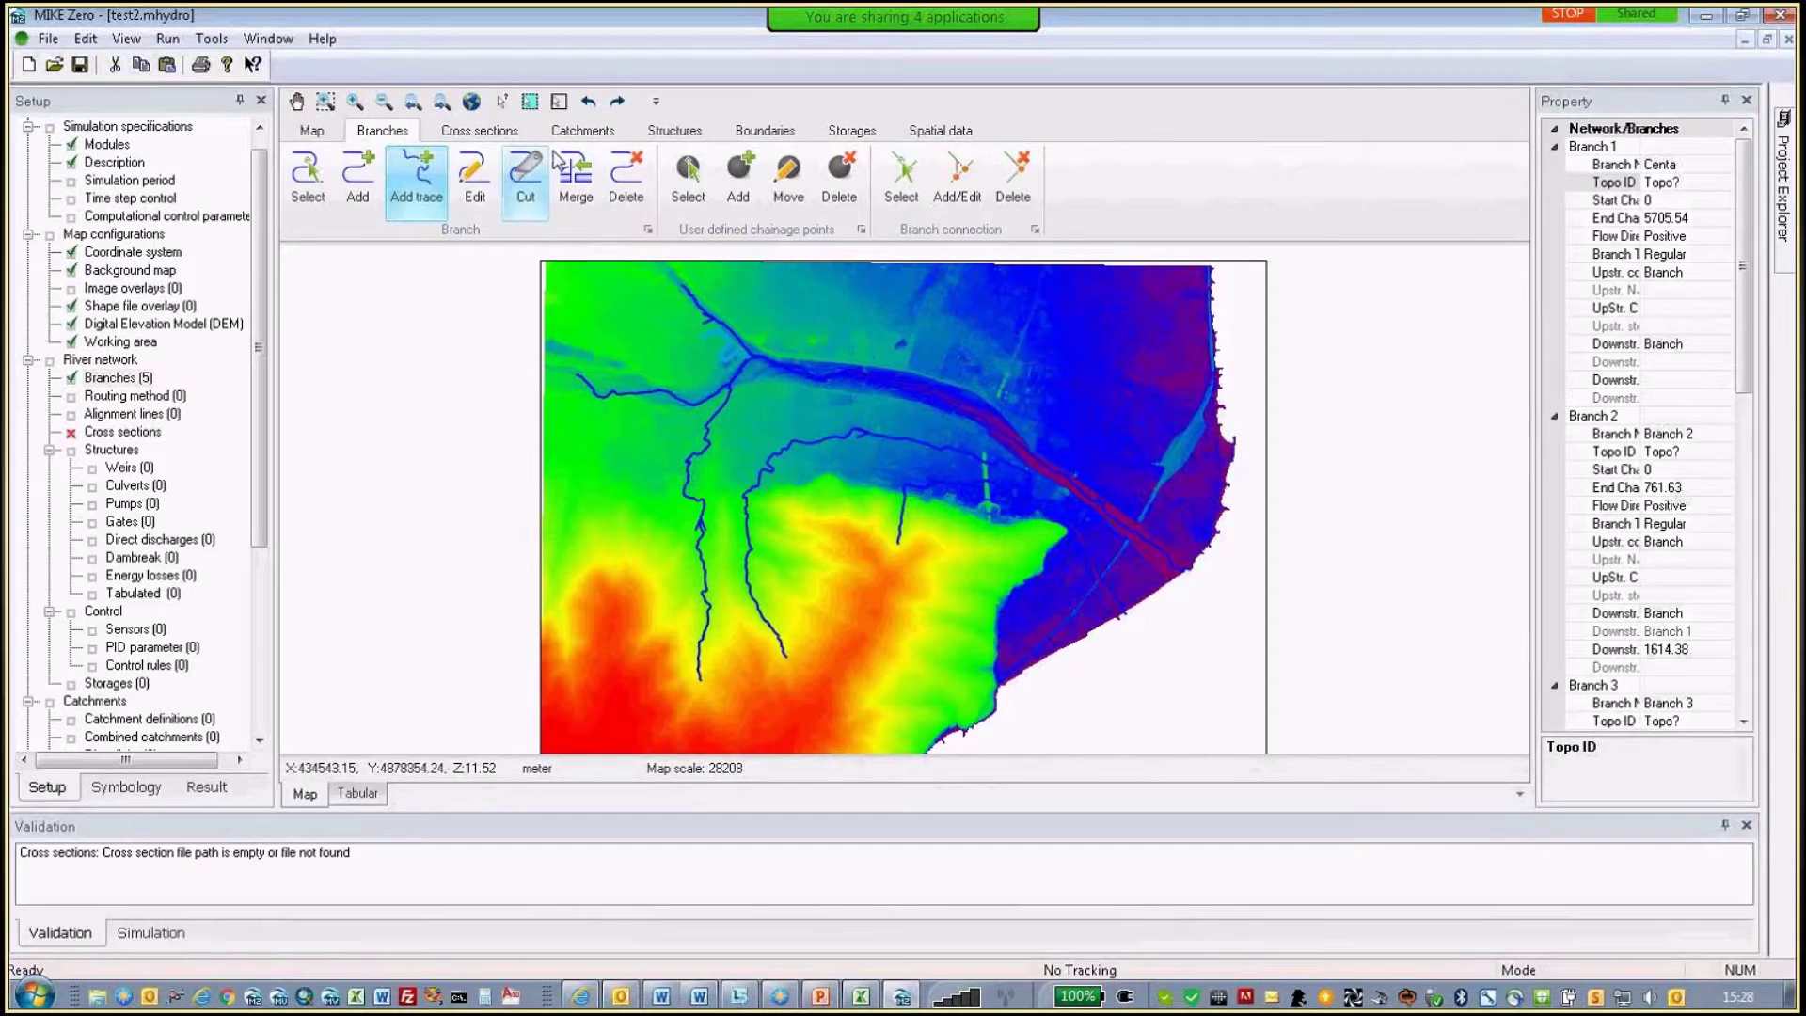
- Digitise three cross sections over the Centa branch downstream of the confluence, at chainages of about 2047, 2609 and 3020
{"action": "left_click", "coordinate": [480, 131]}
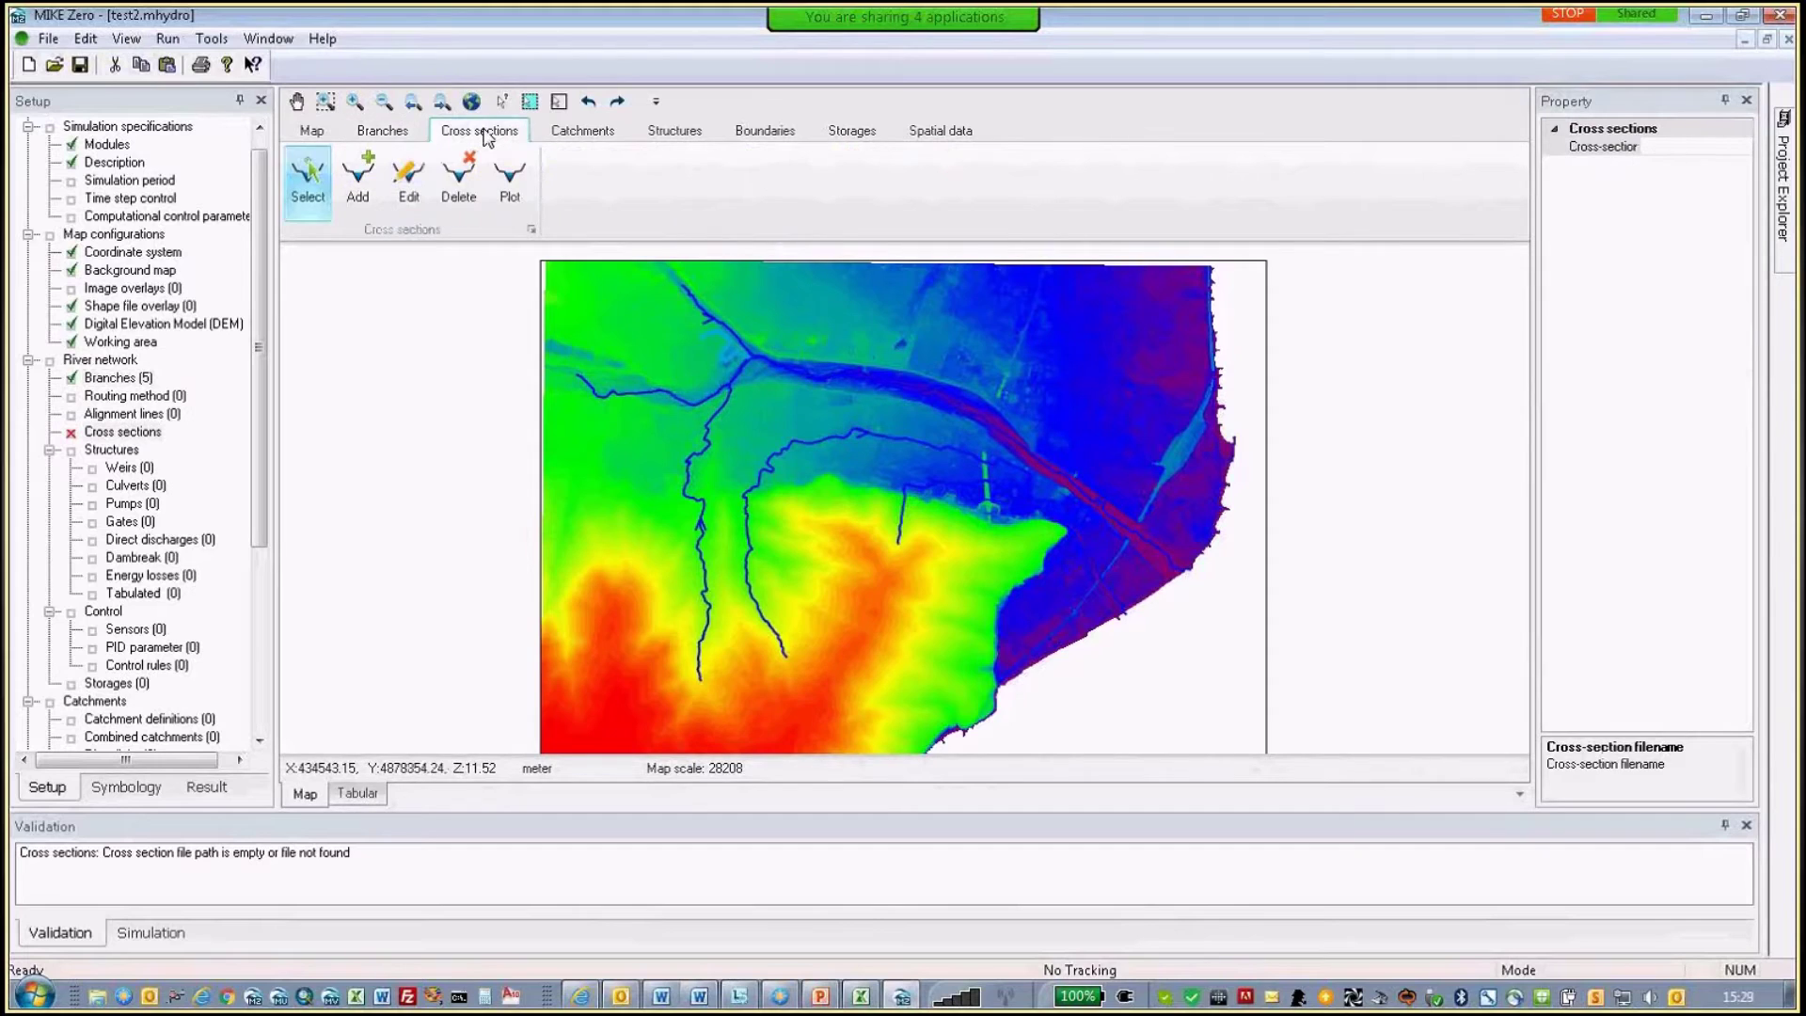
{"action": "left_click", "coordinate": [369, 194]}
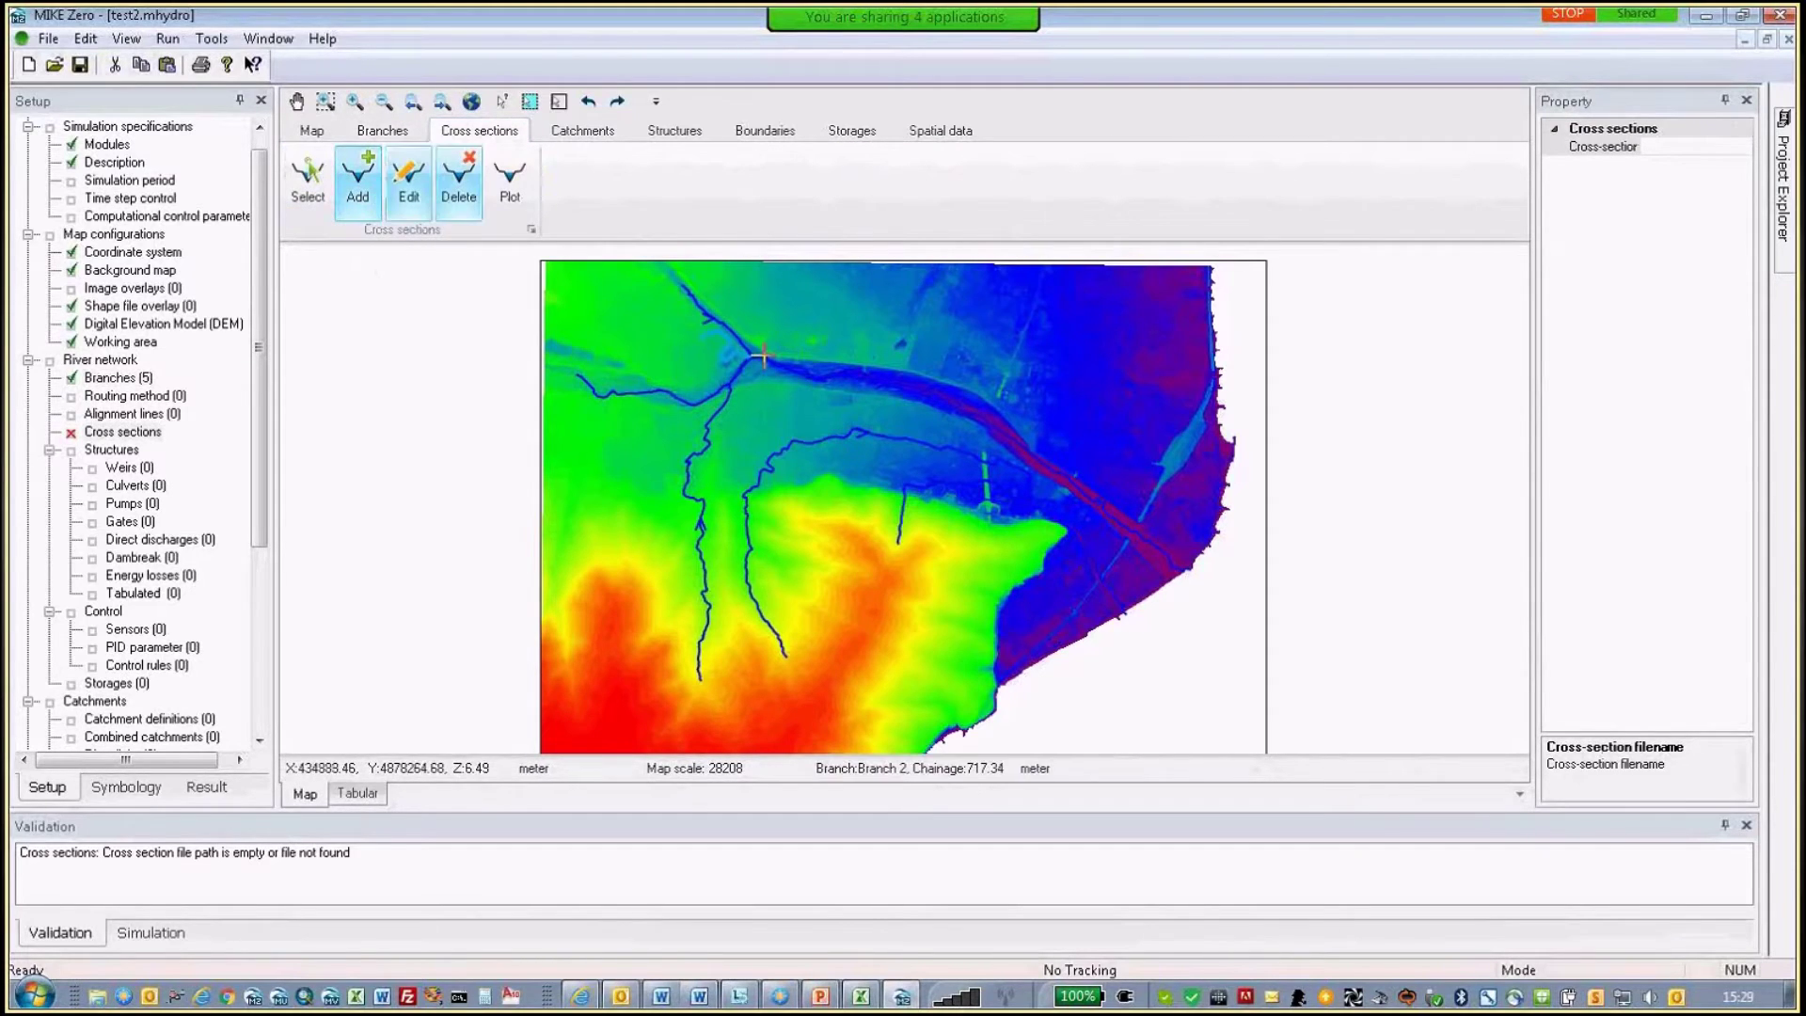
{"action": "left_click", "coordinate": [800, 404]}
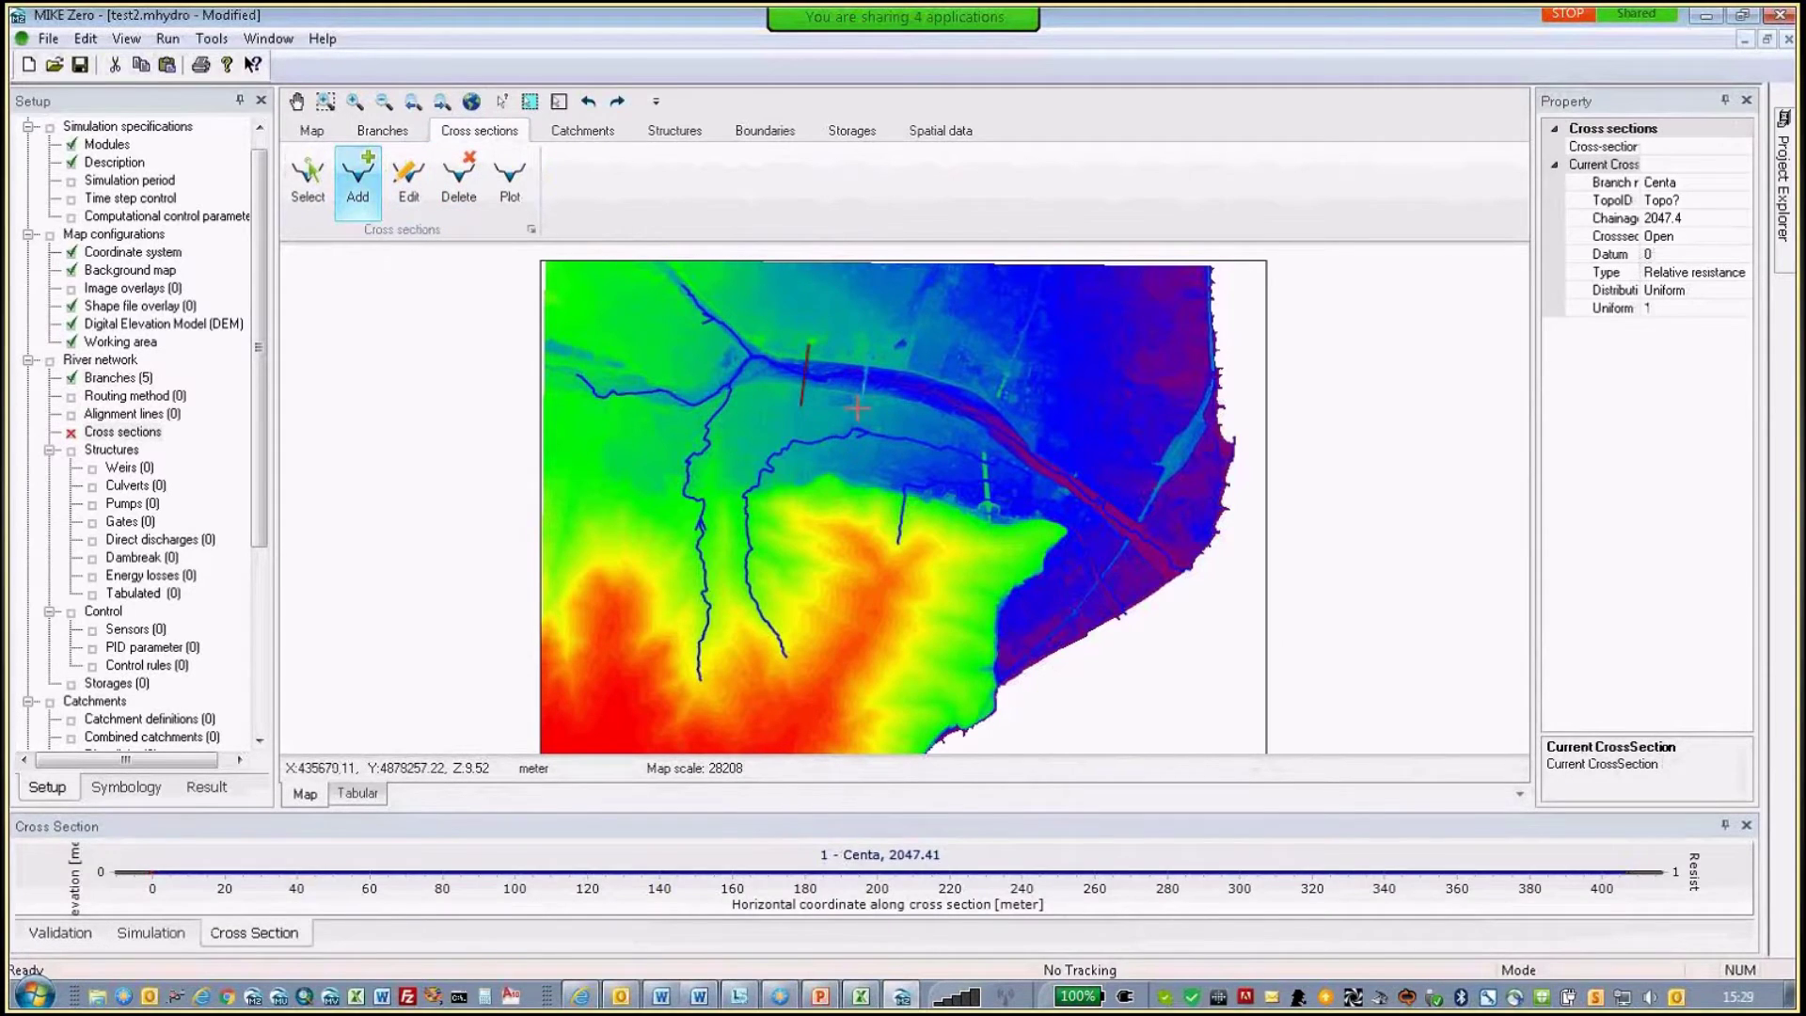
{"action": "left_click", "coordinate": [858, 408]}
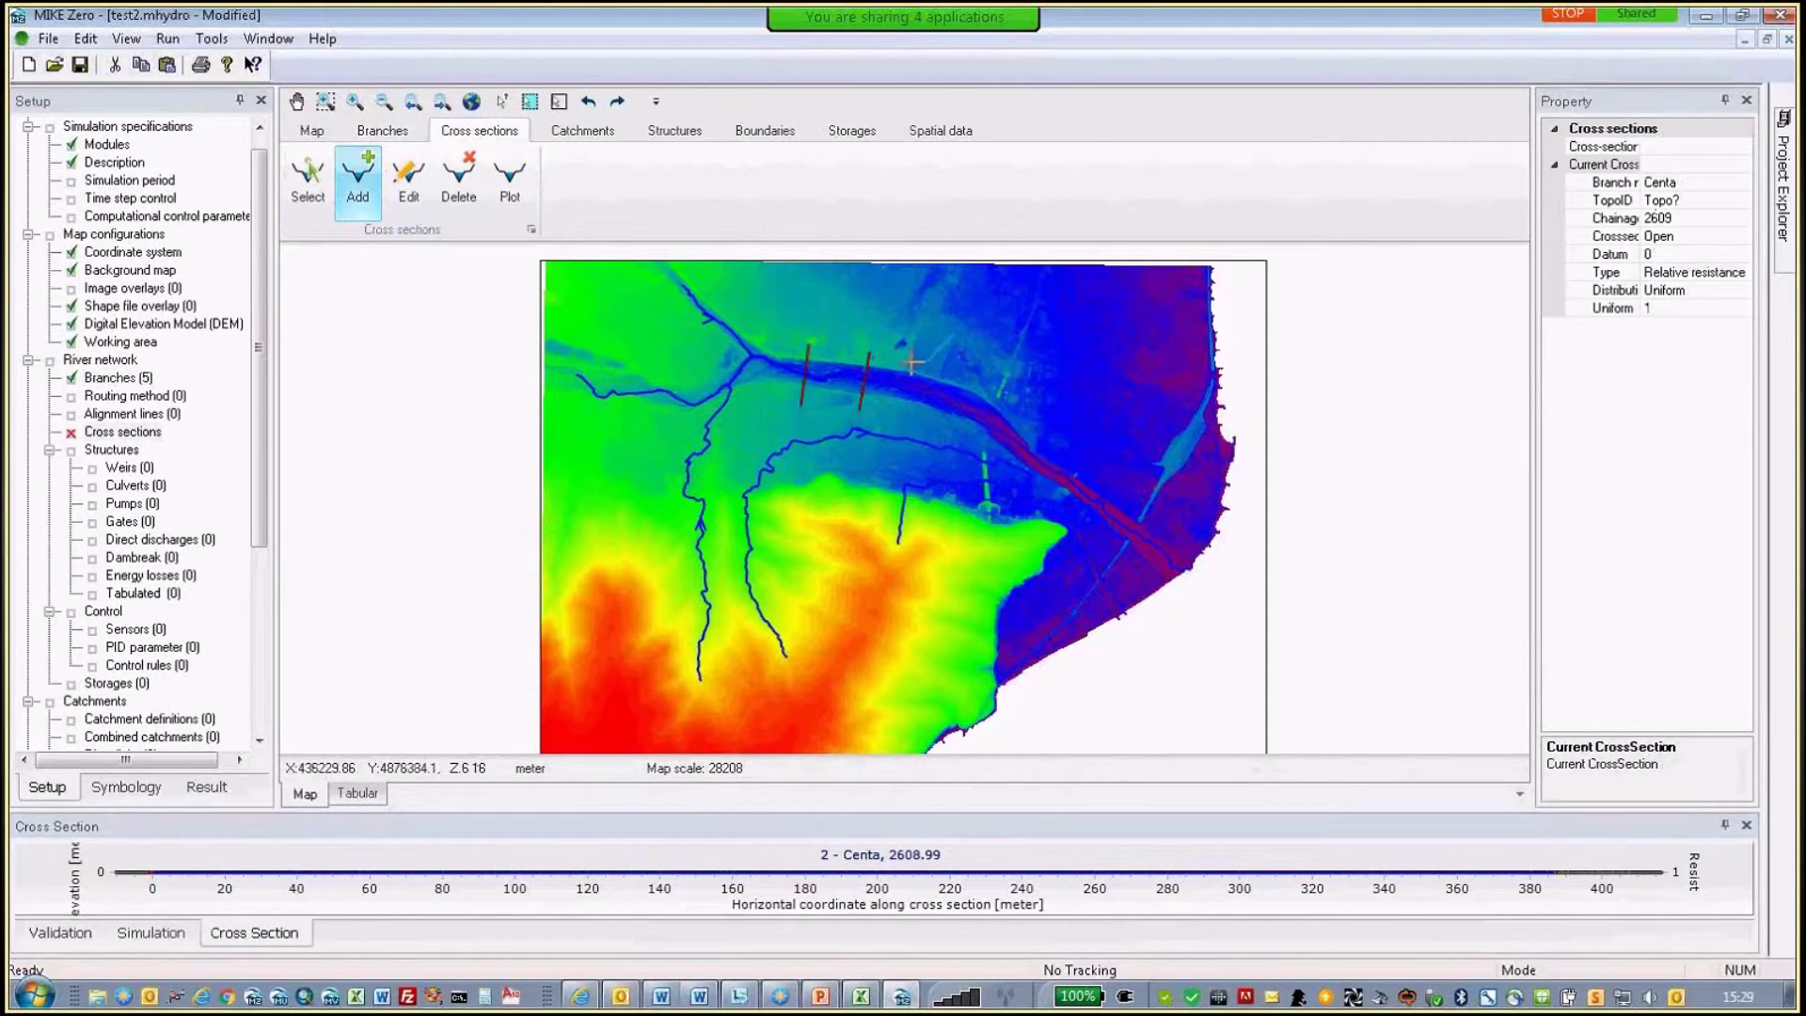
{"action": "left_click", "coordinate": [926, 429]}
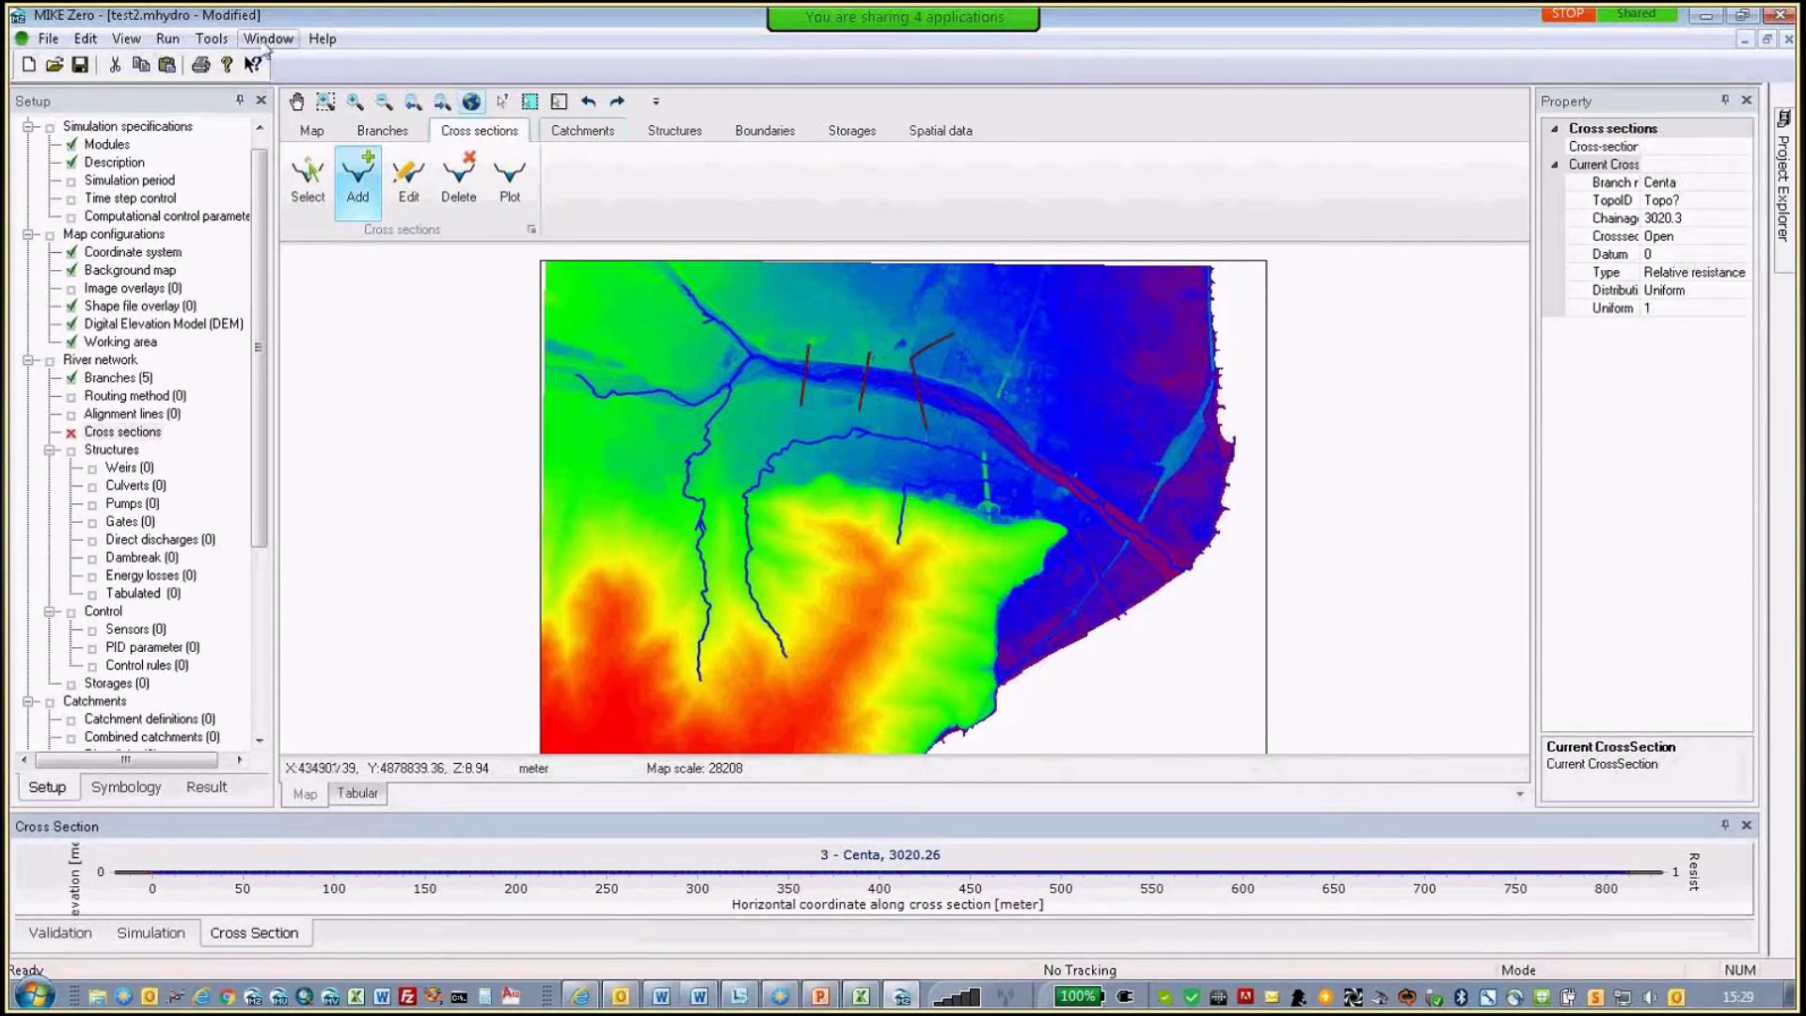
- Store the cross sections in a new cross-section file named secion in the HYDRO folder, and save the setup
{"action": "left_click", "coordinate": [80, 64]}
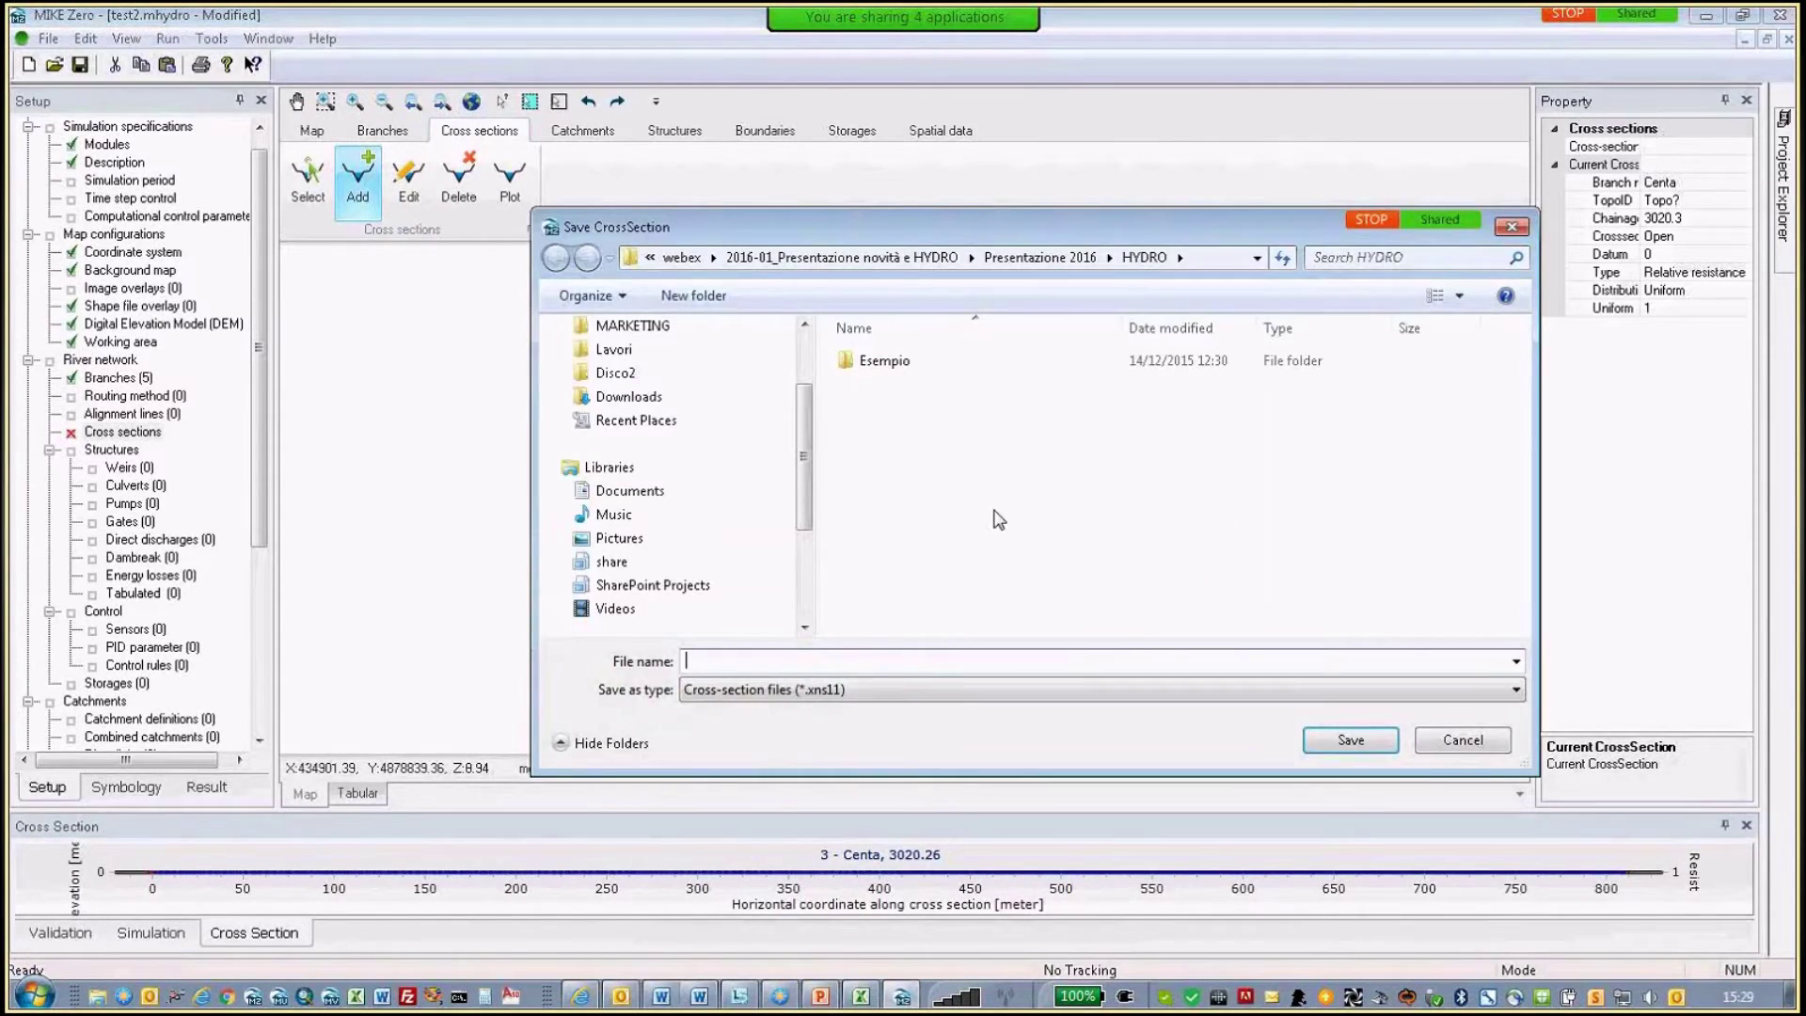
{"action": "left_click", "coordinate": [1462, 740]}
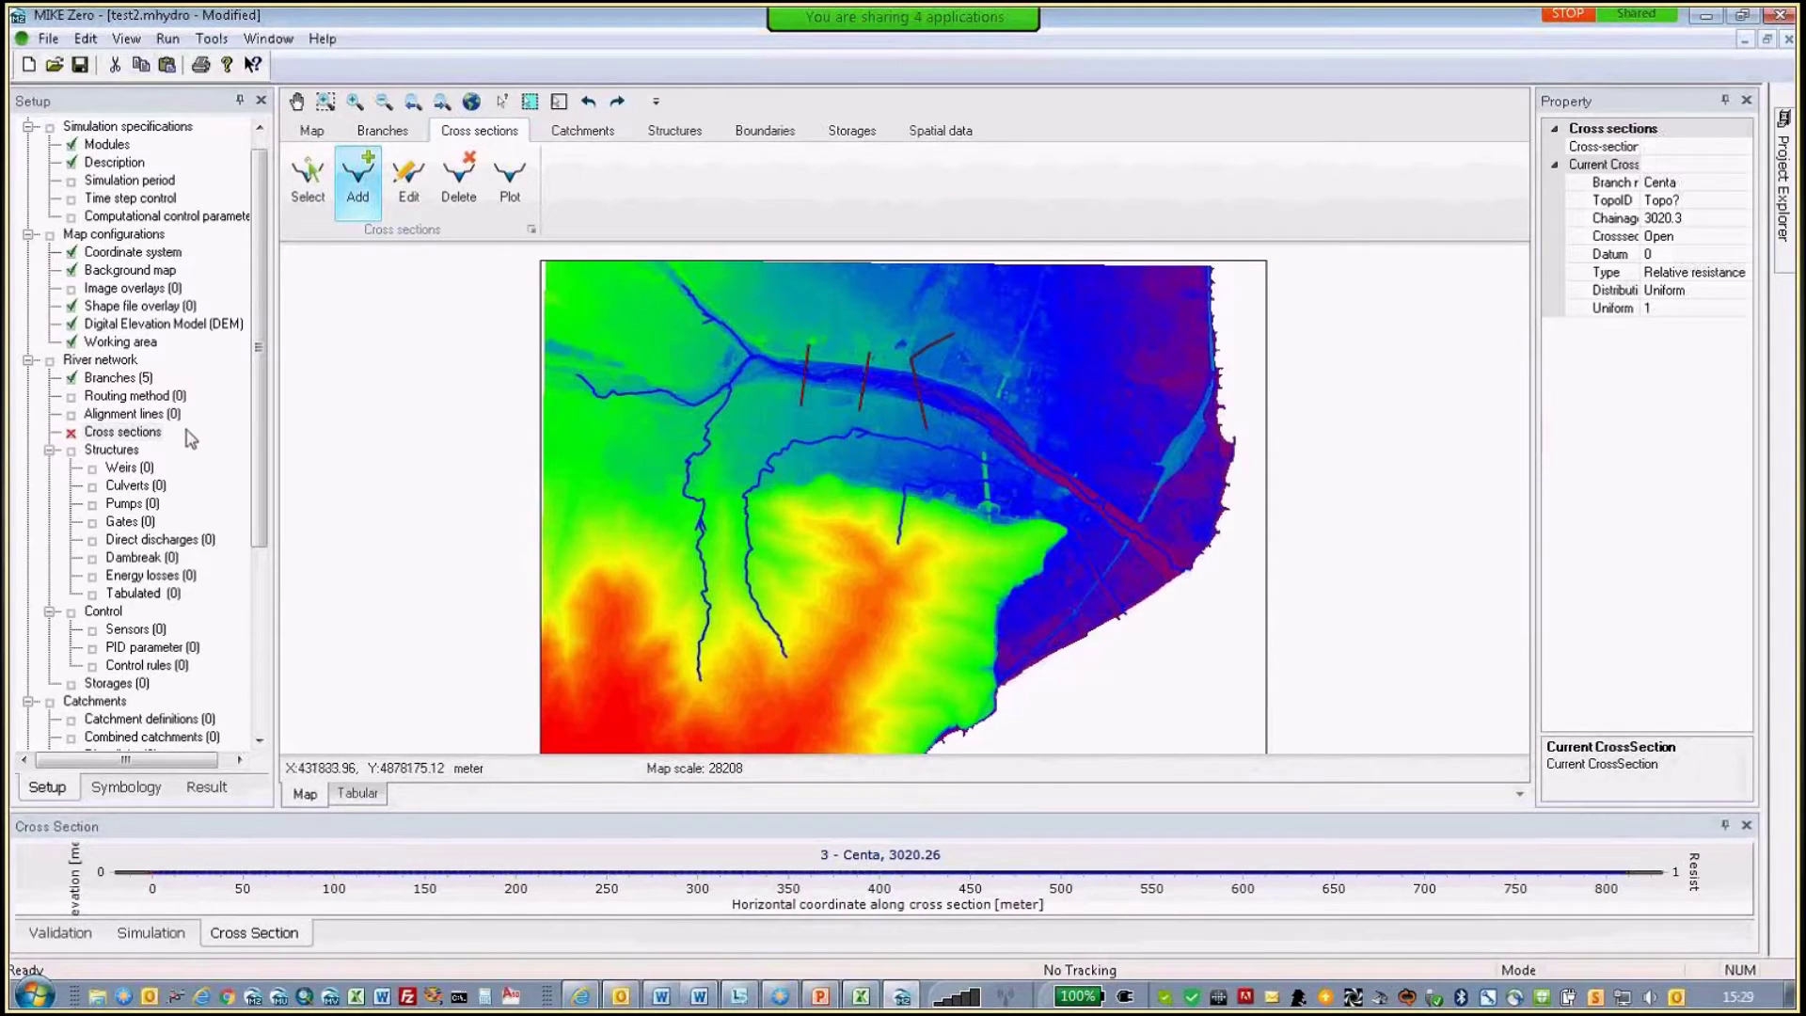
{"action": "left_click", "coordinate": [115, 434]}
{"action": "left_click", "coordinate": [358, 793]}
{"action": "left_click", "coordinate": [1176, 266]}
{"action": "left_click", "coordinate": [1237, 310]}
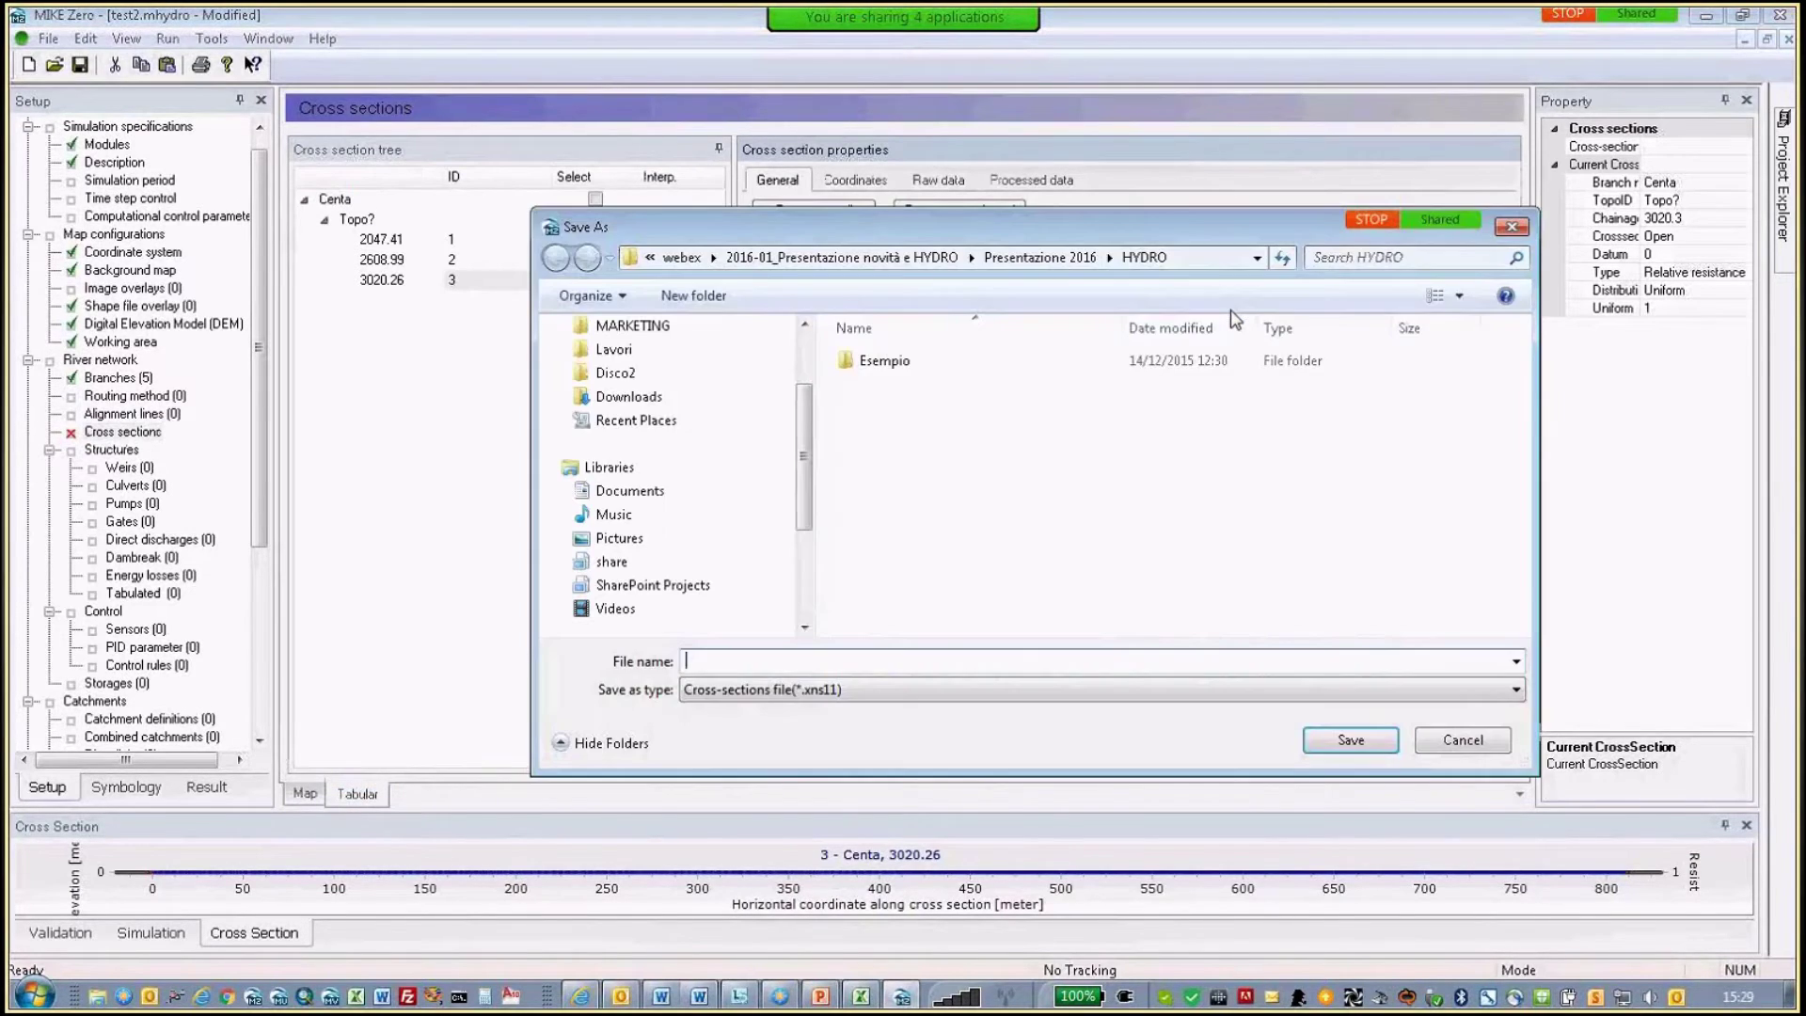
{"action": "type", "text": "secion"}
{"action": "left_click", "coordinate": [1351, 740]}
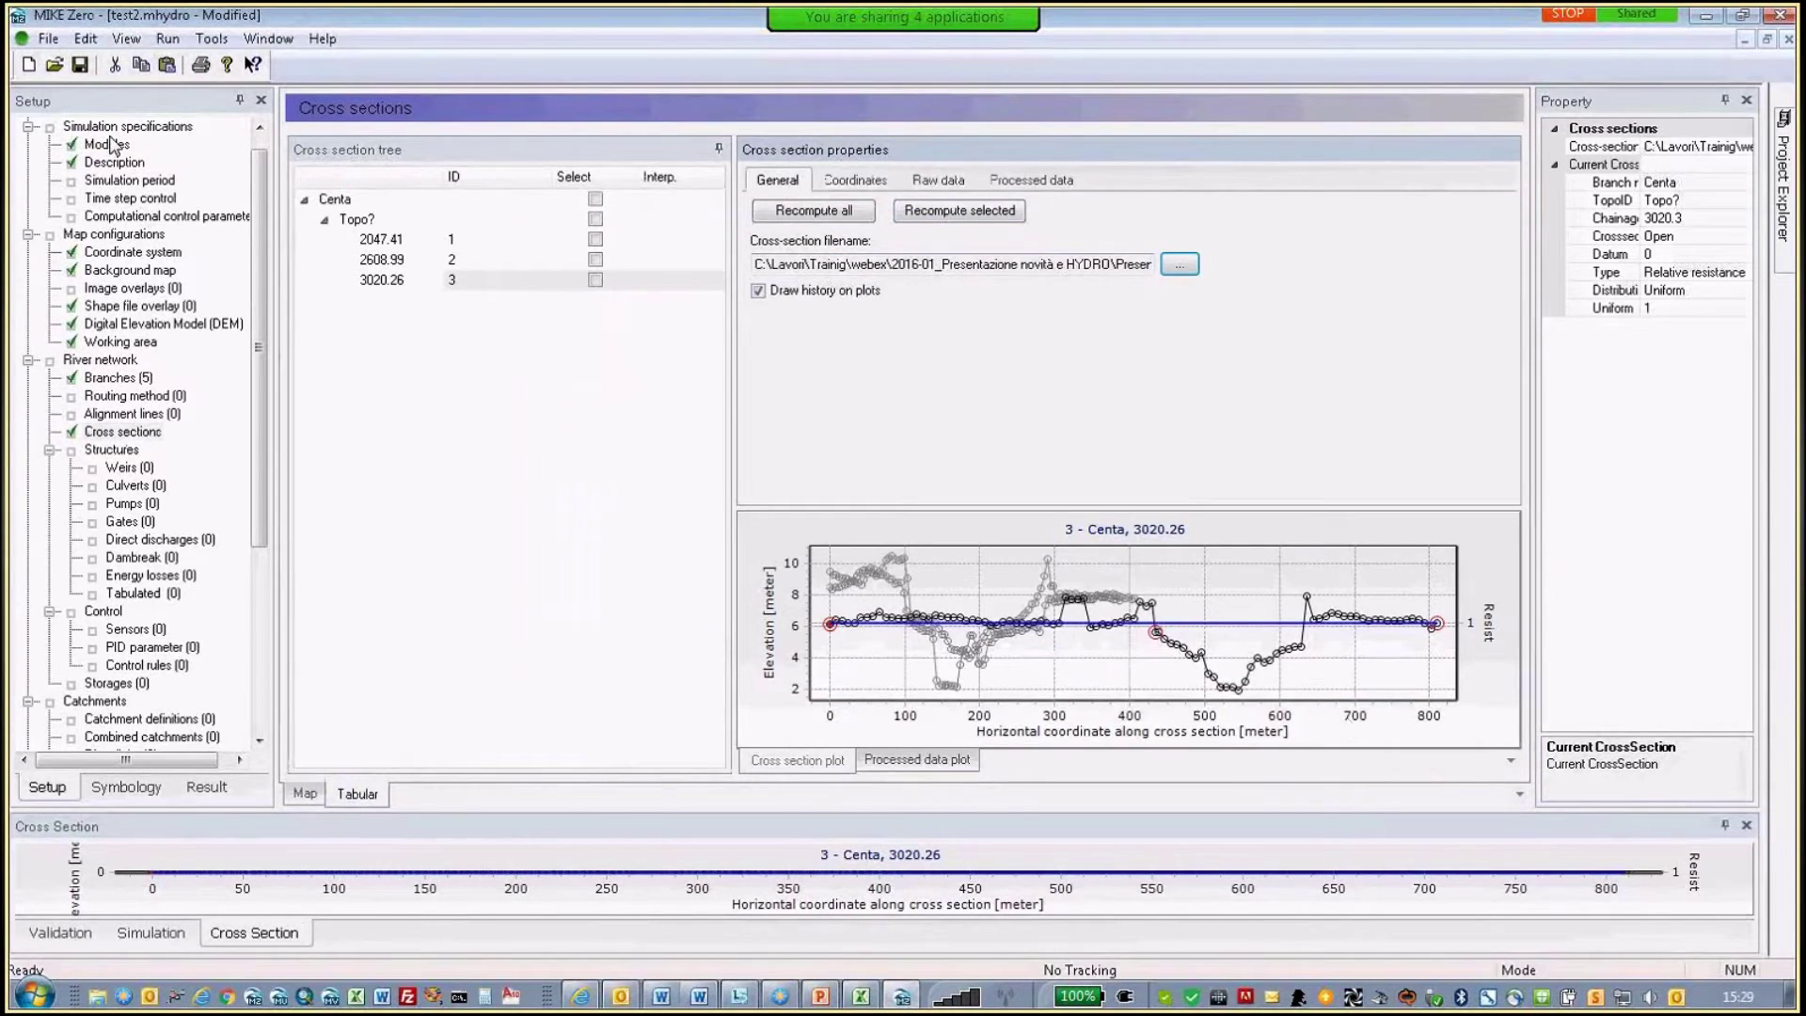
{"action": "left_click", "coordinate": [80, 64]}
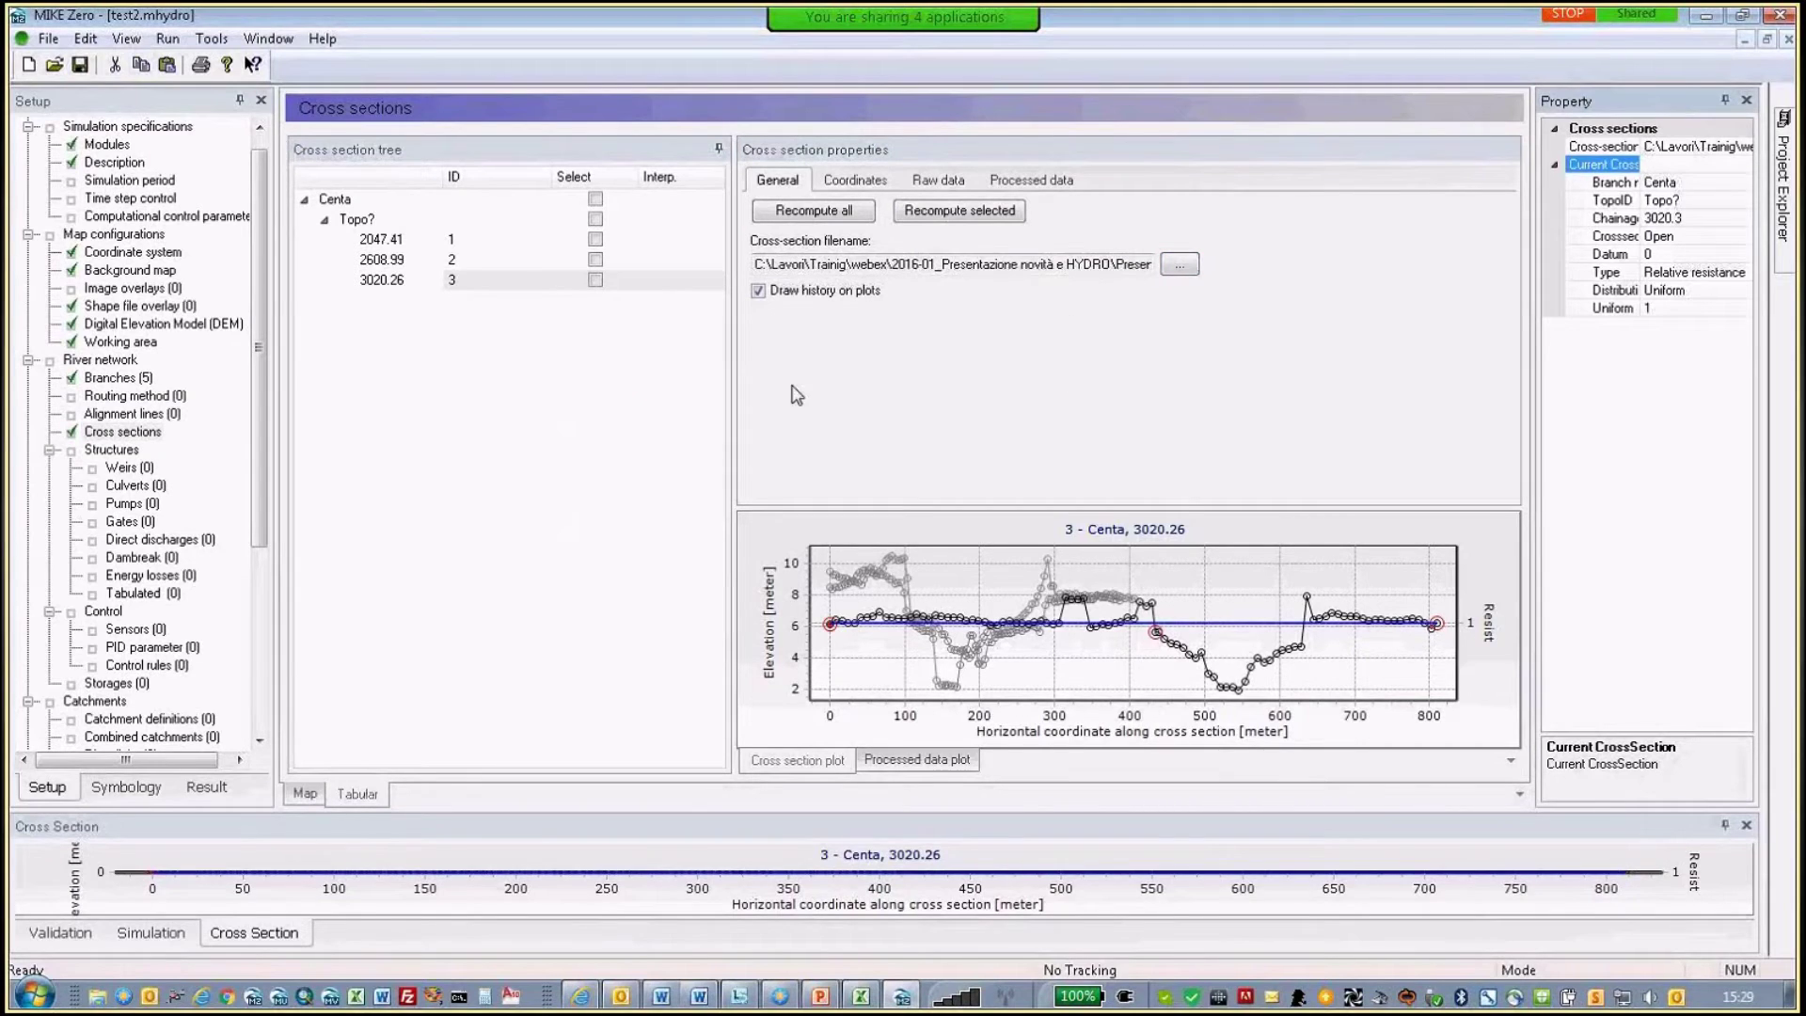
- Set up automatic cross section generation from the DEM with an equidistant interval of 100 and a width of 15
{"action": "left_click", "coordinate": [305, 793]}
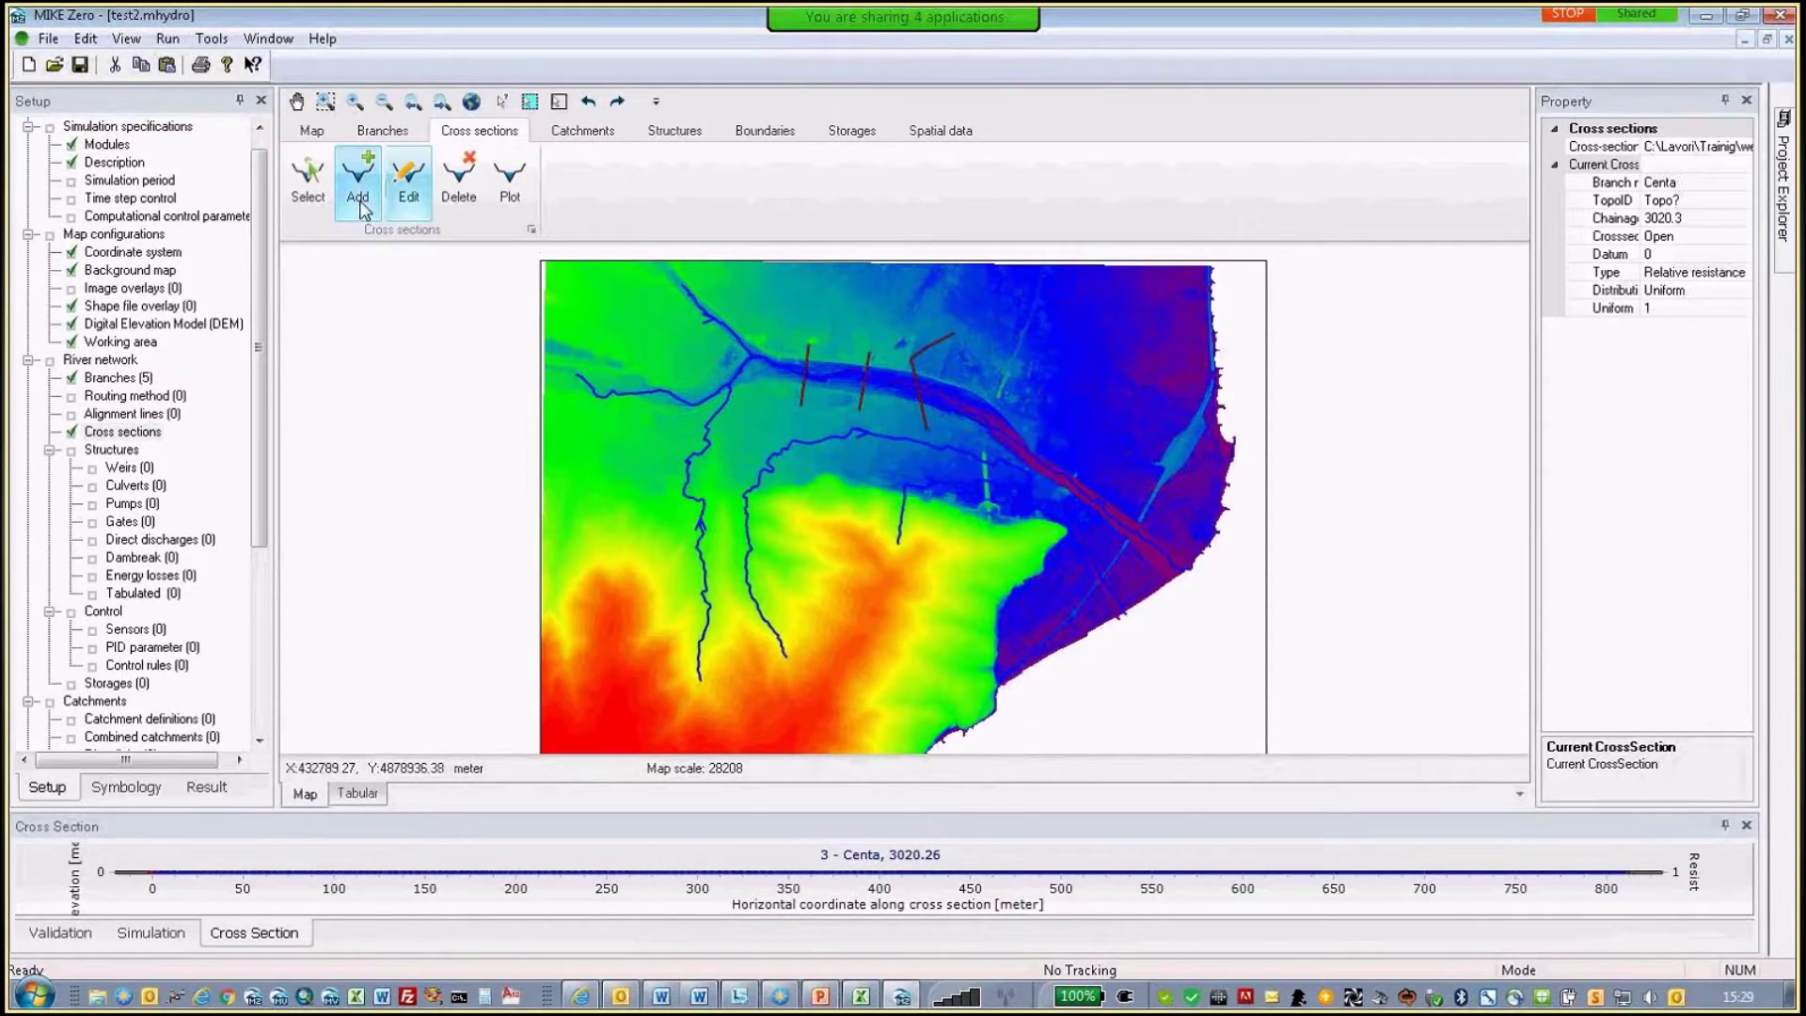
{"action": "left_click", "coordinate": [200, 42]}
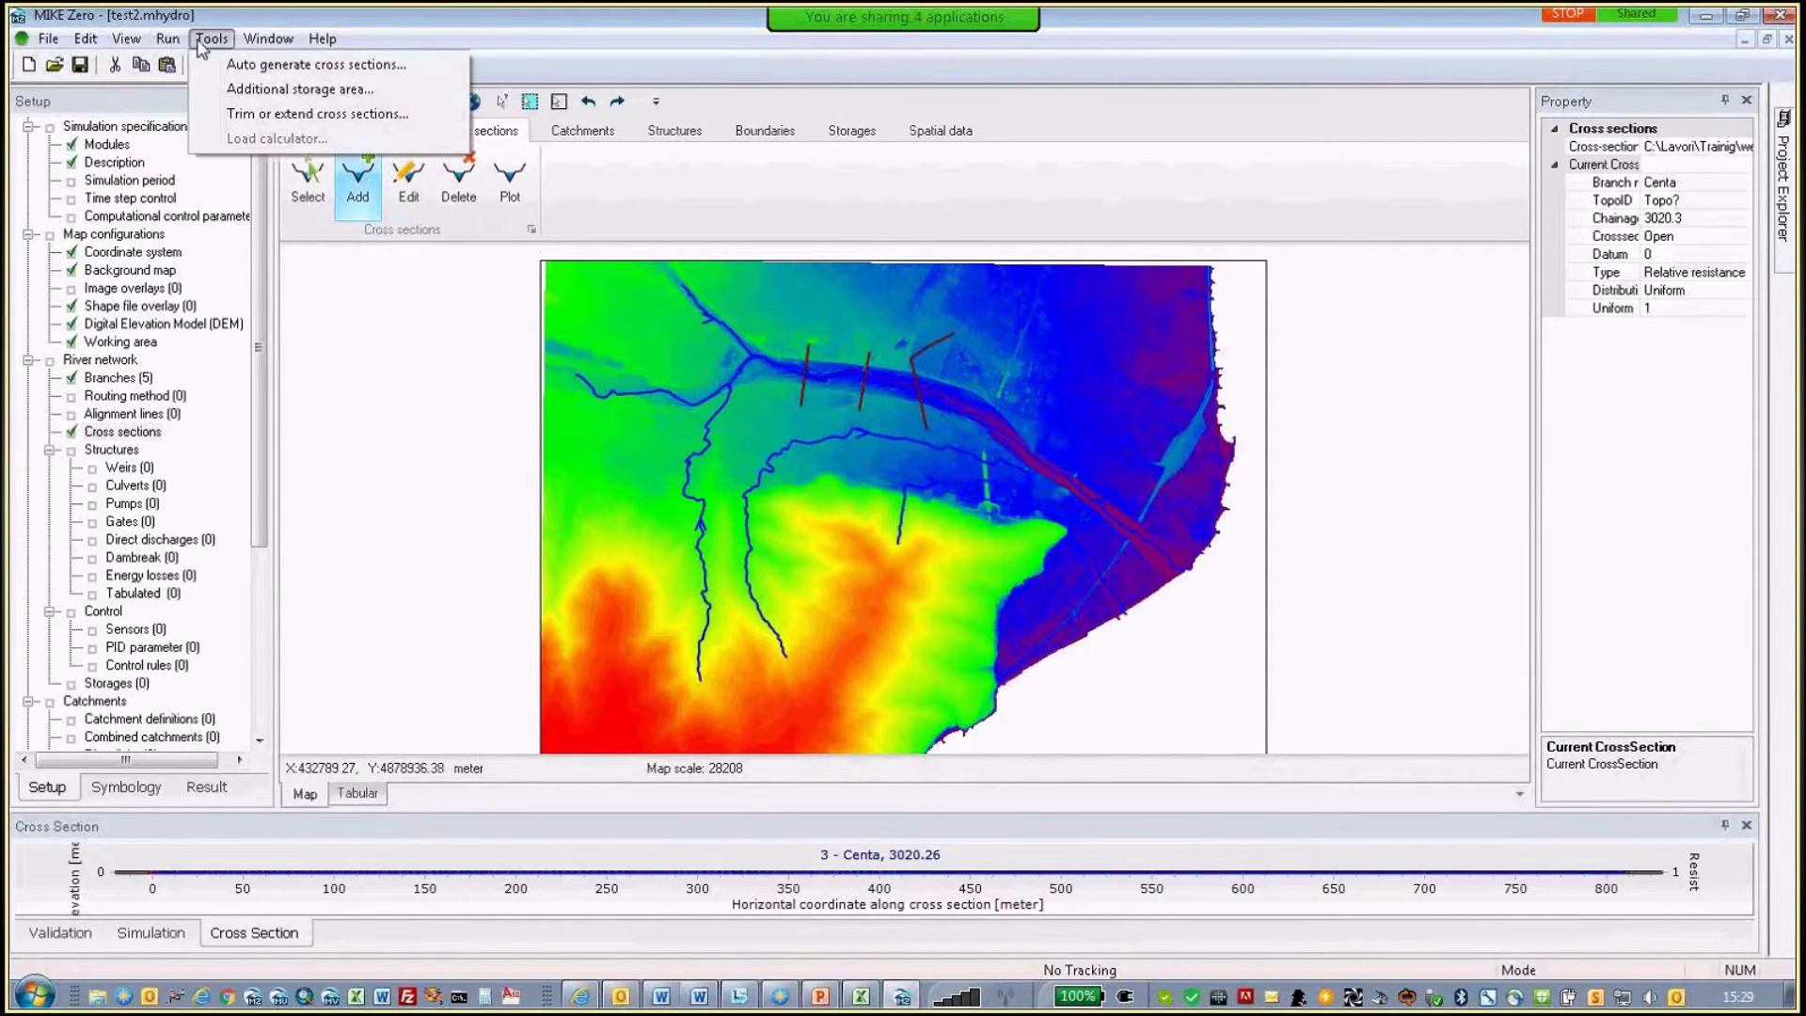
{"action": "left_click", "coordinate": [294, 75]}
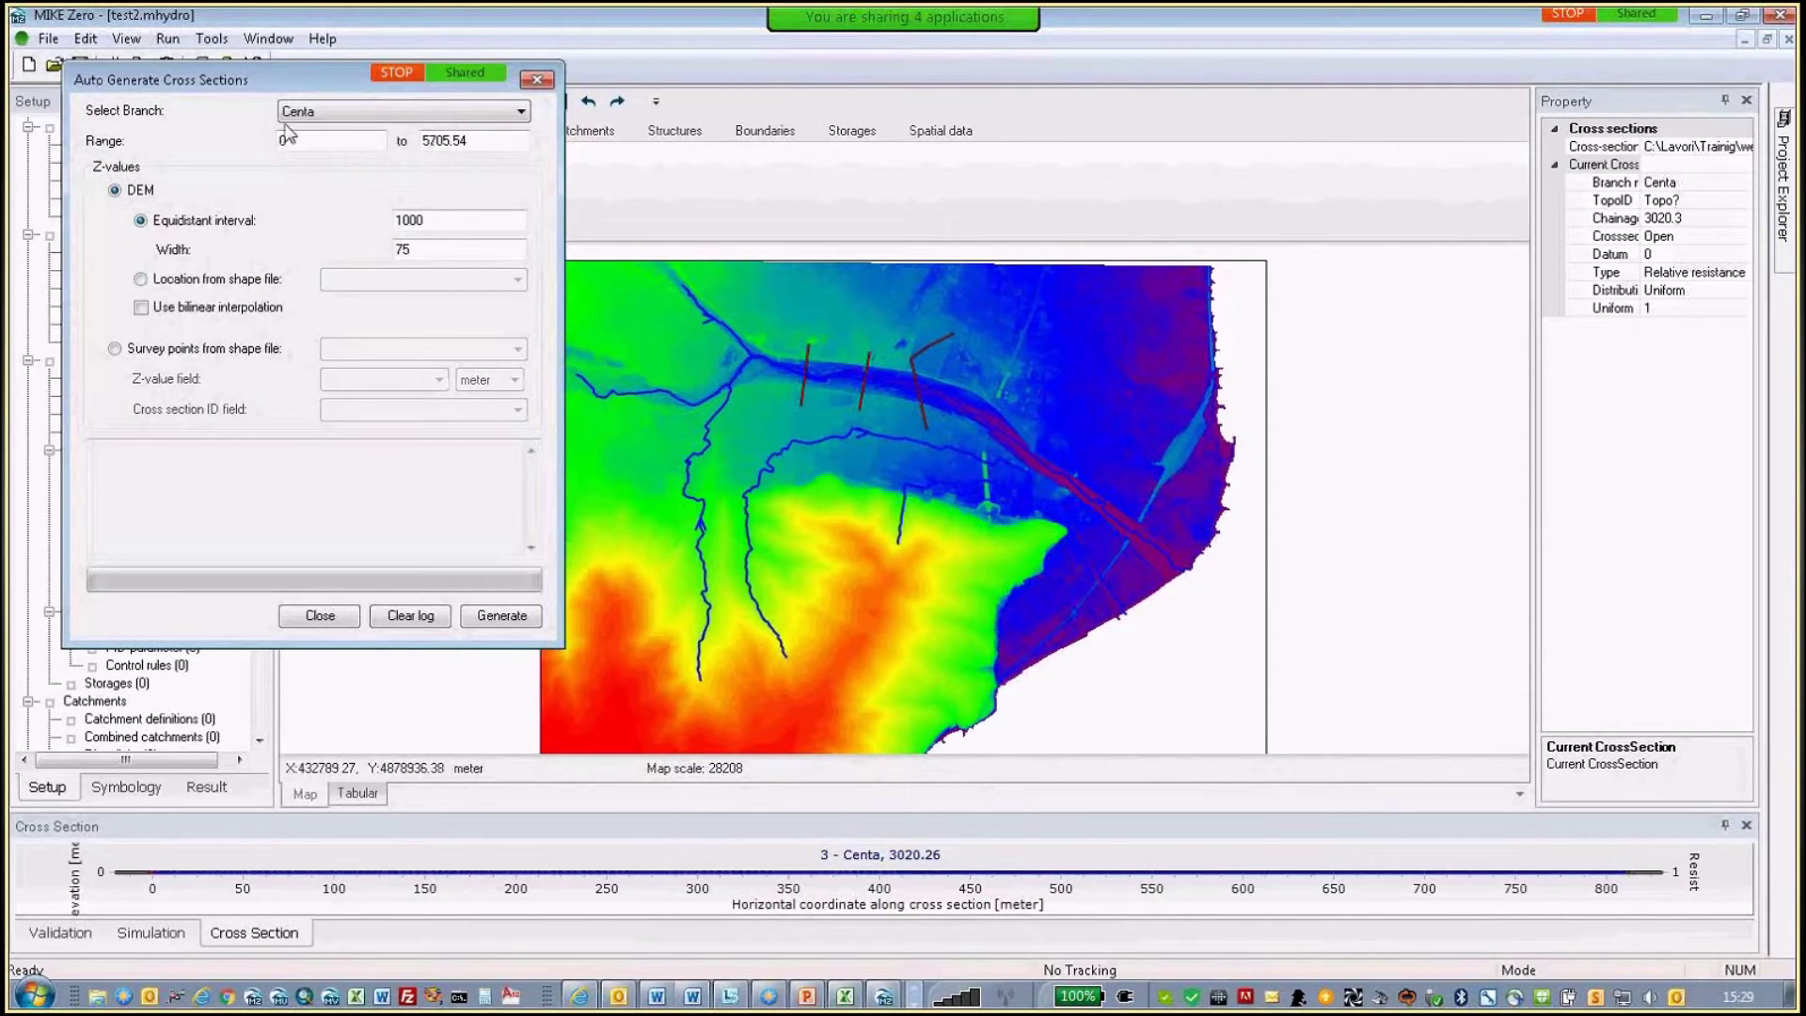
{"action": "double_click", "coordinate": [441, 220]}
{"action": "type", "text": "100"}
{"action": "double_click", "coordinate": [435, 249]}
{"action": "type", "text": "15"}
- Try the shape file location and survey points options for cross section generation, and return to DEM values at an equidistant interval
{"action": "left_click", "coordinate": [141, 279]}
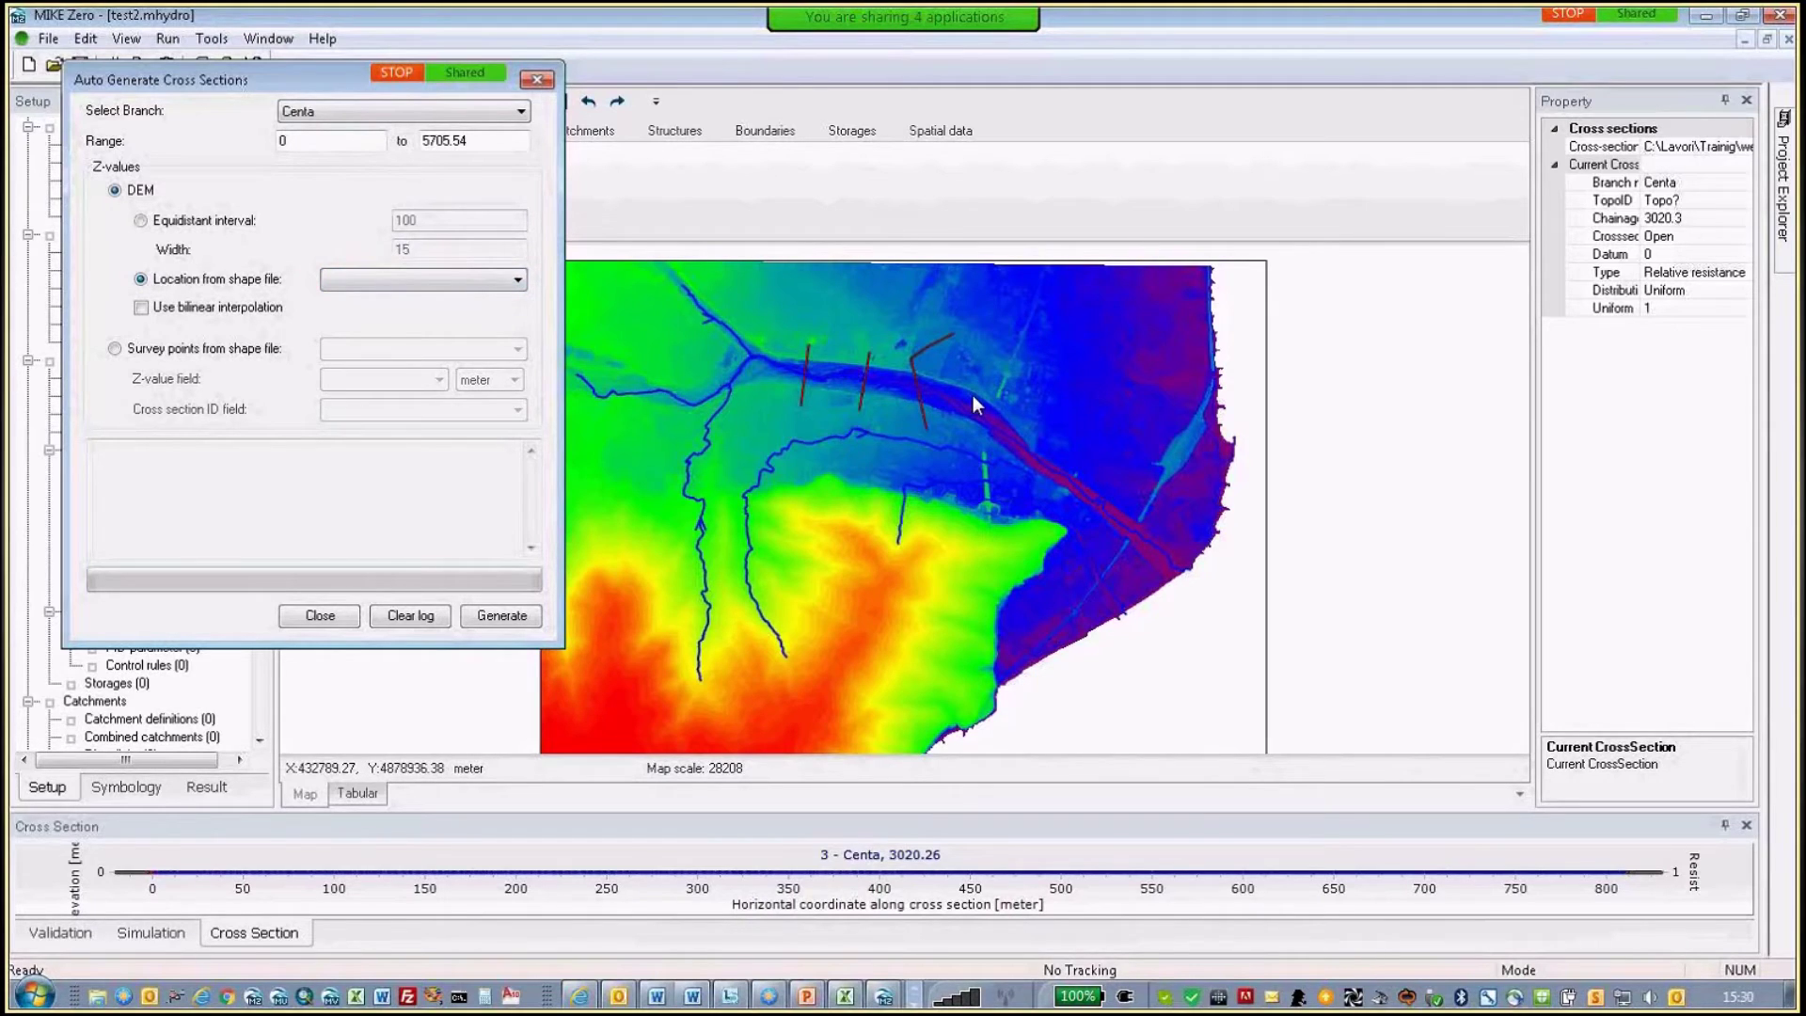
{"action": "left_click", "coordinate": [114, 349]}
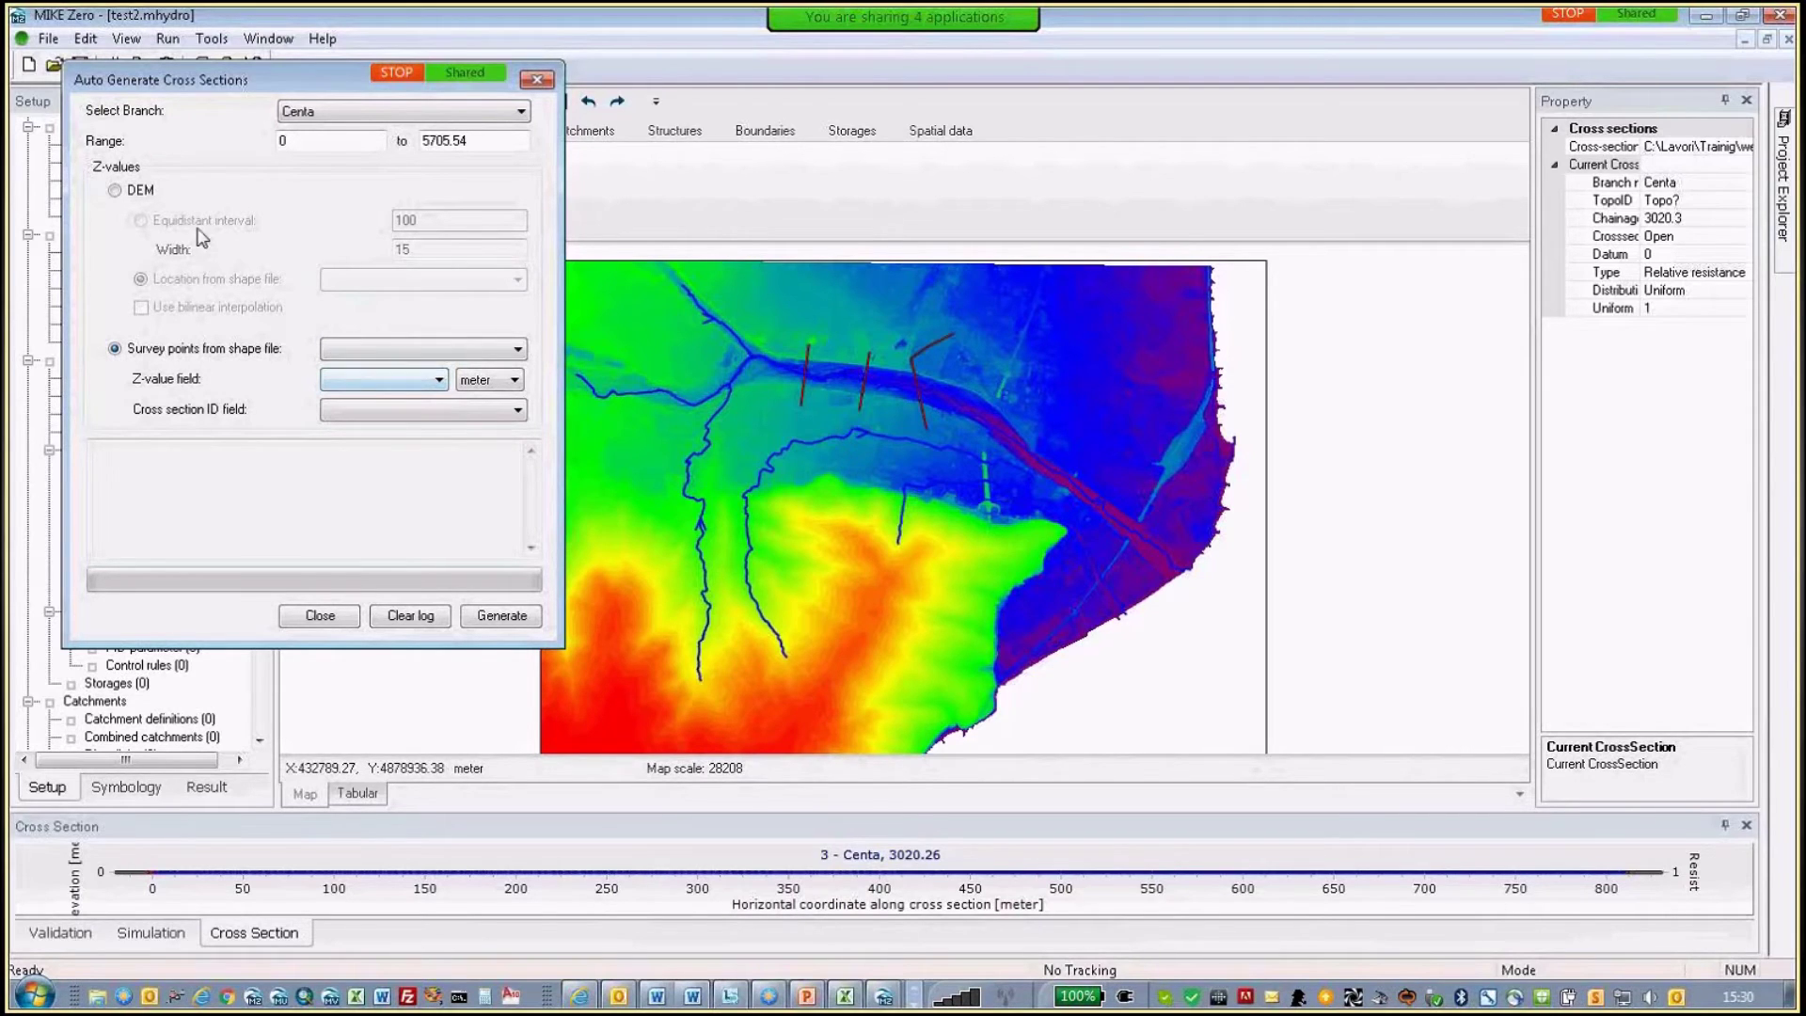
{"action": "left_click", "coordinate": [115, 190]}
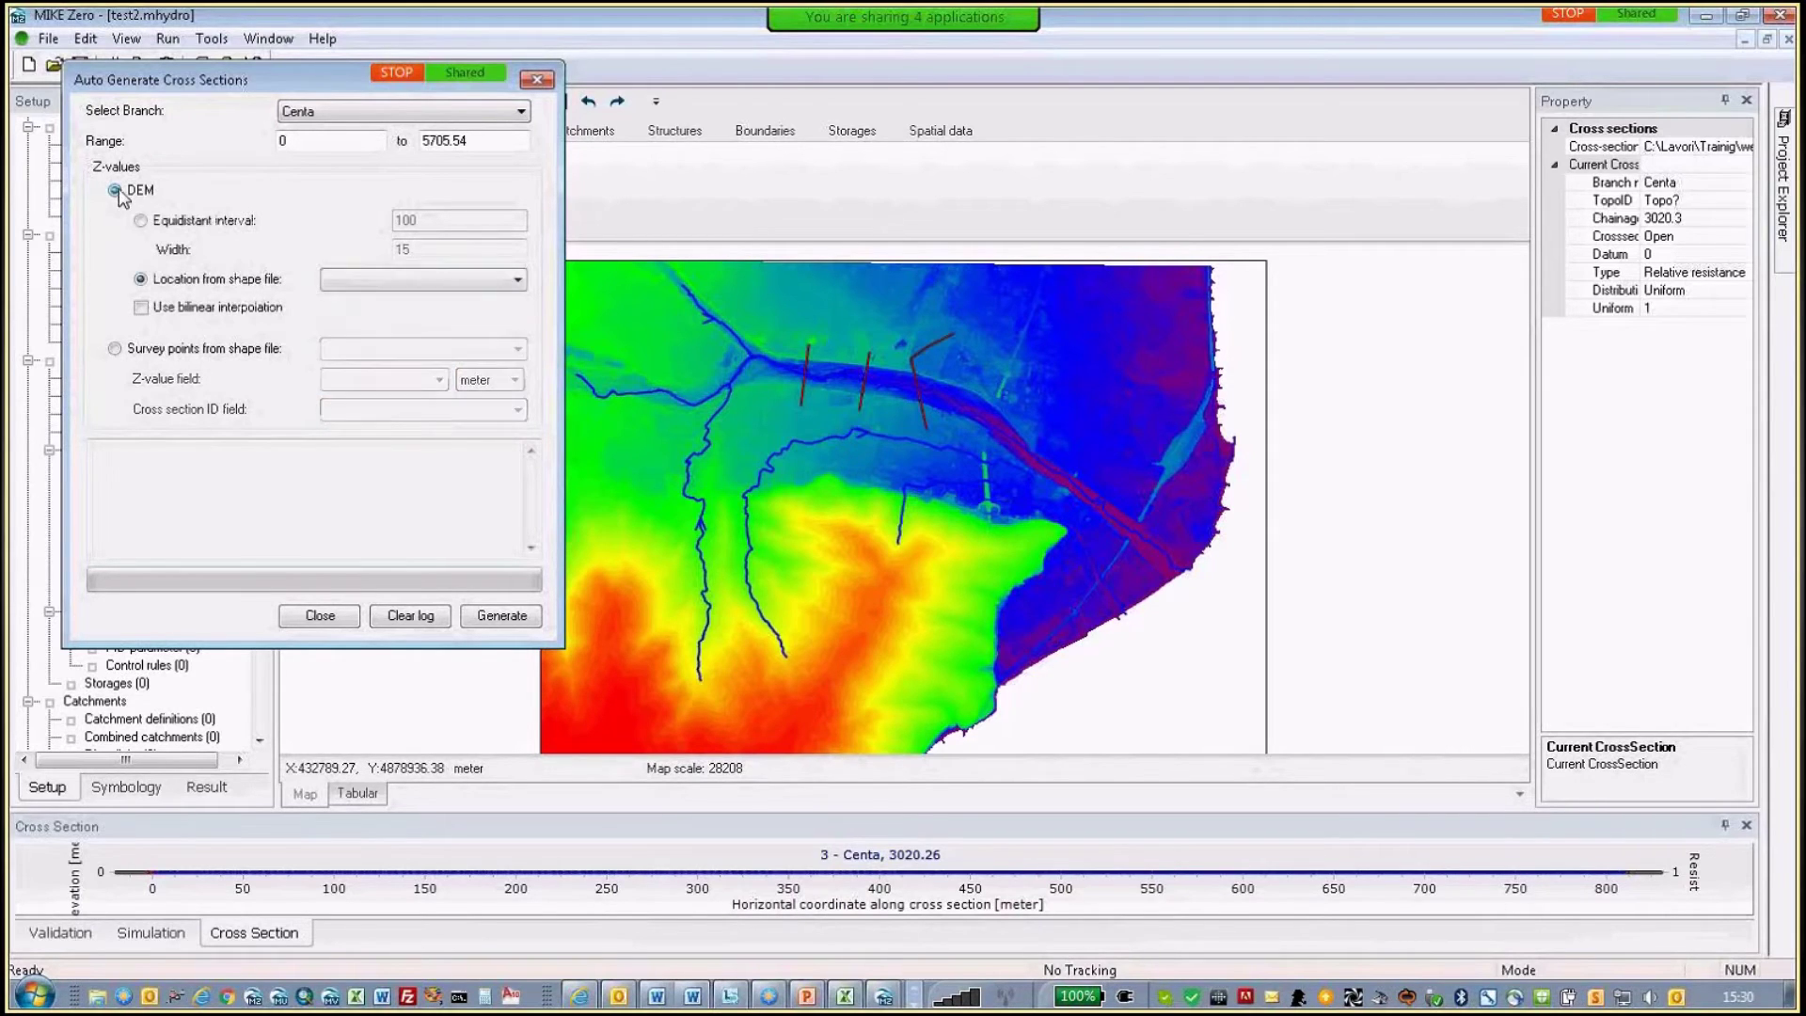
{"action": "left_click", "coordinate": [194, 221]}
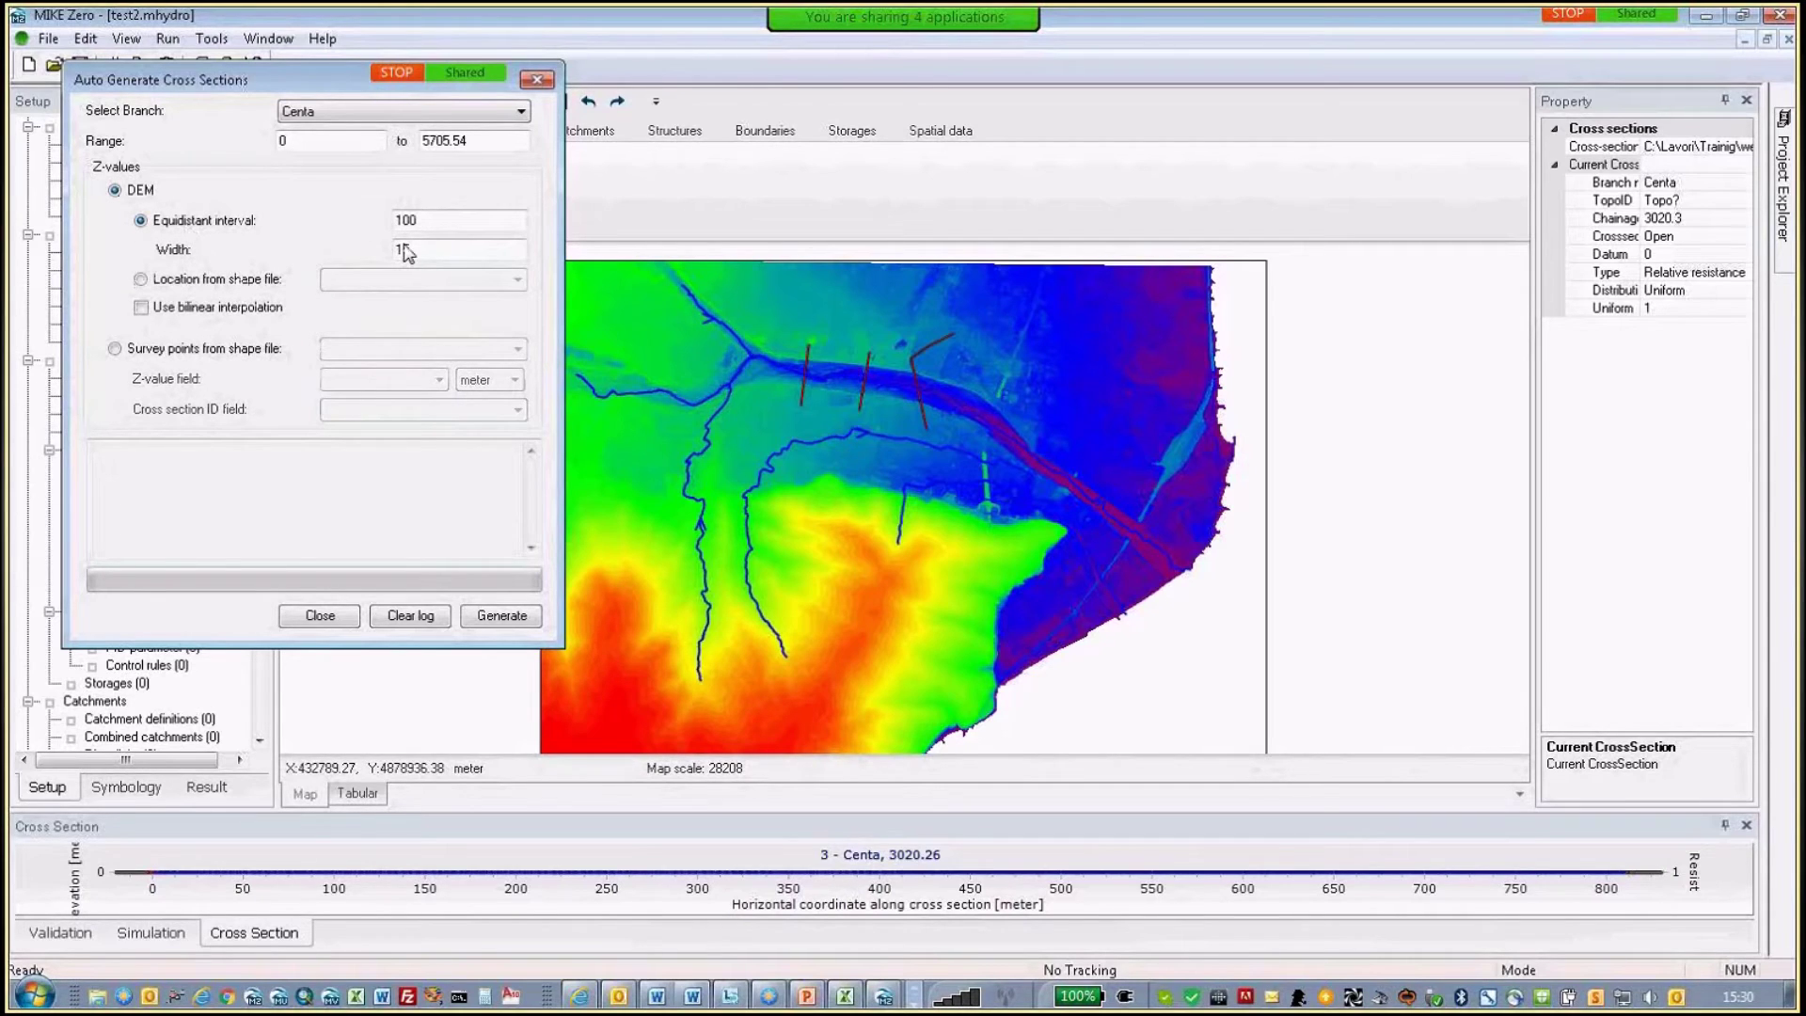
- Generate the cross sections automatically along Branch 3 and save the setup
{"action": "left_click", "coordinate": [395, 111]}
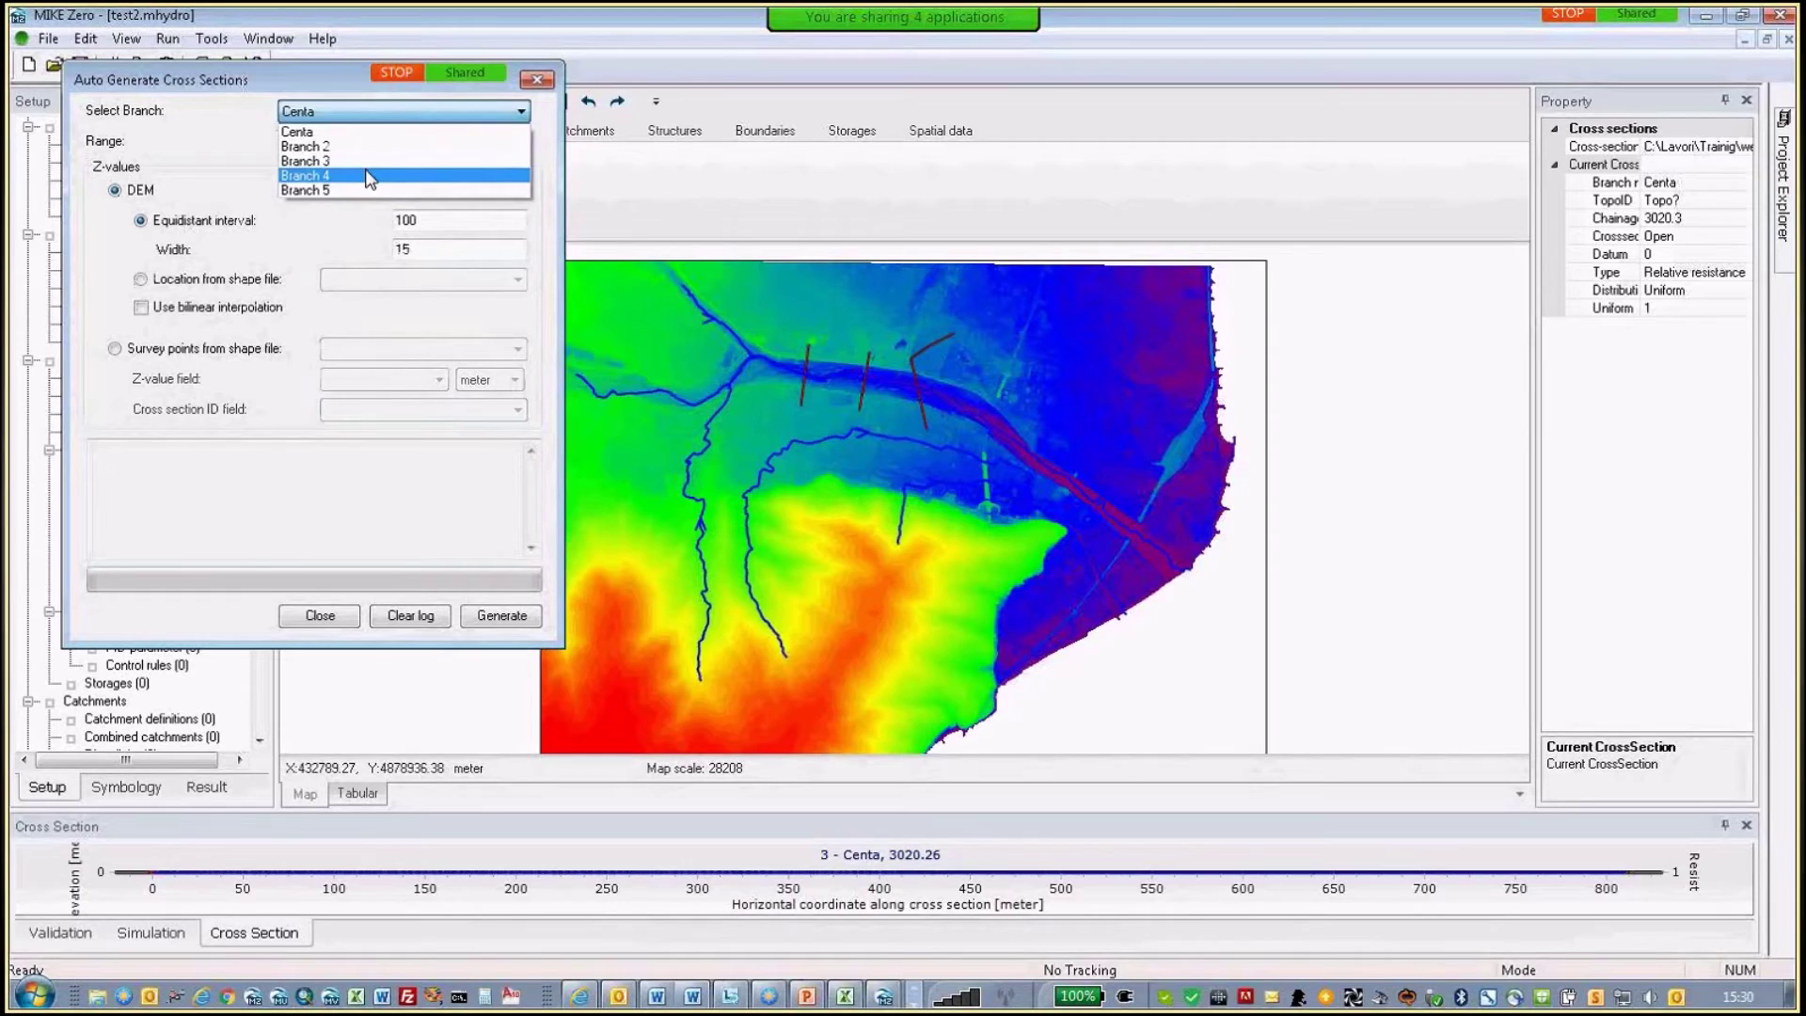
{"action": "left_click", "coordinate": [362, 161]}
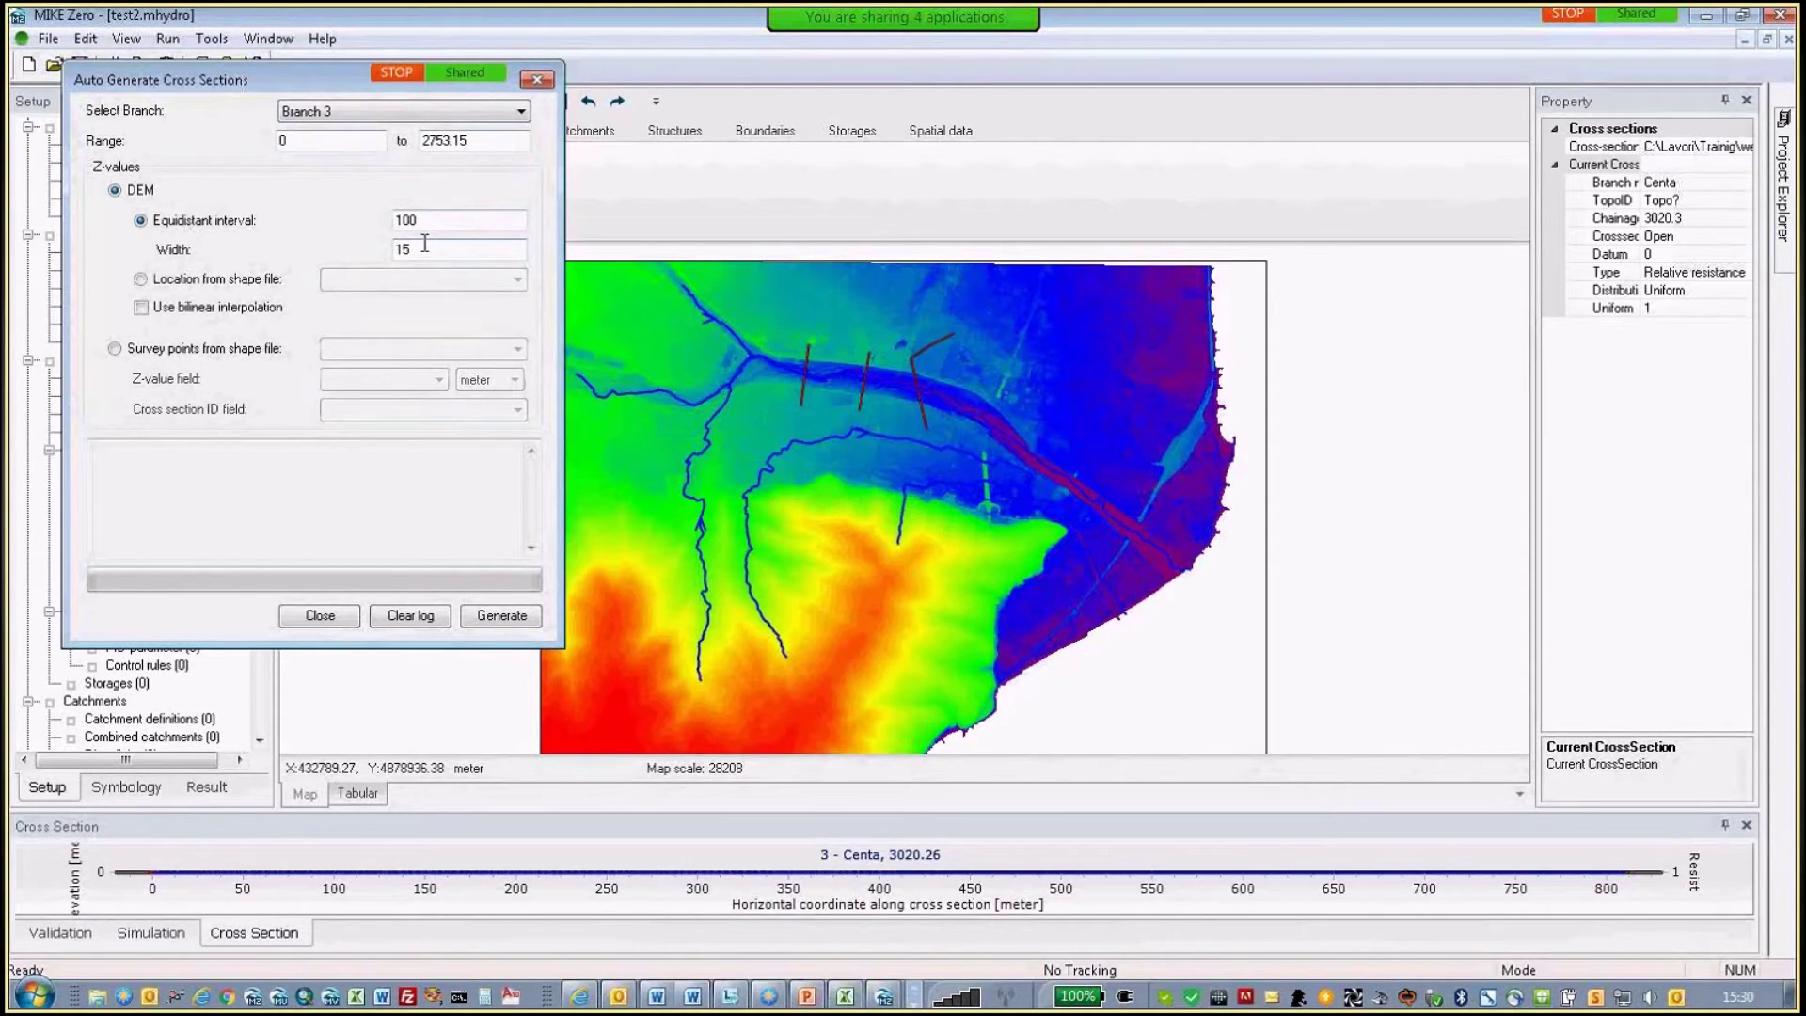
{"action": "left_click", "coordinate": [502, 616]}
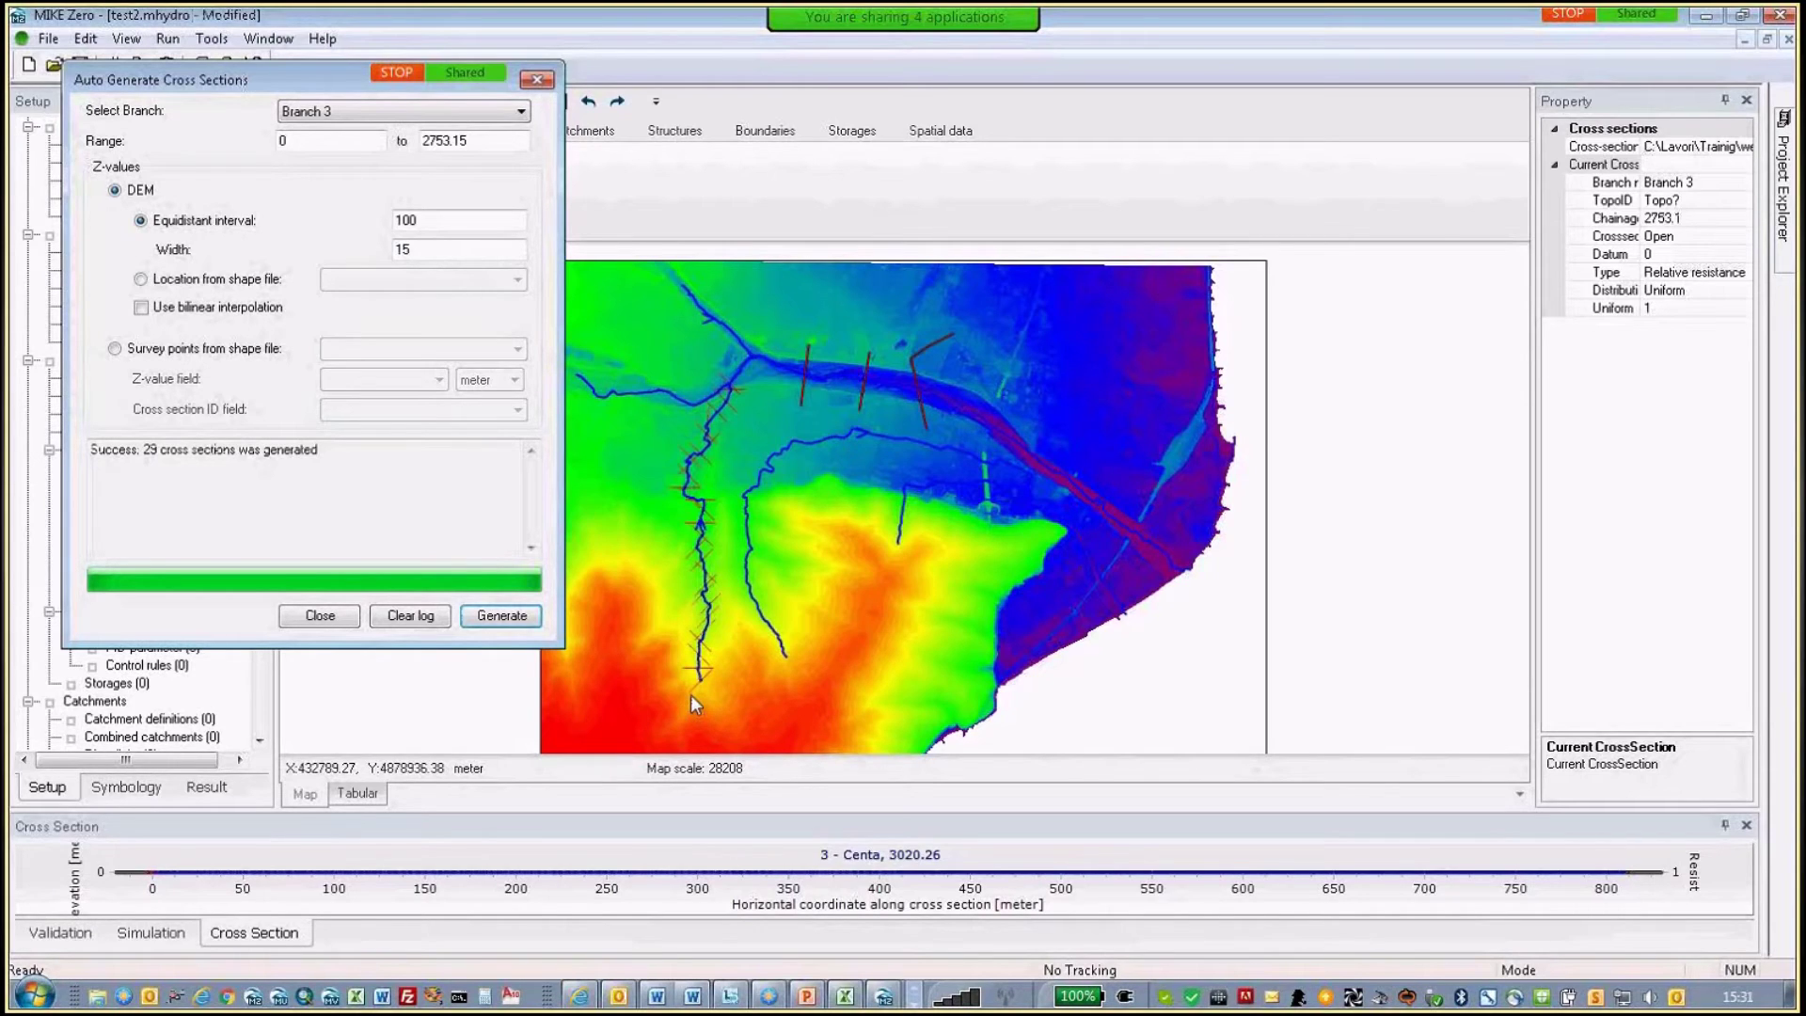
{"action": "left_click", "coordinate": [338, 621]}
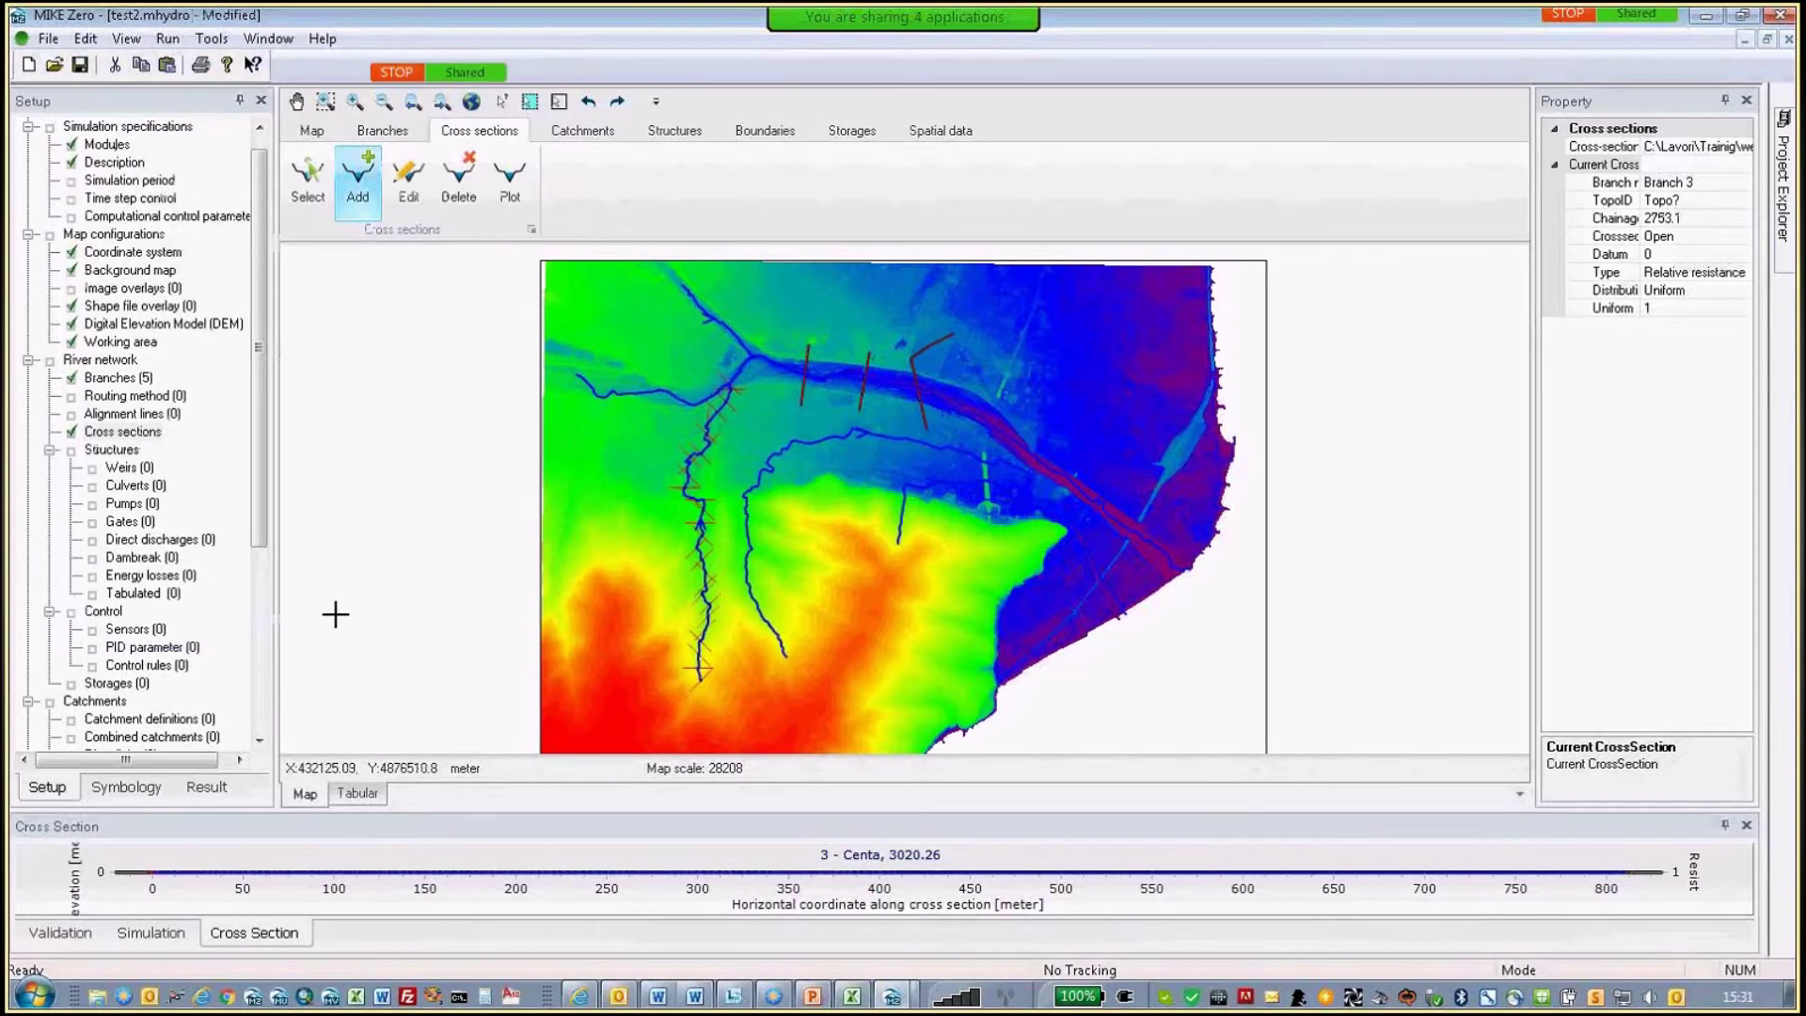
{"action": "left_click", "coordinate": [82, 66]}
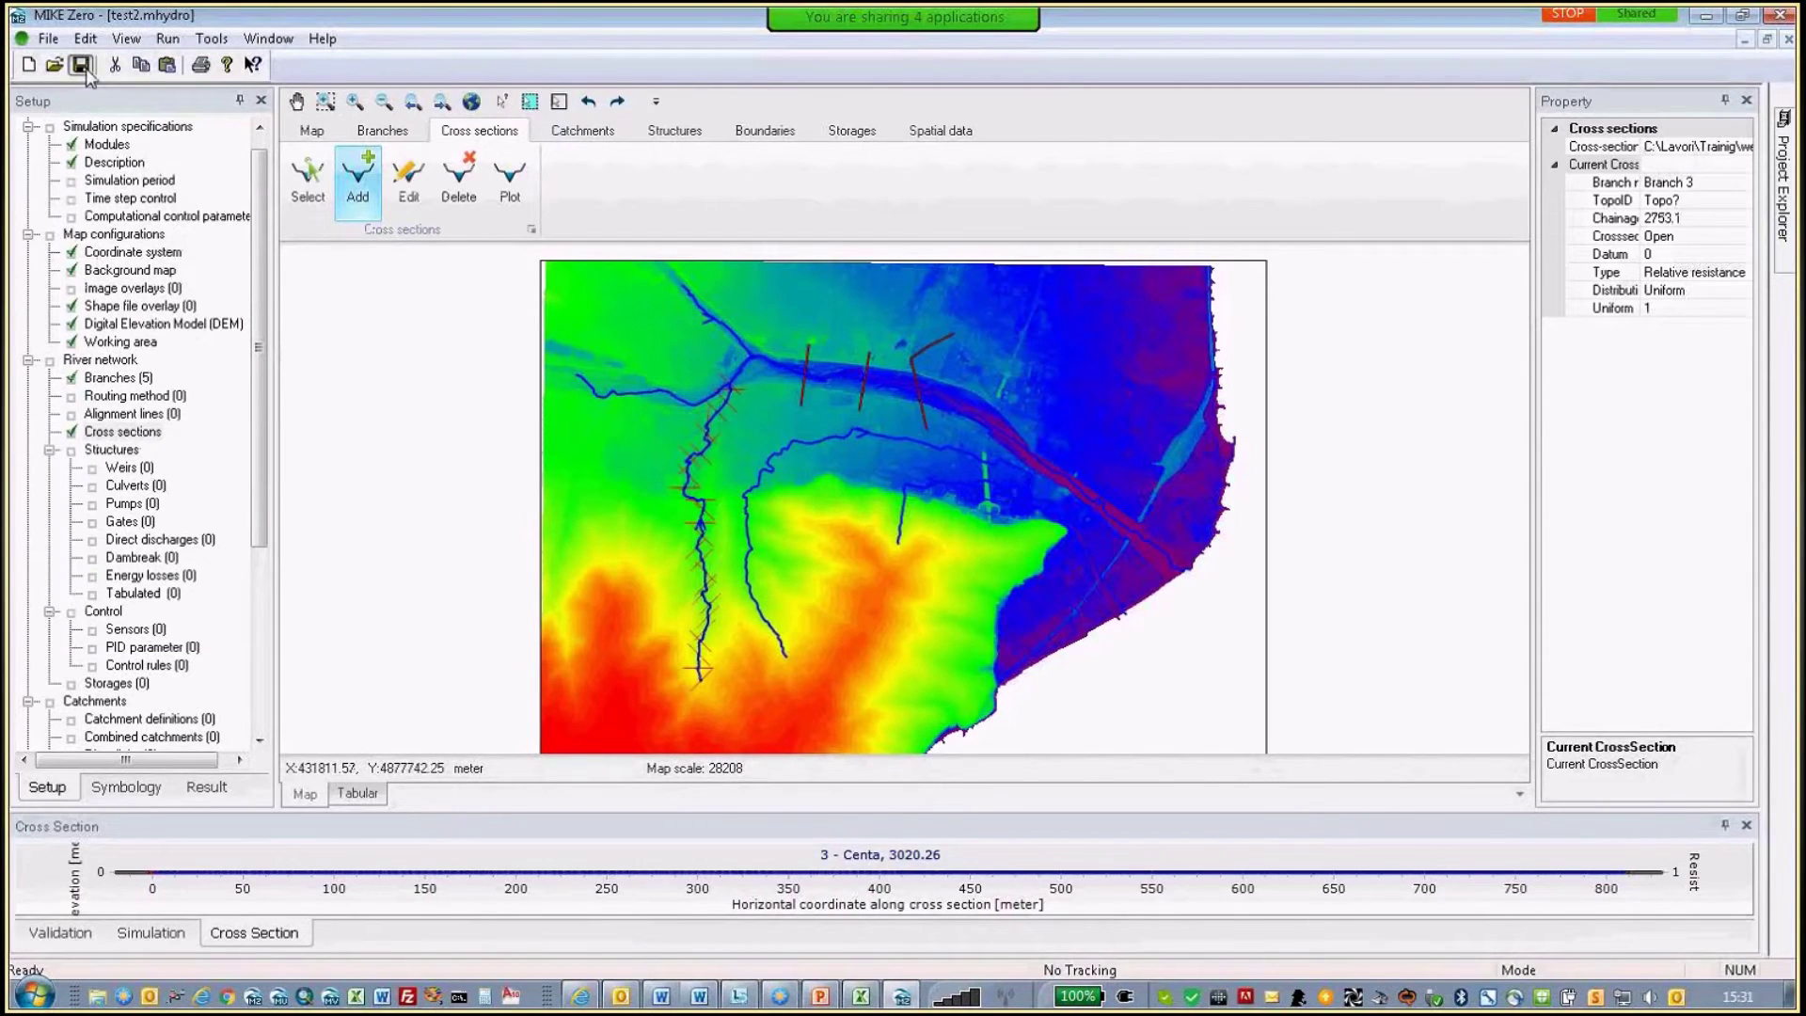
- Inspect the cross section profiles at chainages 2047.41 and 3020.26 on the Centa branch, resetting the plot for the first one
{"action": "left_click", "coordinate": [358, 793]}
{"action": "scroll", "coordinate": [715, 377], "scroll_direction": "up", "scroll_amount": 1}
{"action": "left_click", "coordinate": [326, 241]}
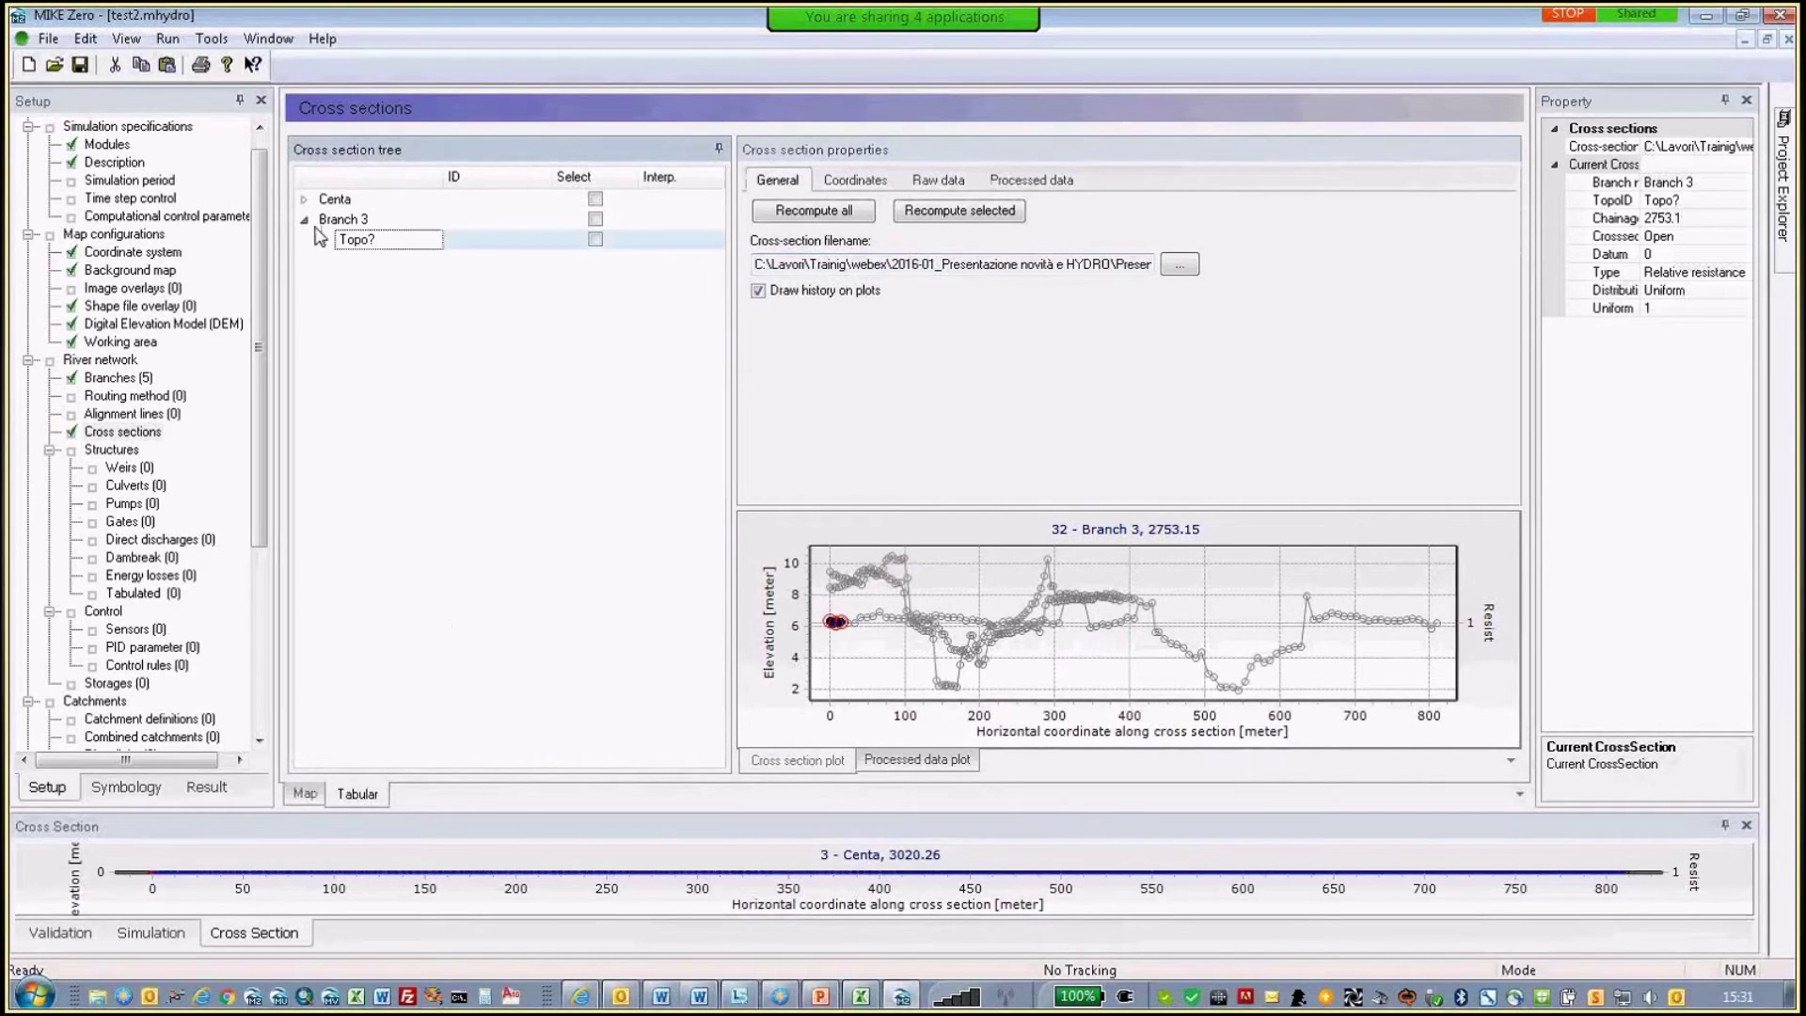
{"action": "left_click", "coordinate": [304, 199]}
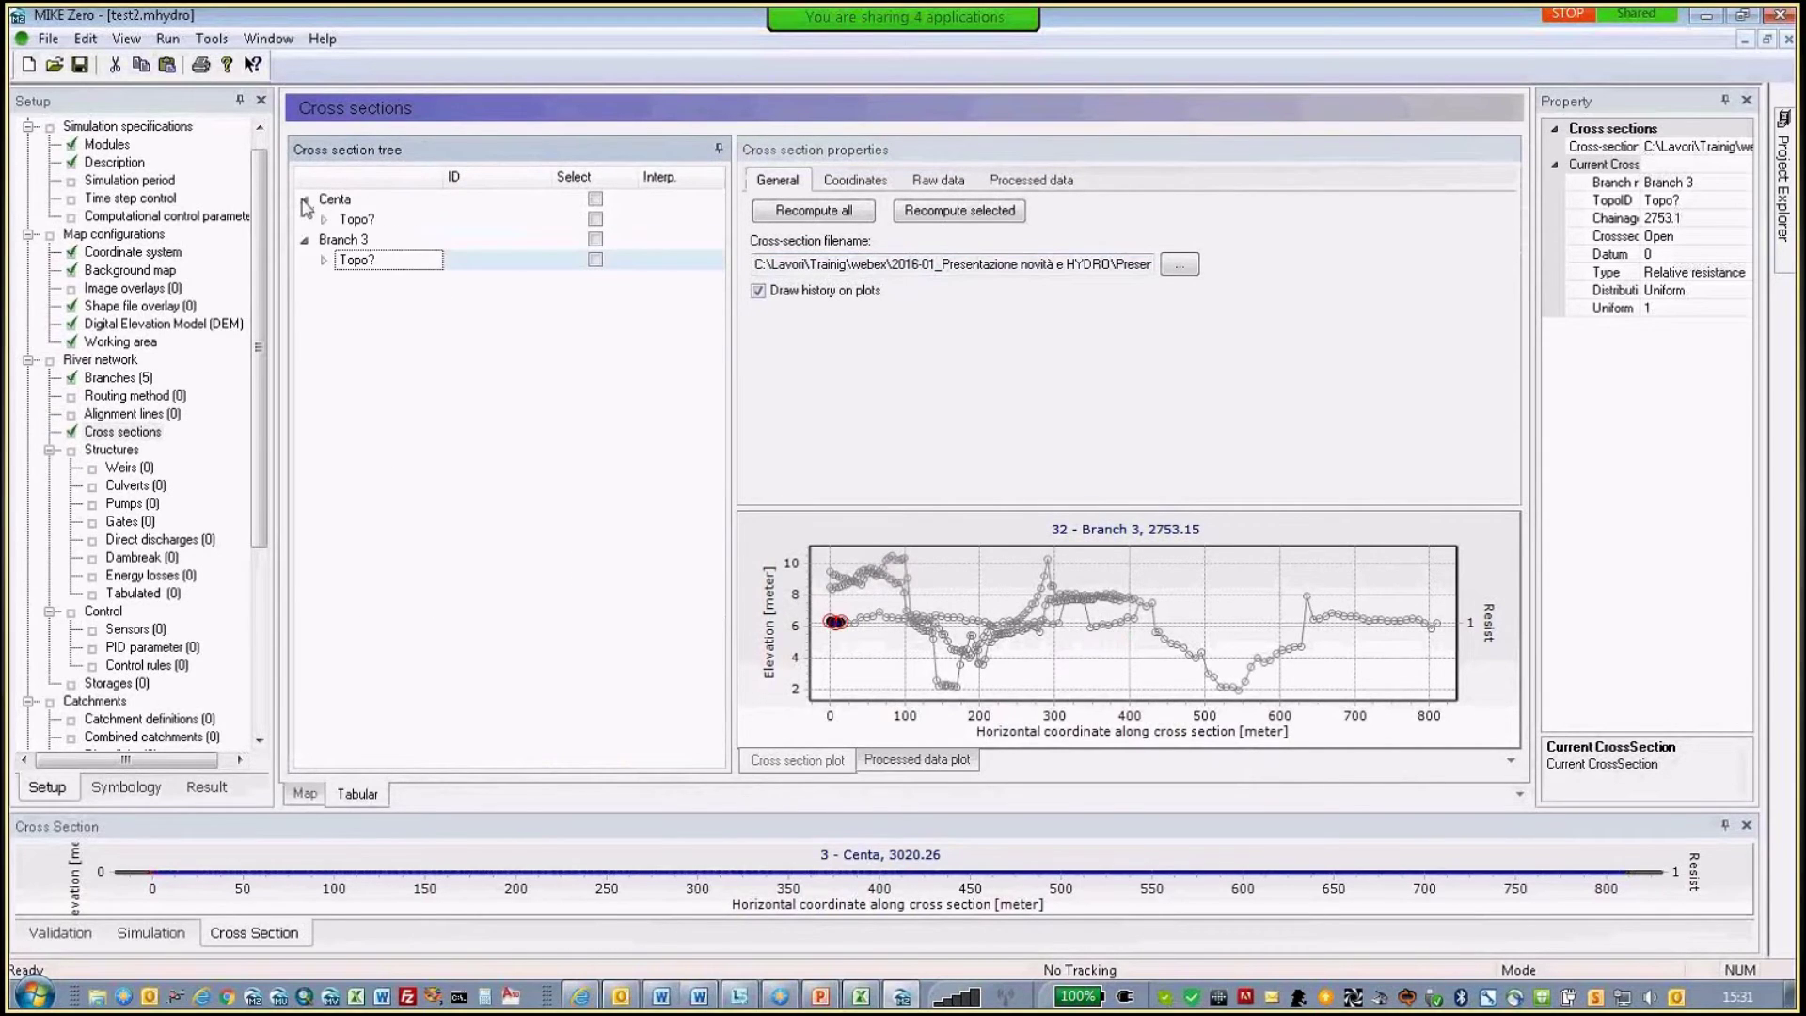
{"action": "left_click", "coordinate": [324, 219]}
{"action": "left_click", "coordinate": [381, 239]}
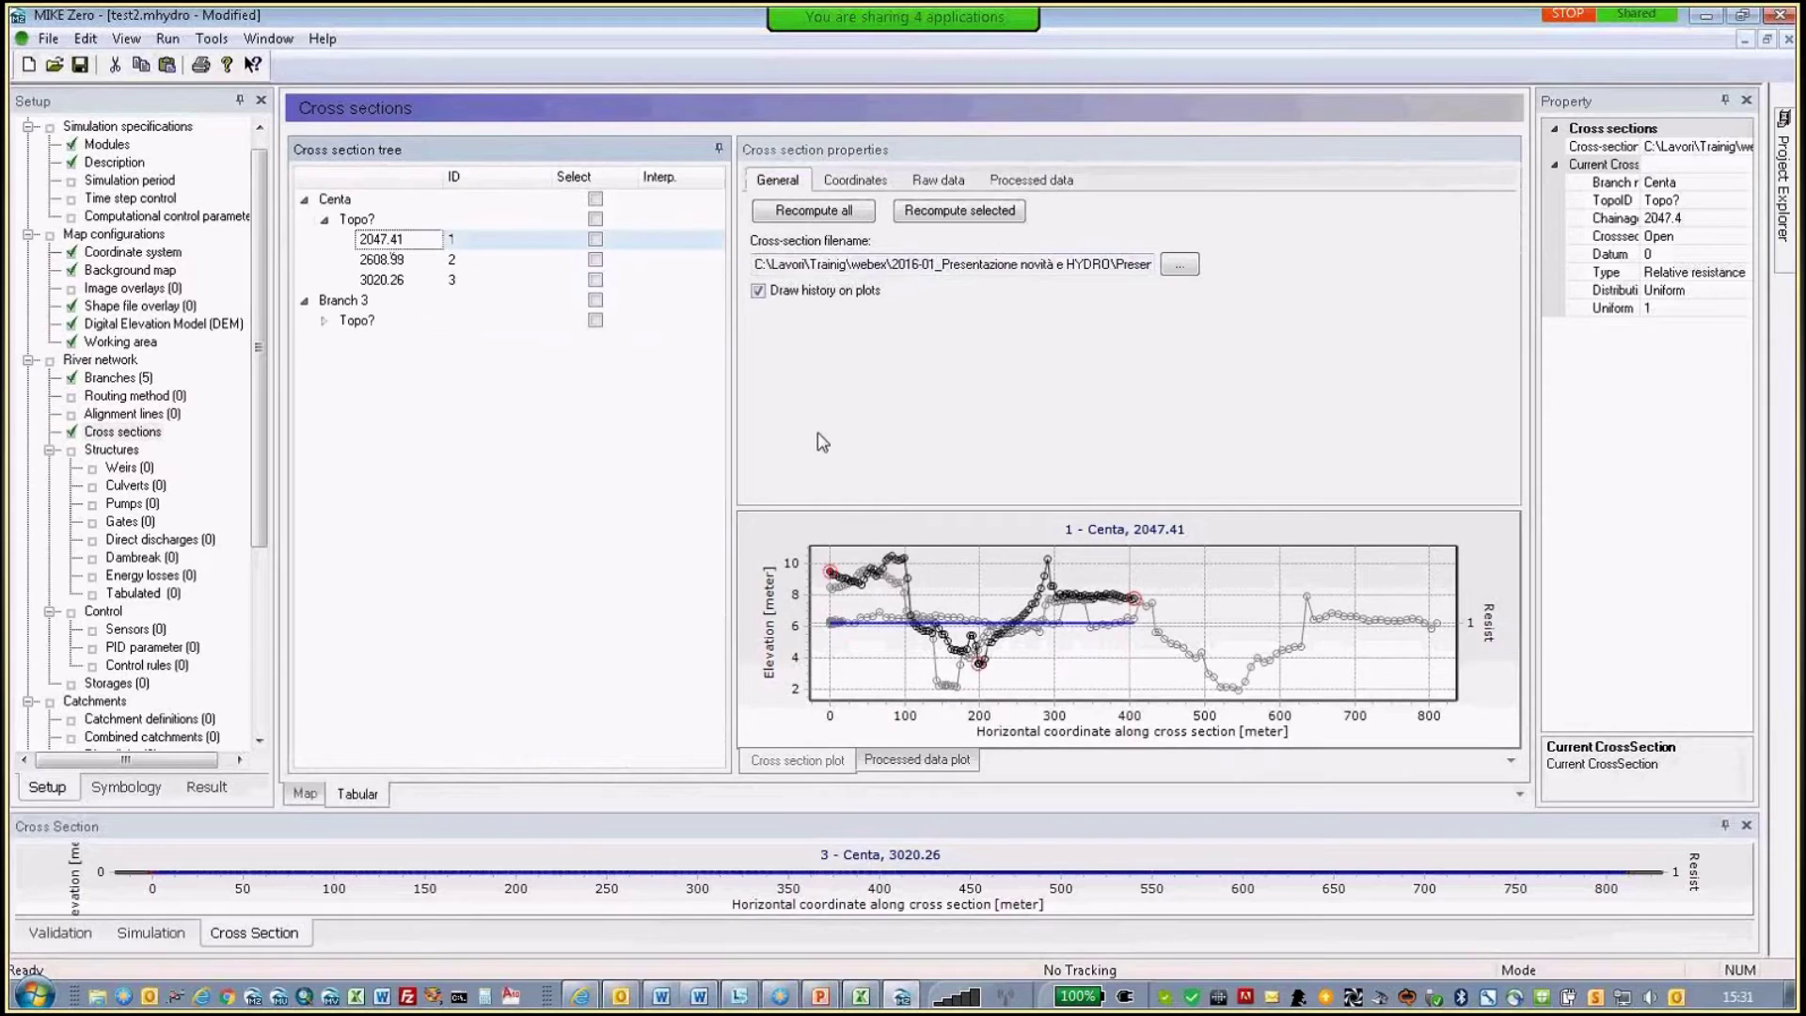
{"action": "right_click", "coordinate": [1247, 583]}
{"action": "left_click", "coordinate": [1319, 699]}
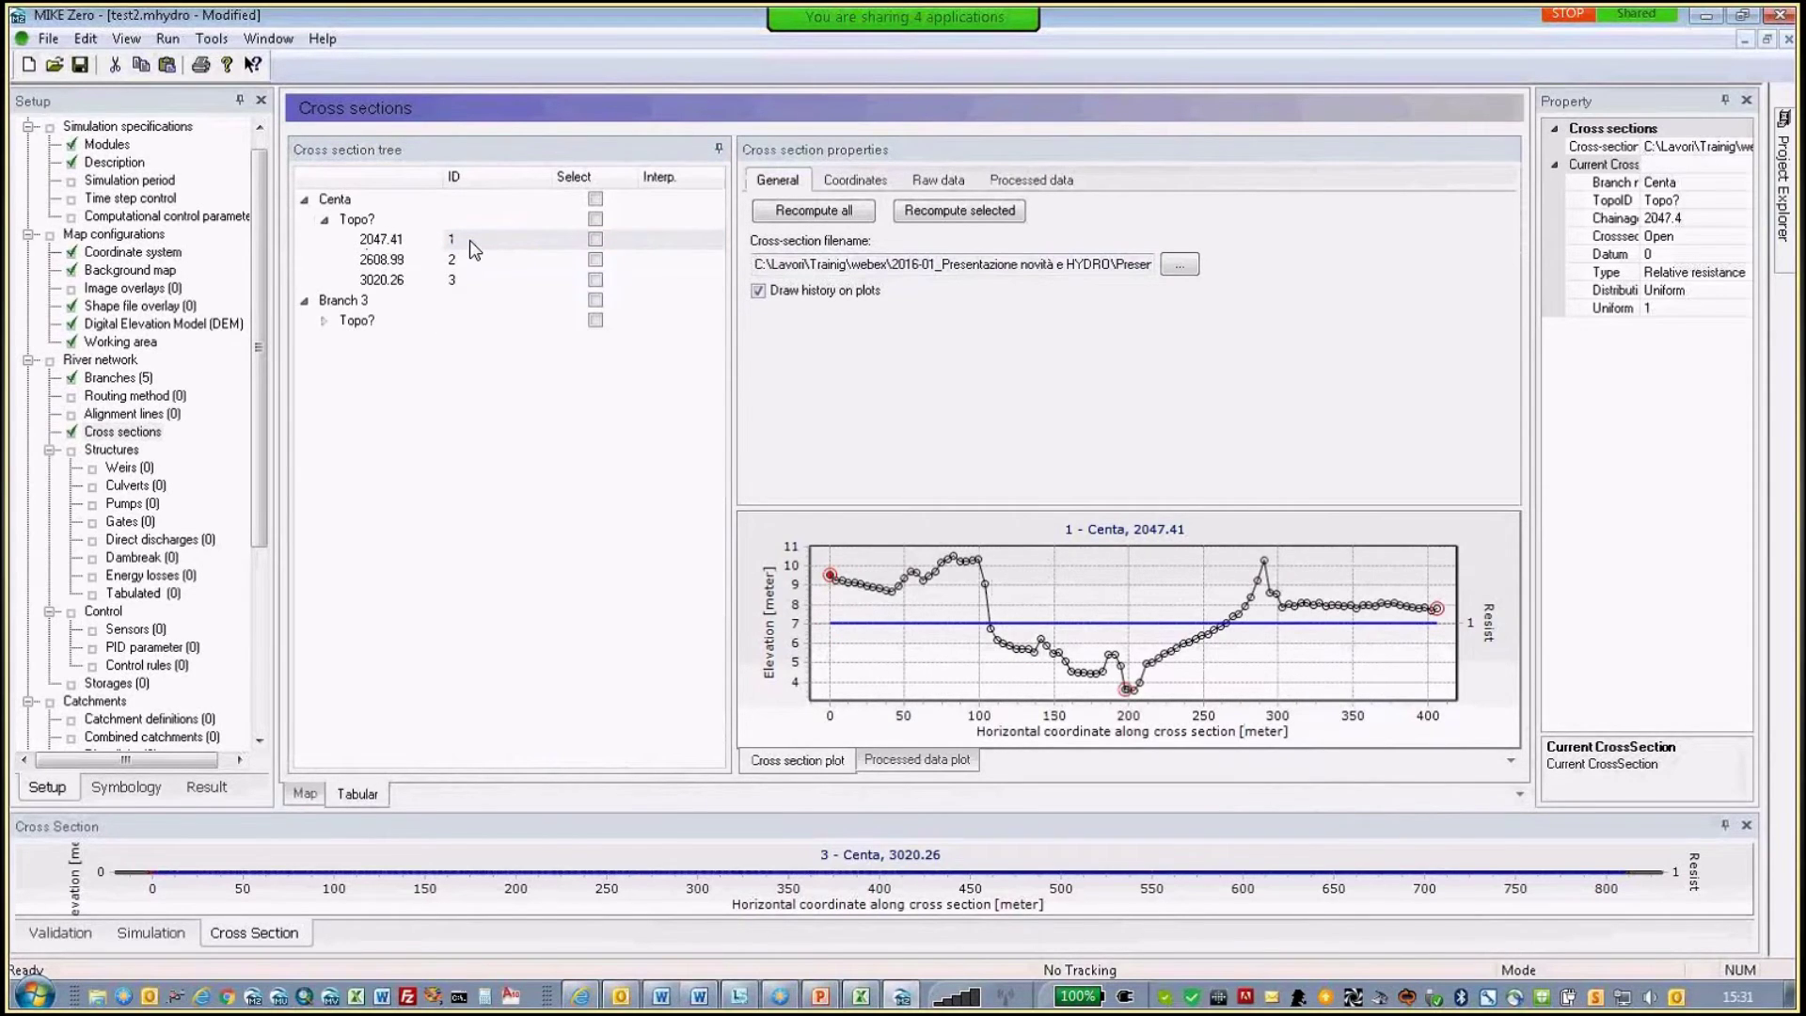
{"action": "left_click", "coordinate": [381, 279]}
- Browse the generated cross sections of Branch 3 from chainage 100 down to 1300 in the cross section plot
{"action": "left_click", "coordinate": [325, 321]}
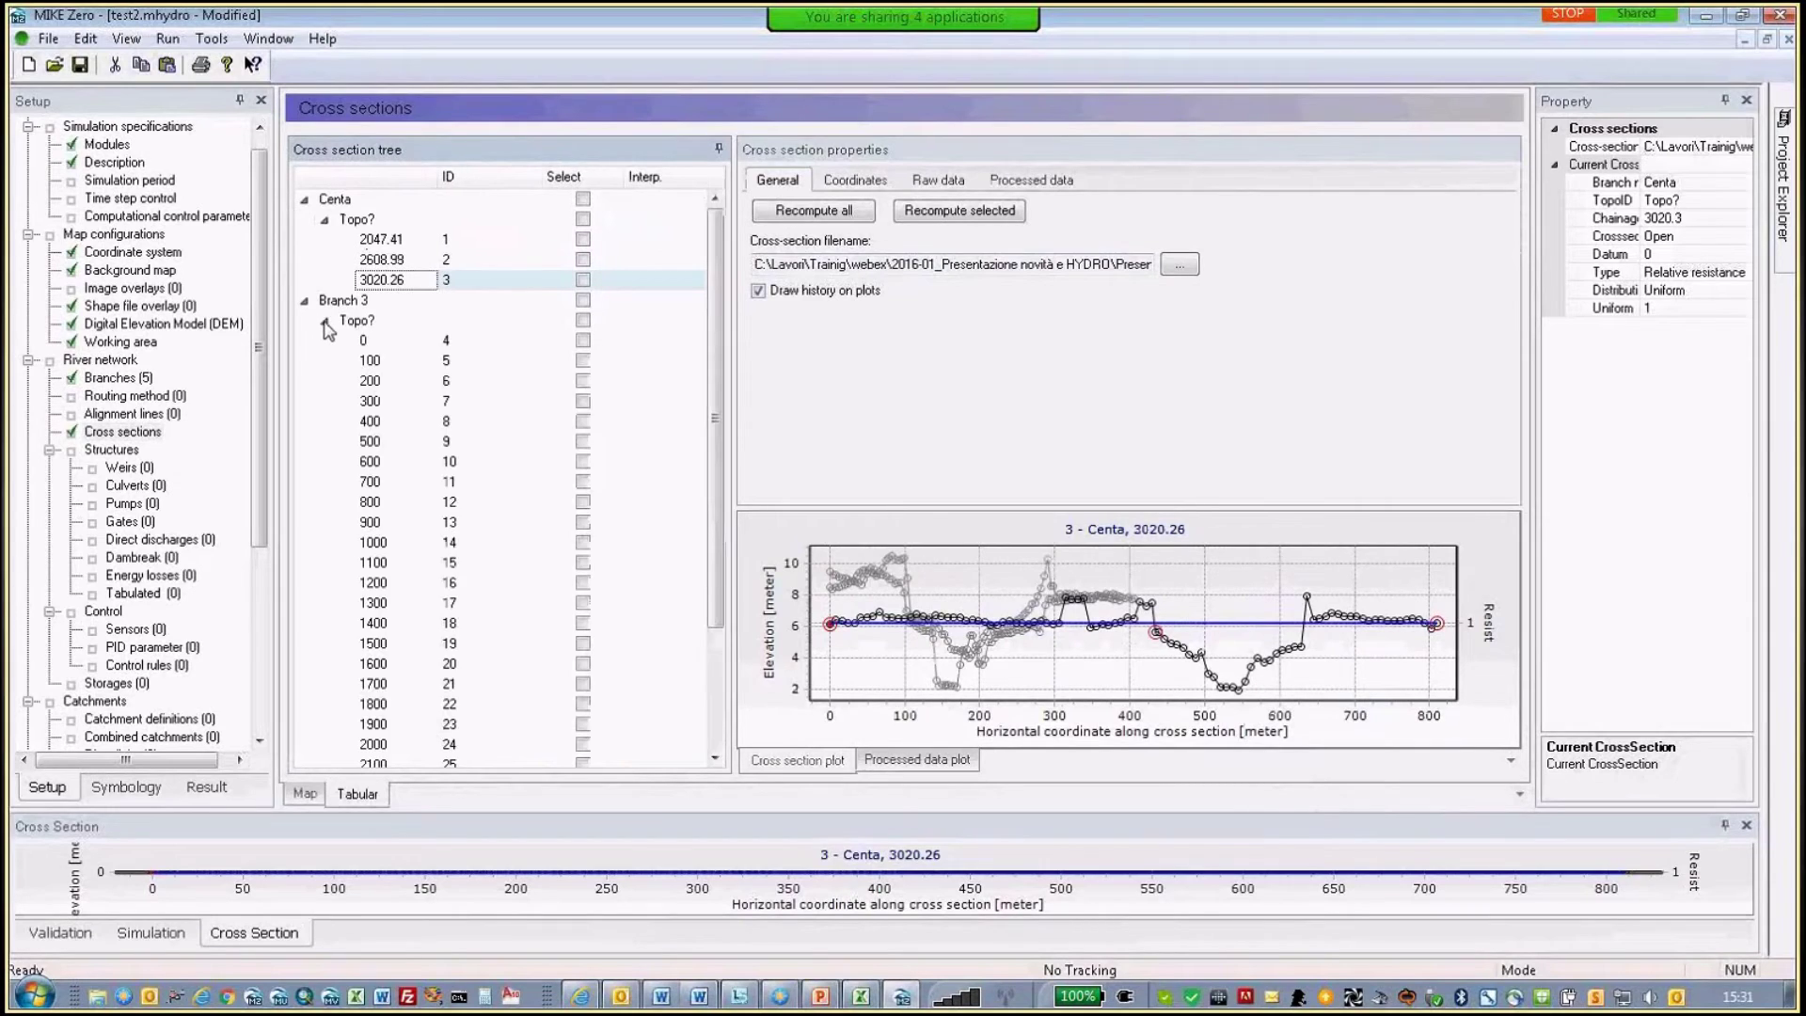
{"action": "left_click", "coordinate": [370, 360]}
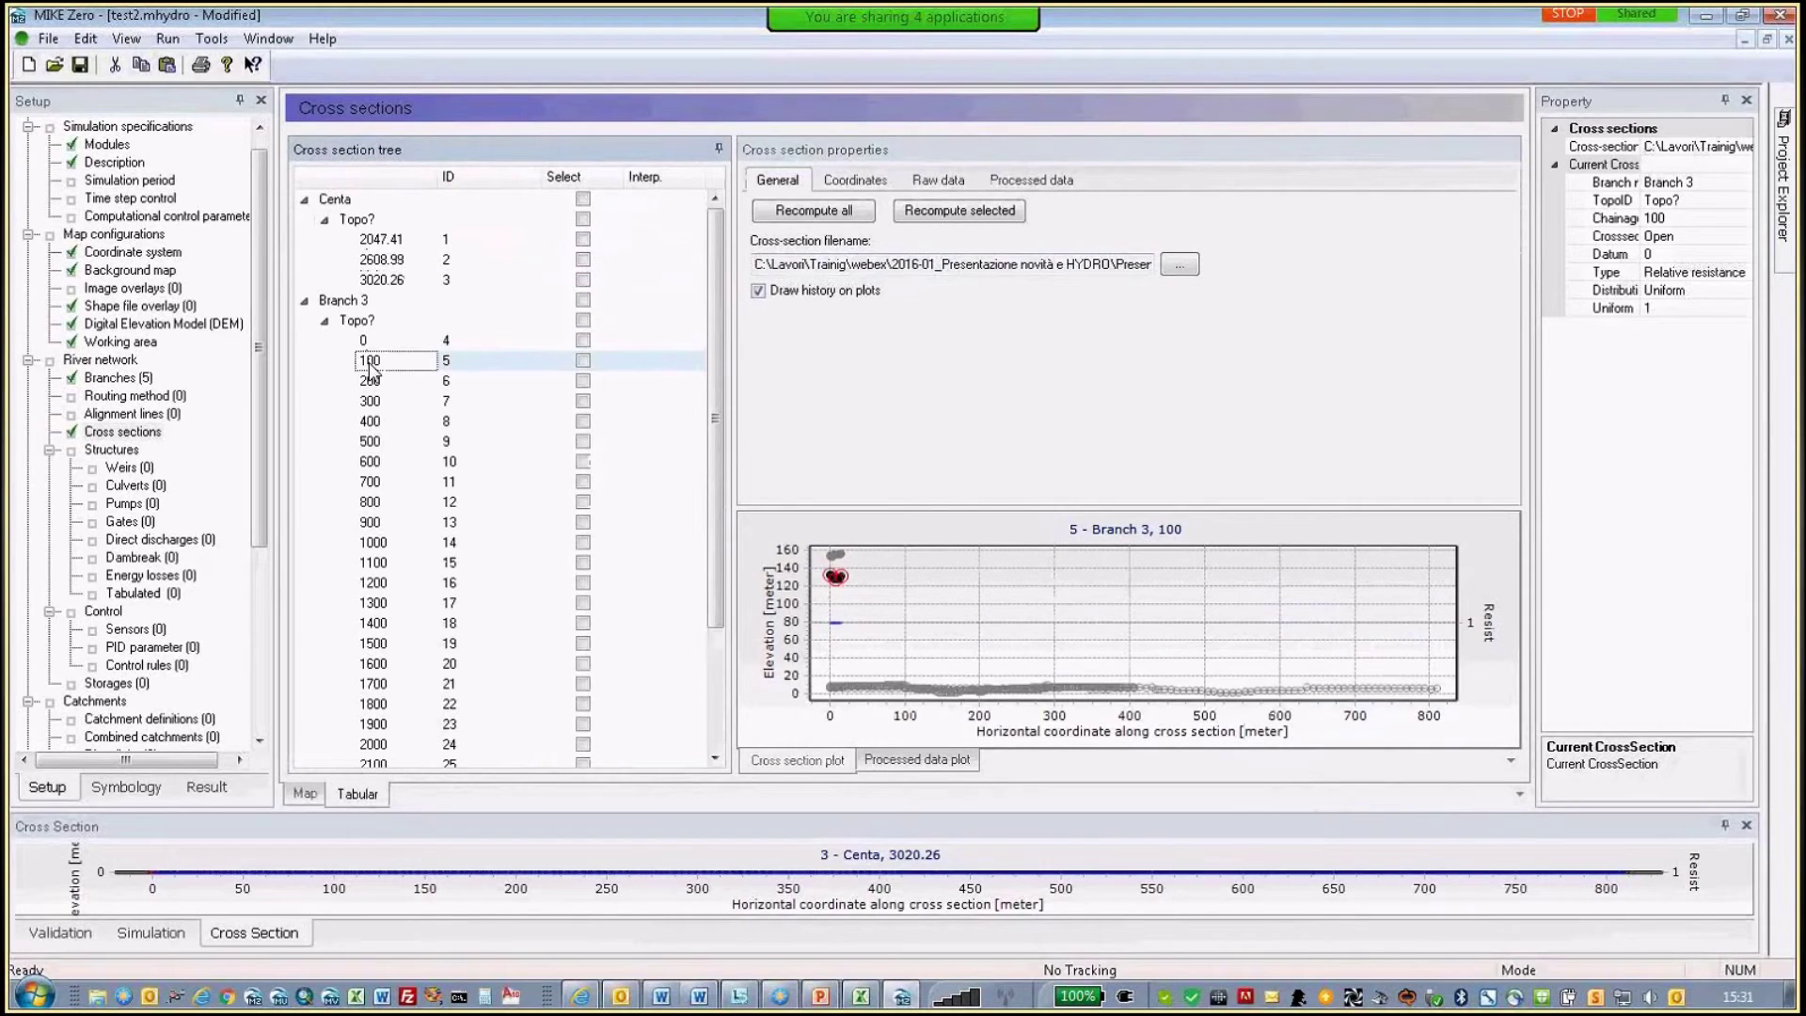
{"action": "key", "text": "Down"}
{"action": "key", "text": "Down"}
{"action": "key", "text": "Down"}
{"action": "key", "text": "Down"}
{"action": "key", "text": "Down"}
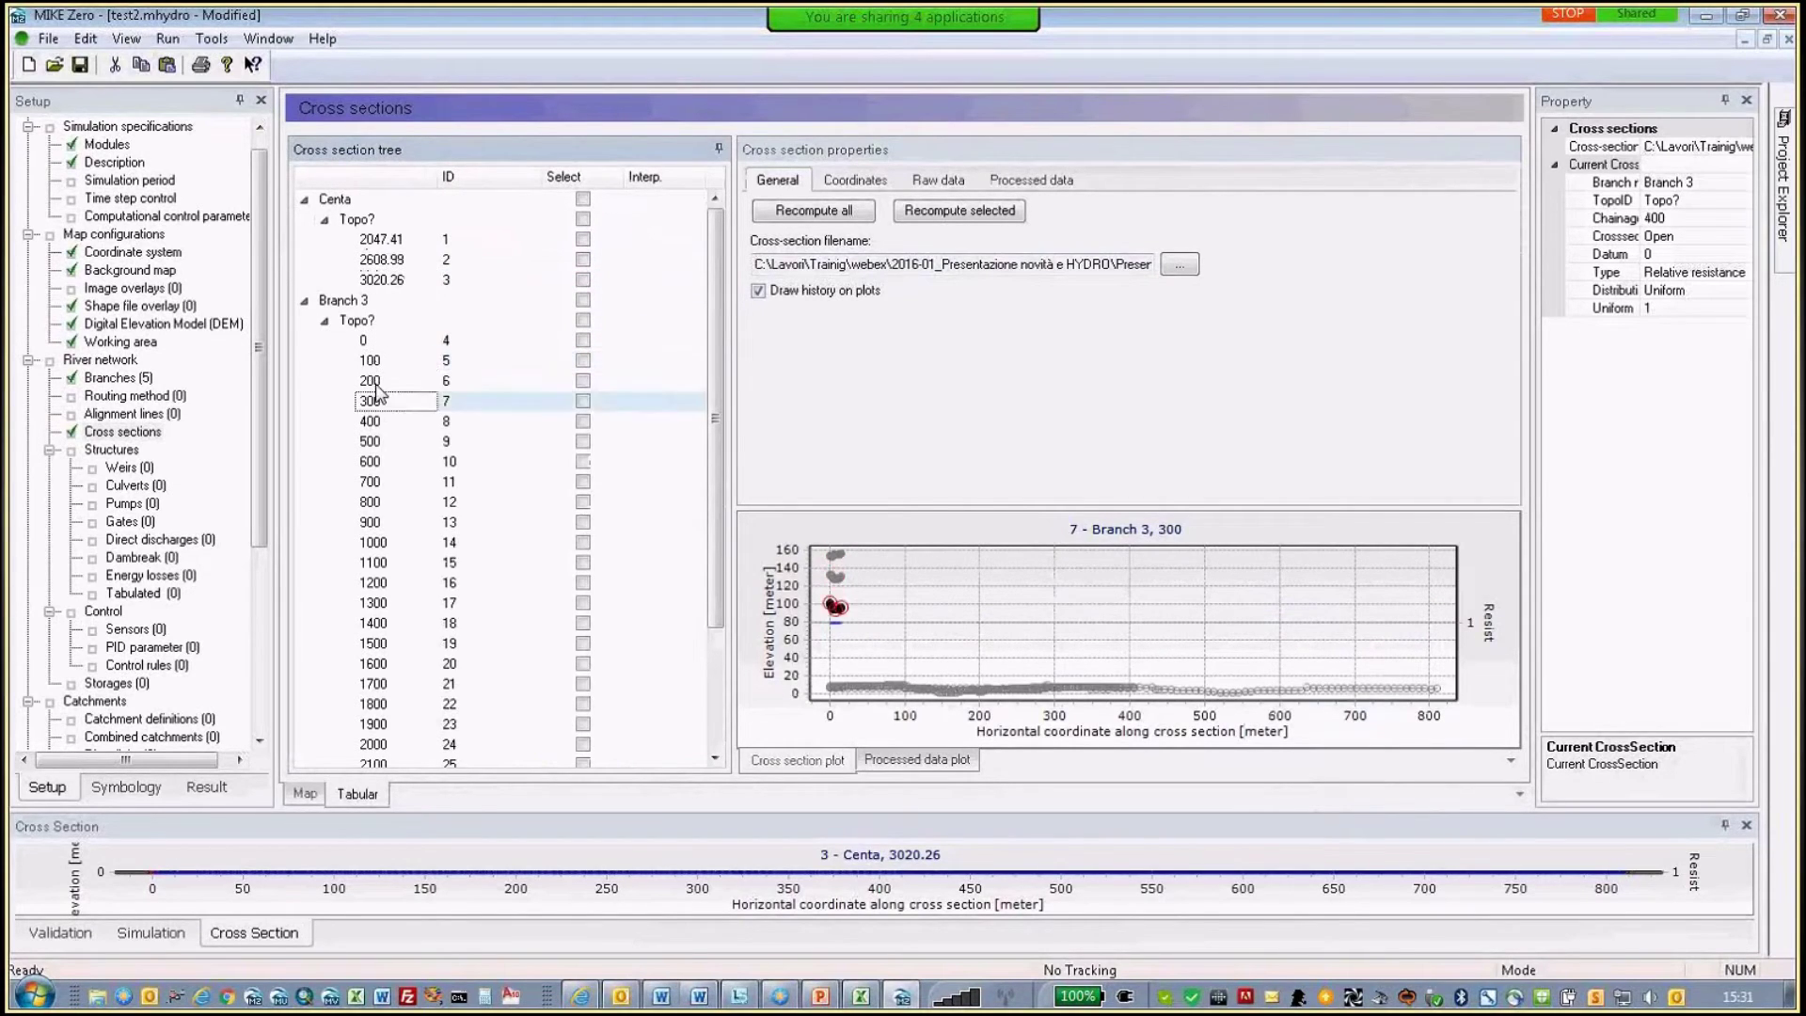
{"action": "key", "text": "Down"}
{"action": "key", "text": "Down"}
{"action": "key", "text": "Down"}
{"action": "key", "text": "Down"}
{"action": "key", "text": "Down"}
{"action": "key", "text": "Down"}
{"action": "key", "text": "Down"}
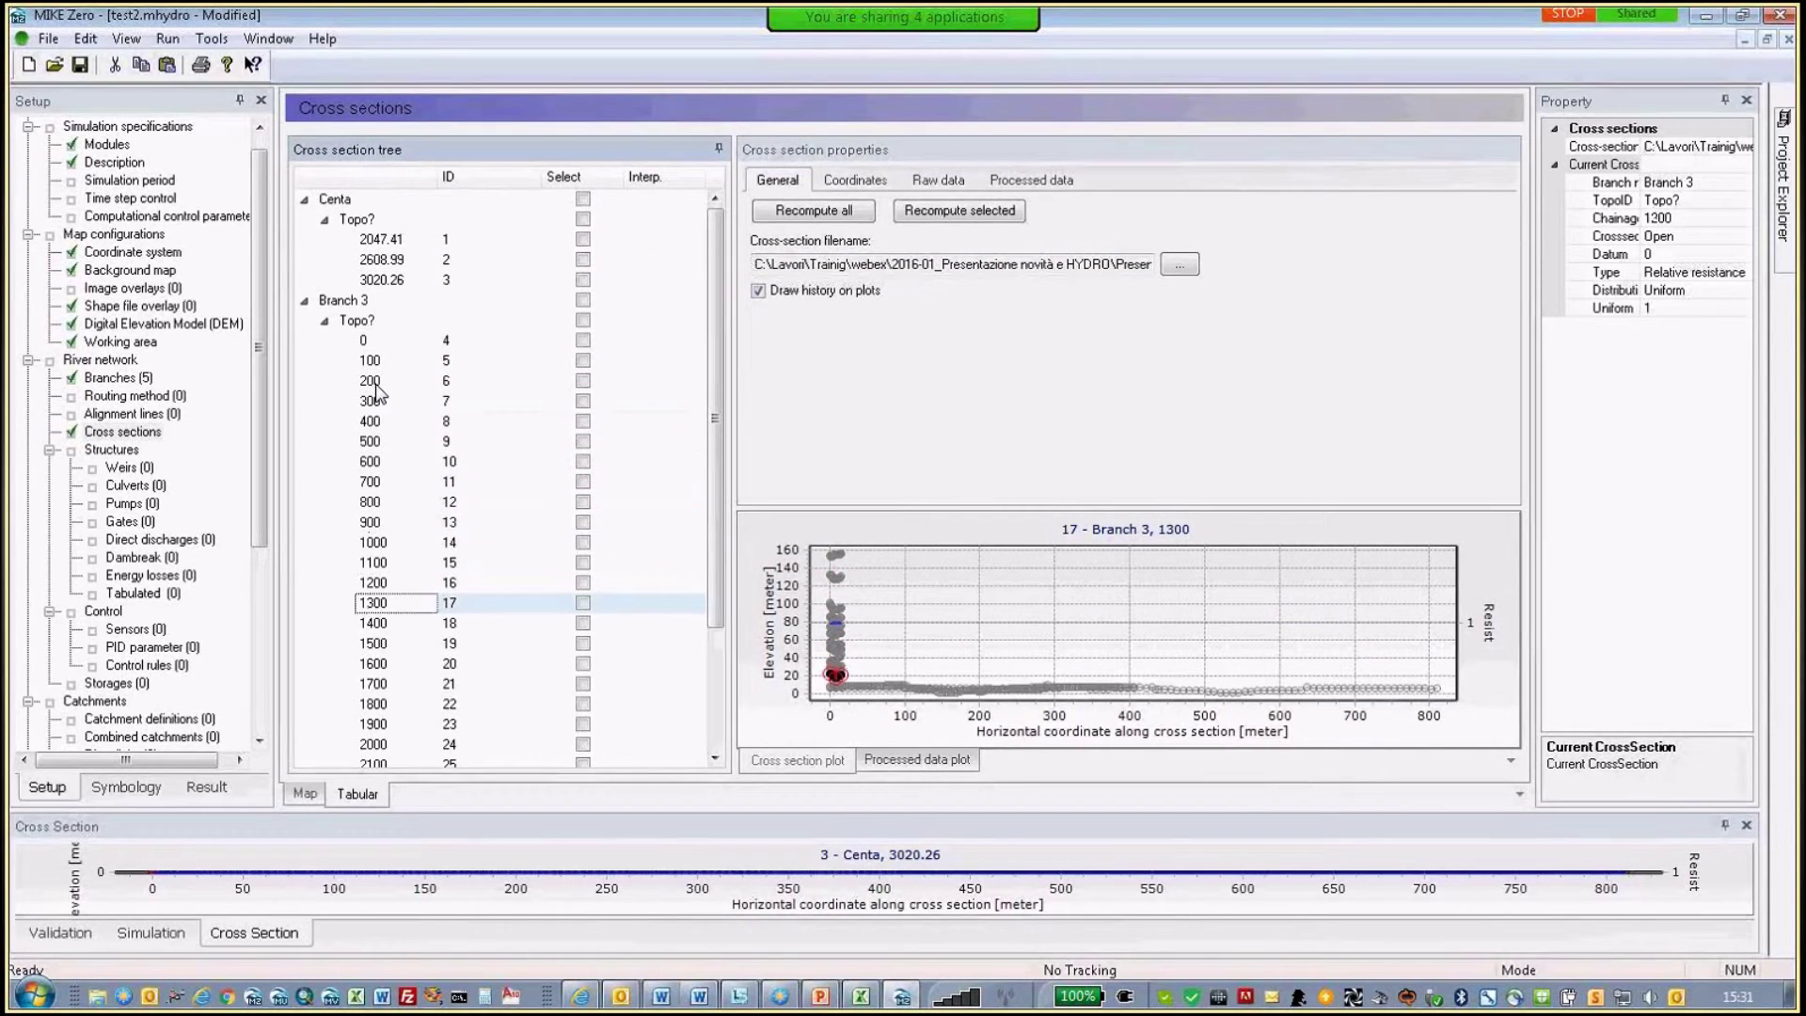
- Show only the Branch 3 cross section at chainage 1300 at full extent in the plot and view its raw data
{"action": "right_click", "coordinate": [972, 652]}
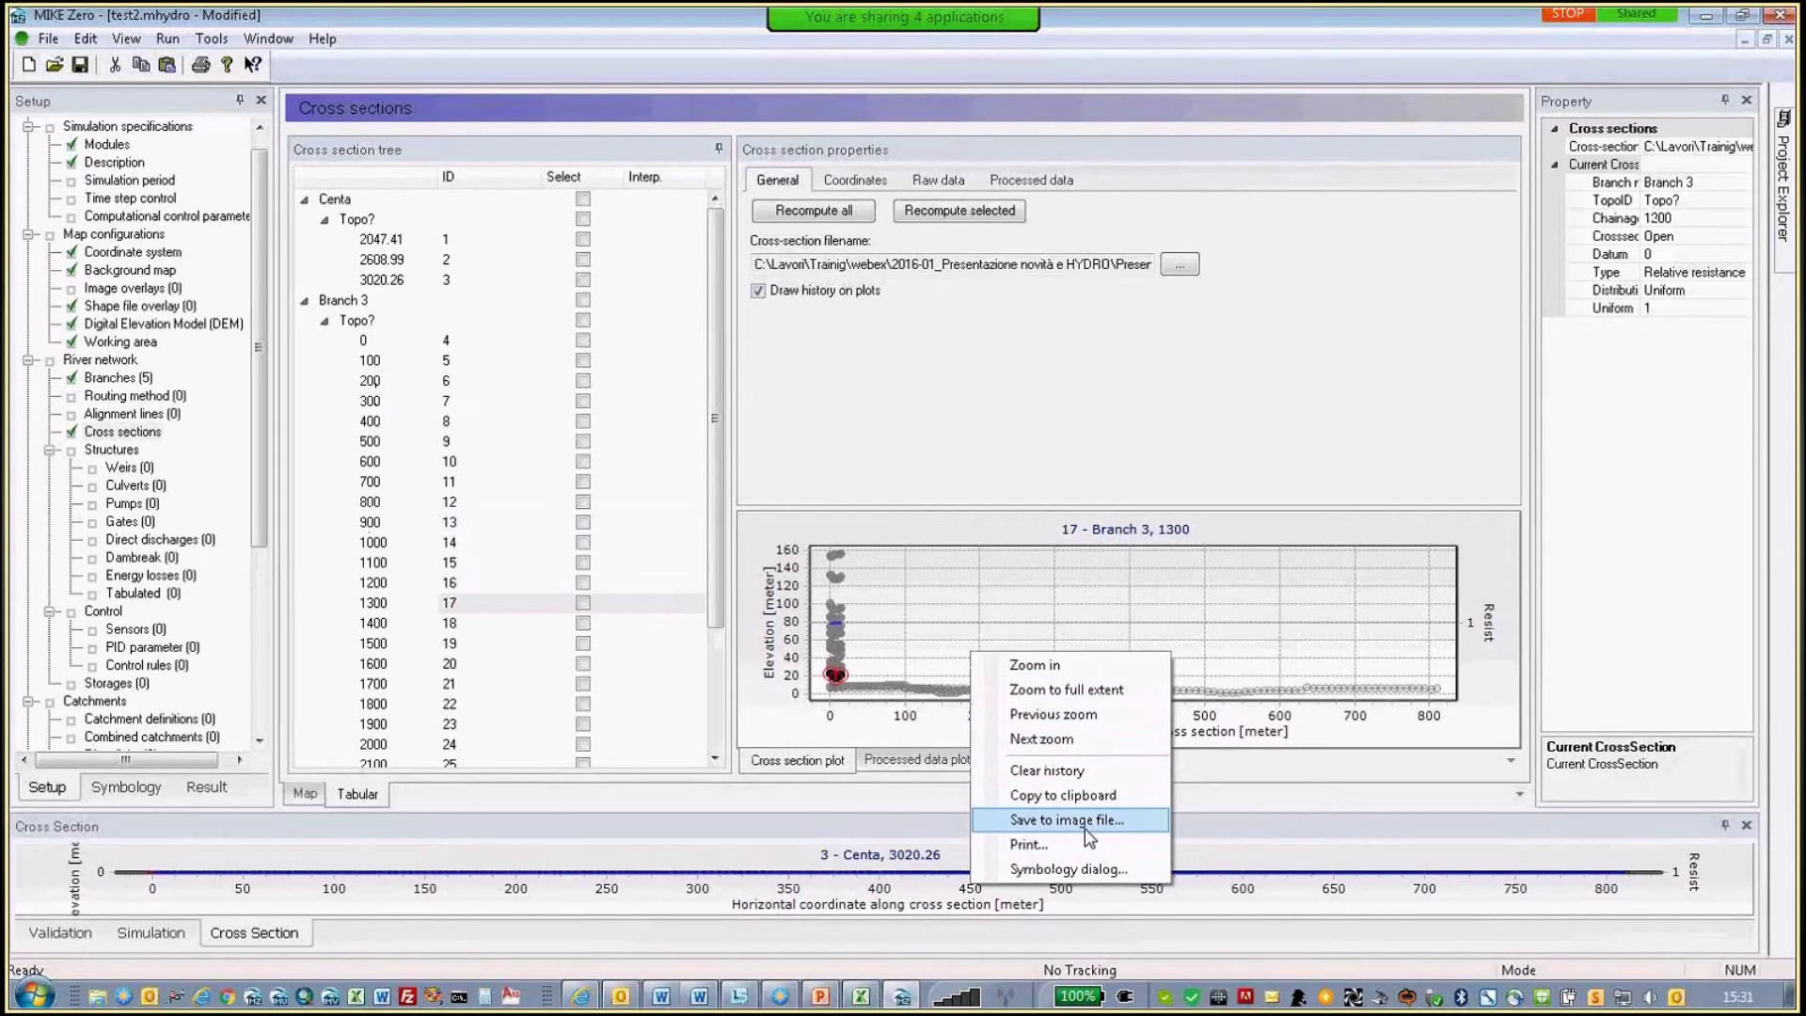
{"action": "left_click", "coordinate": [1066, 690]}
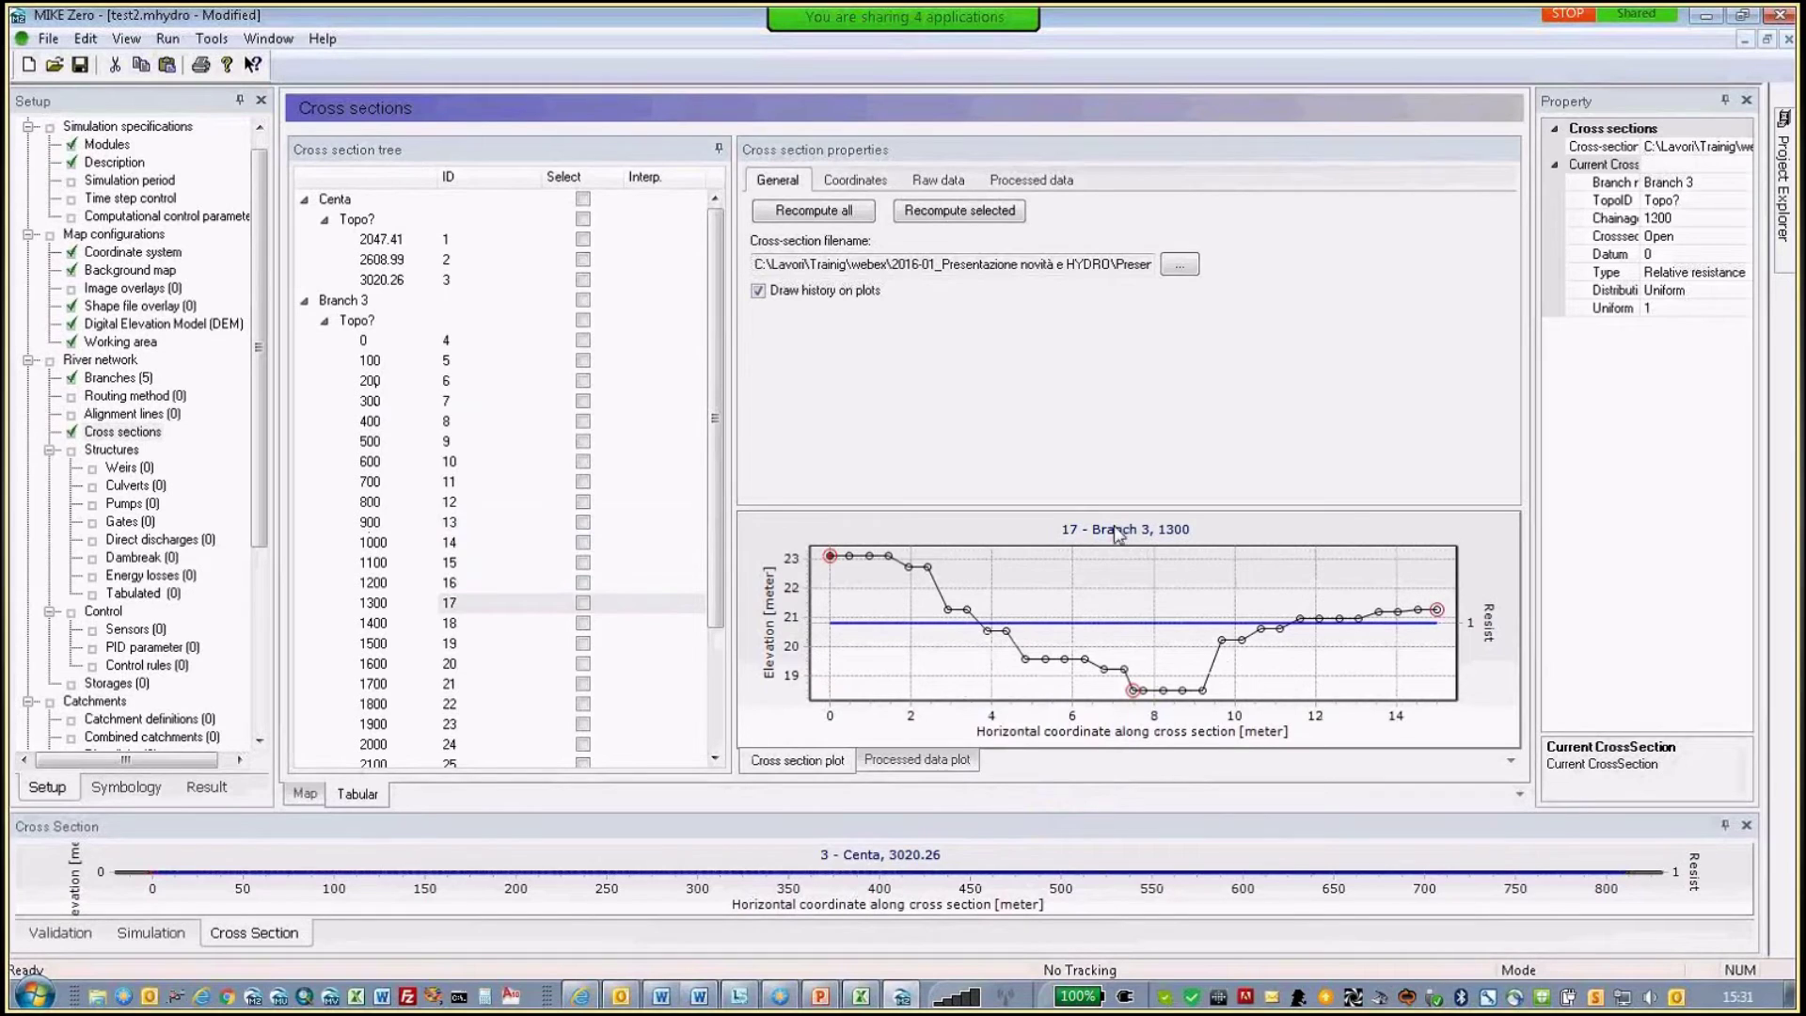
{"action": "left_click", "coordinate": [956, 181]}
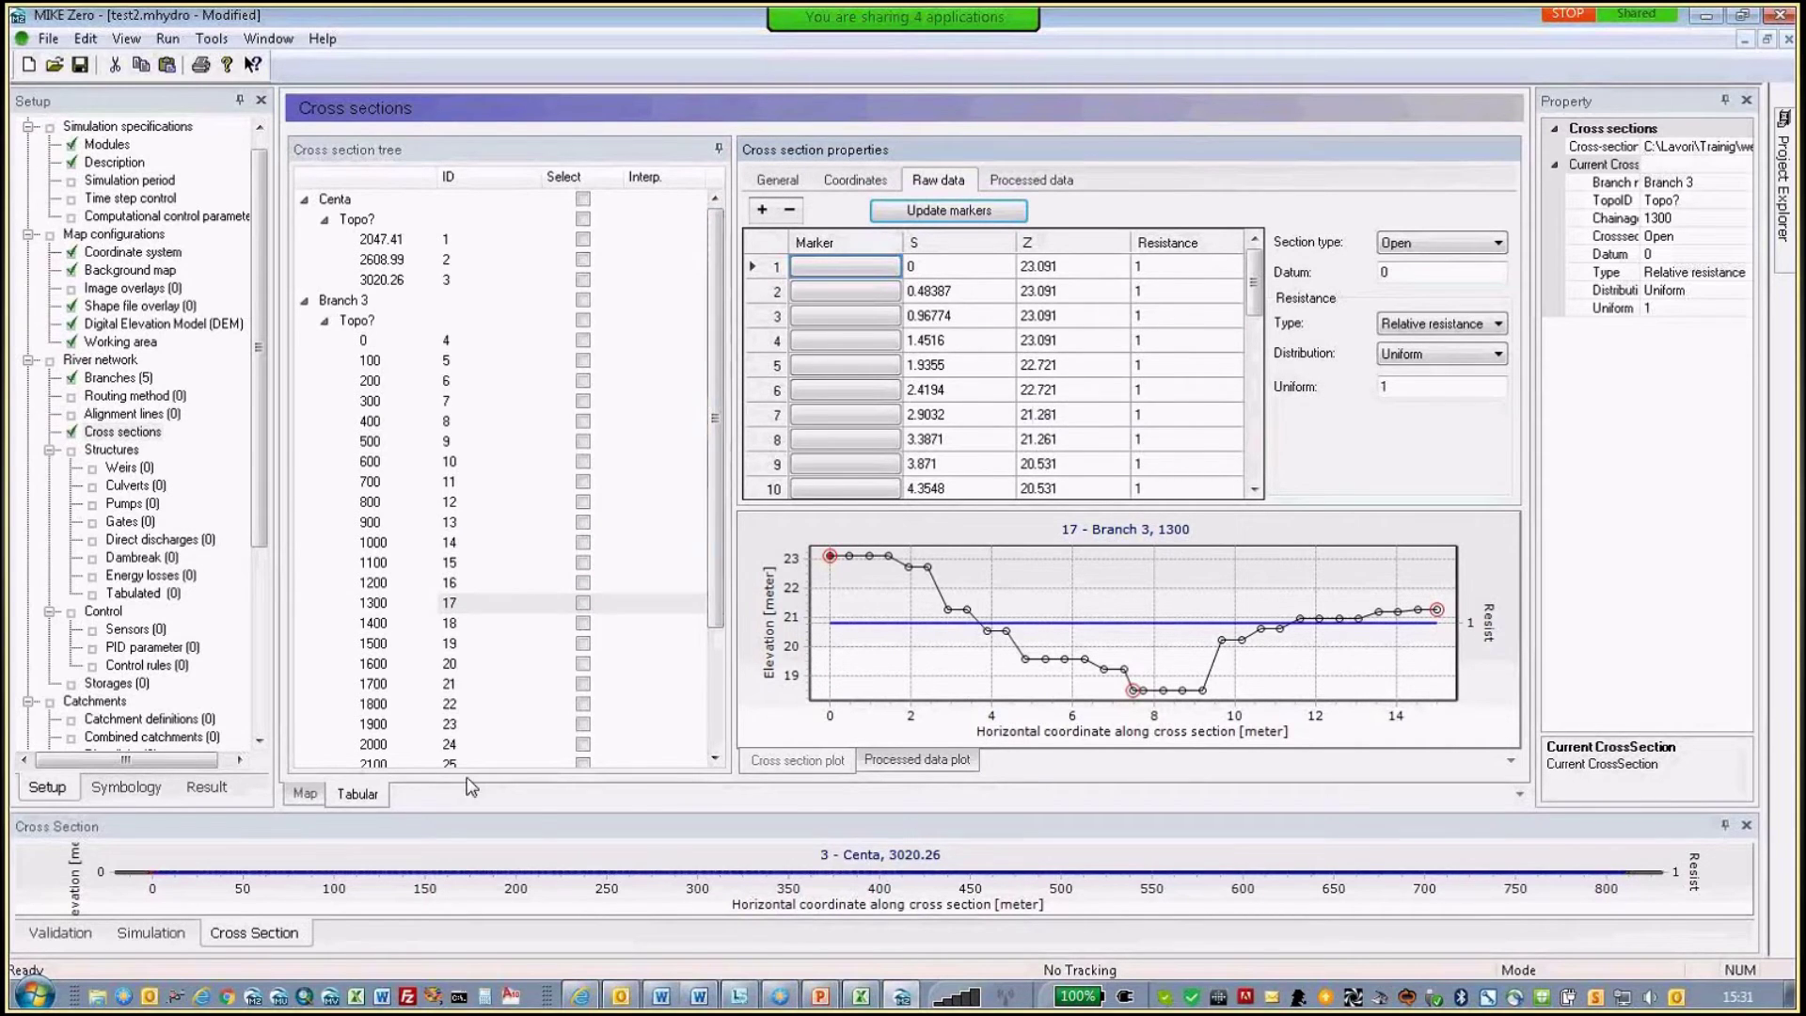
- Return to the map view and save the setup
{"action": "left_click", "coordinate": [306, 793]}
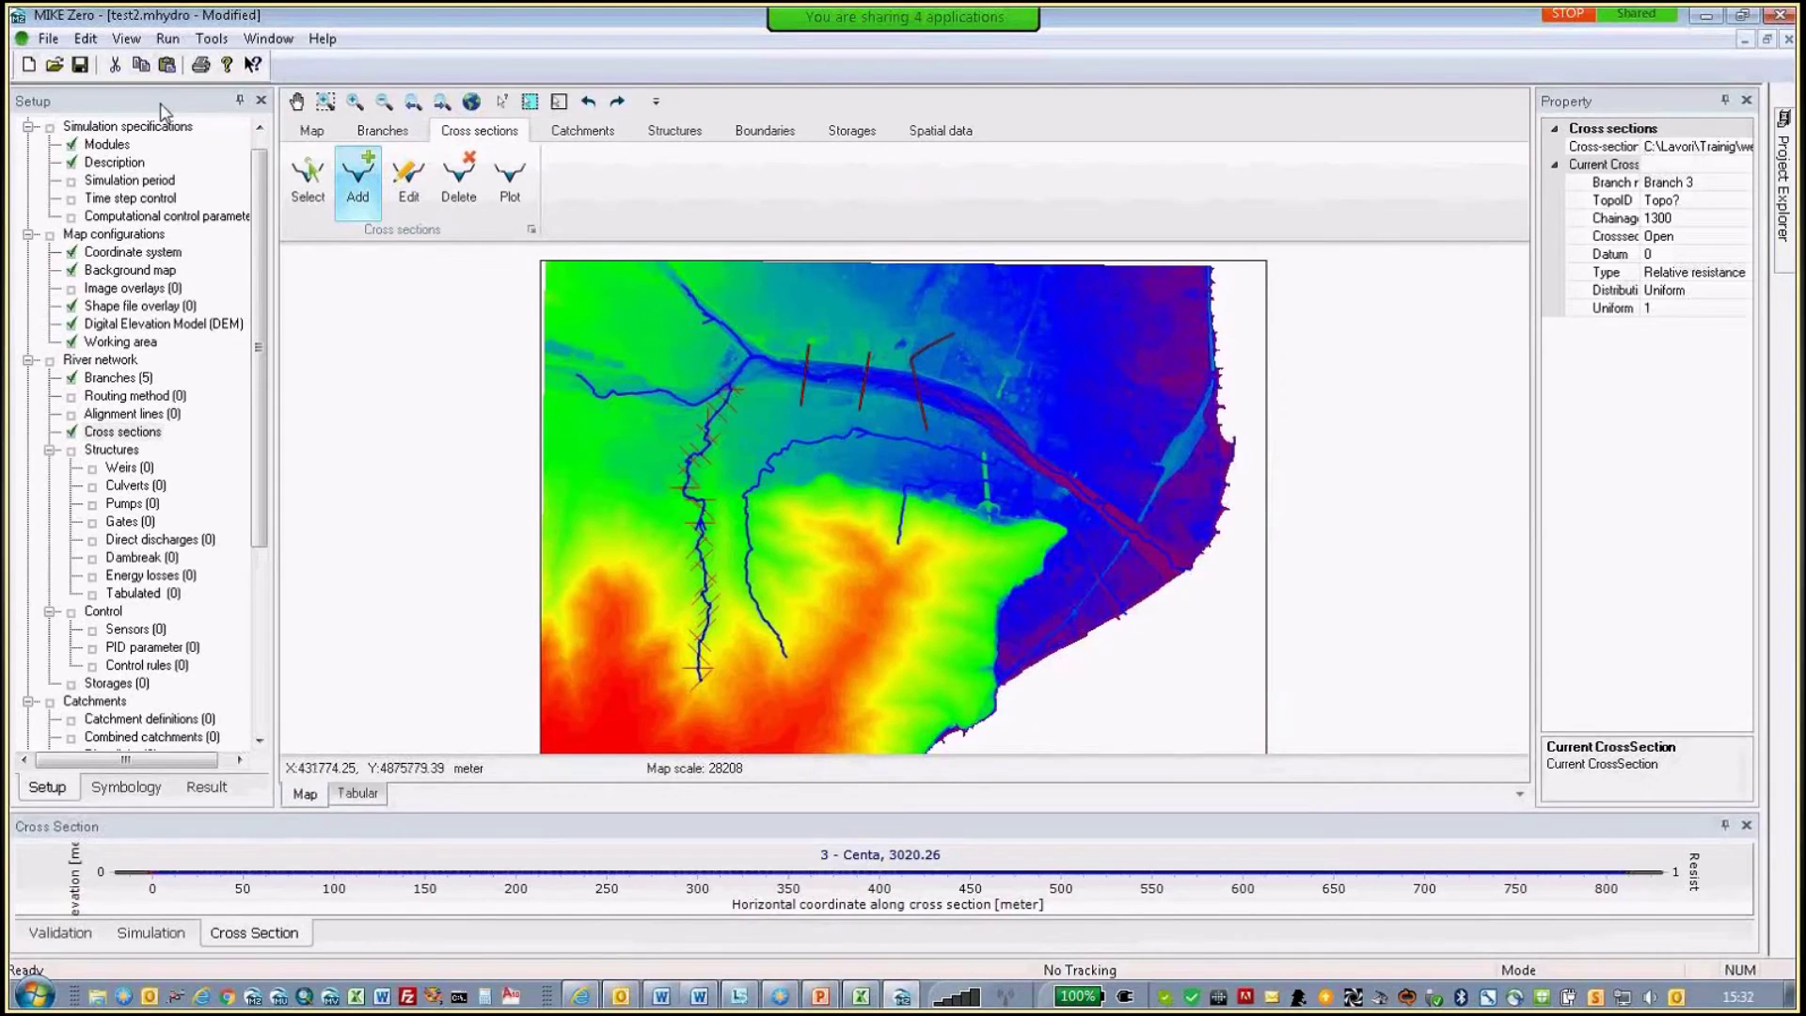
{"action": "key", "text": "ctrl+o"}
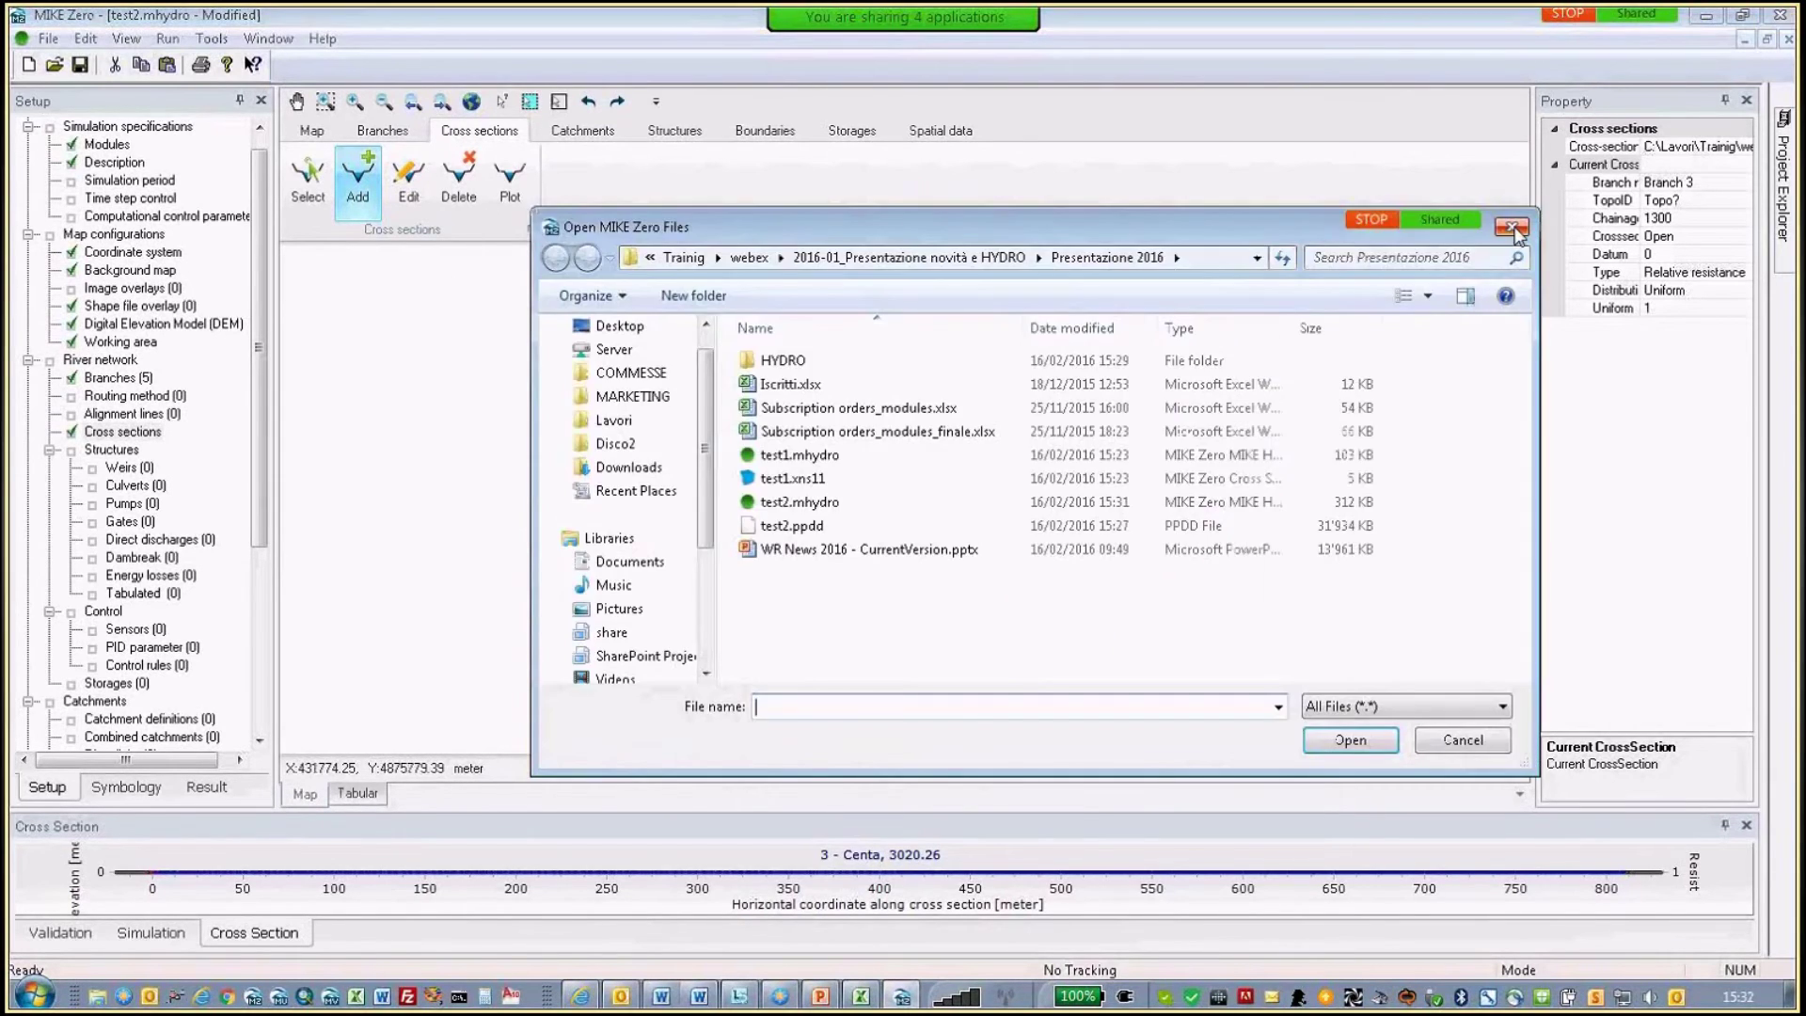
{"action": "left_click", "coordinate": [1513, 227]}
{"action": "left_click", "coordinate": [80, 66]}
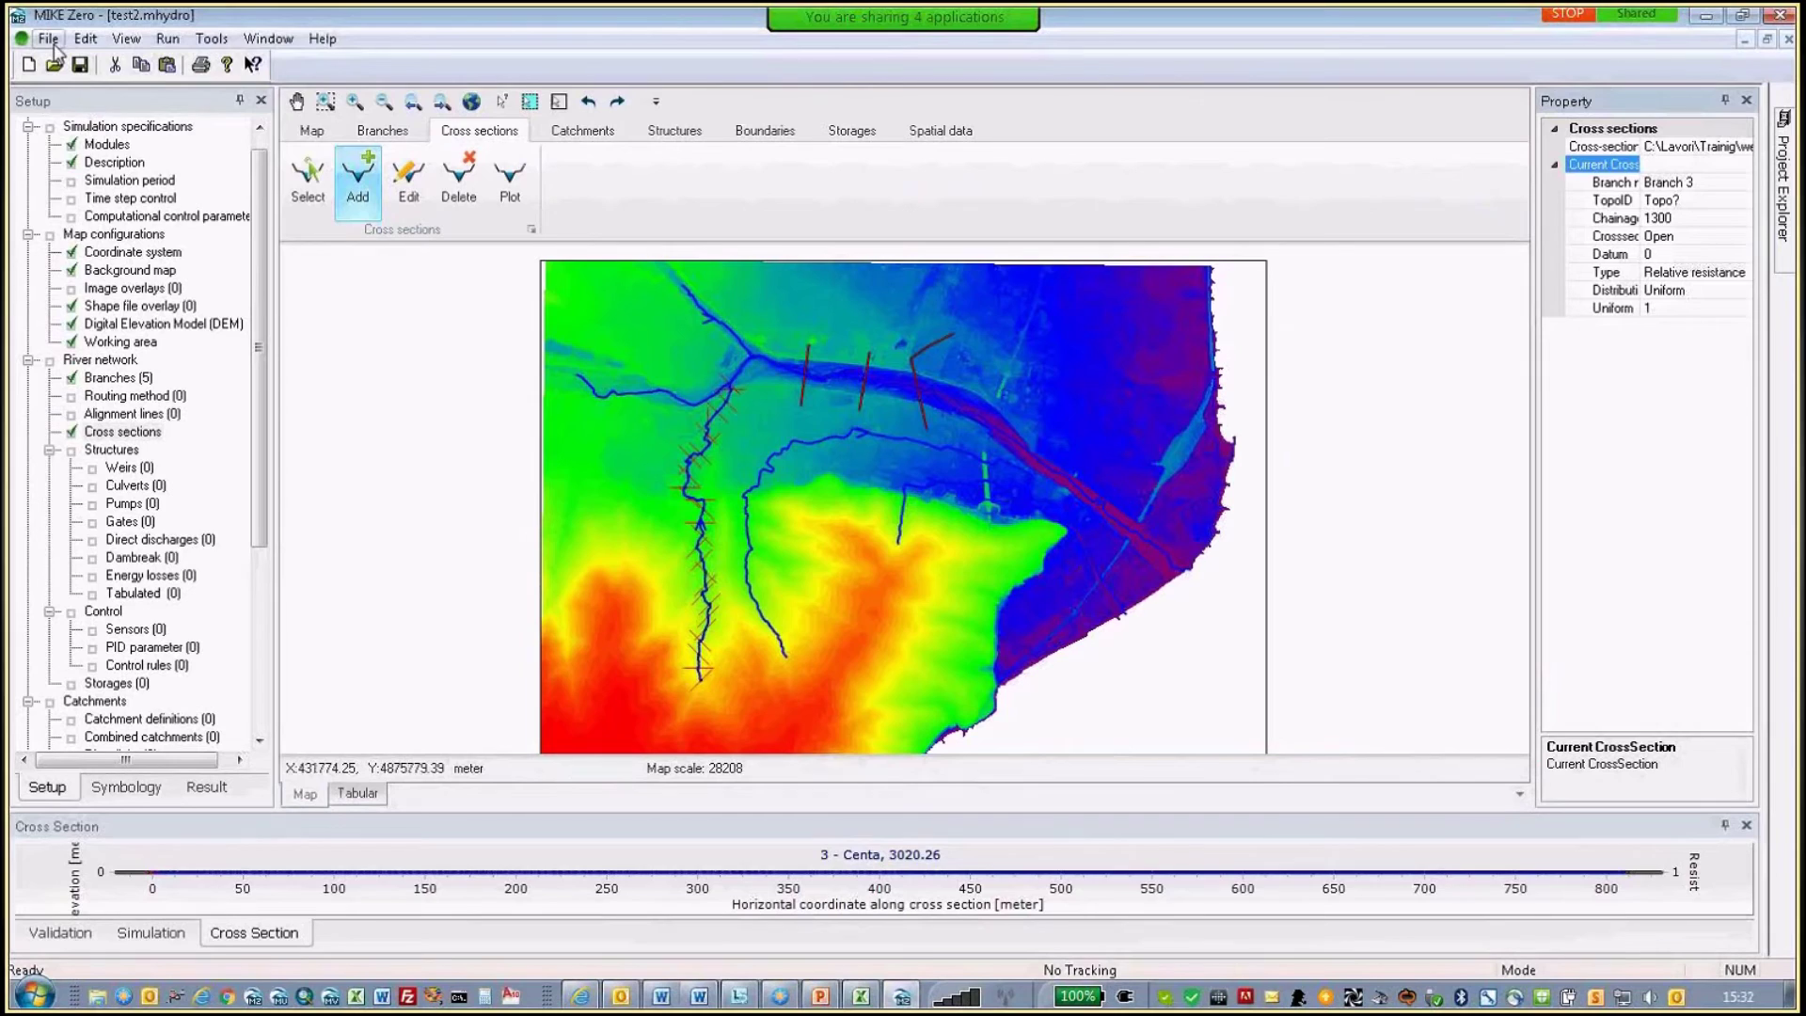
- Examine the shapefile export options, marking branches, catchments, cross sections and structures, and close the dialog without exporting
{"action": "left_click", "coordinate": [49, 39]}
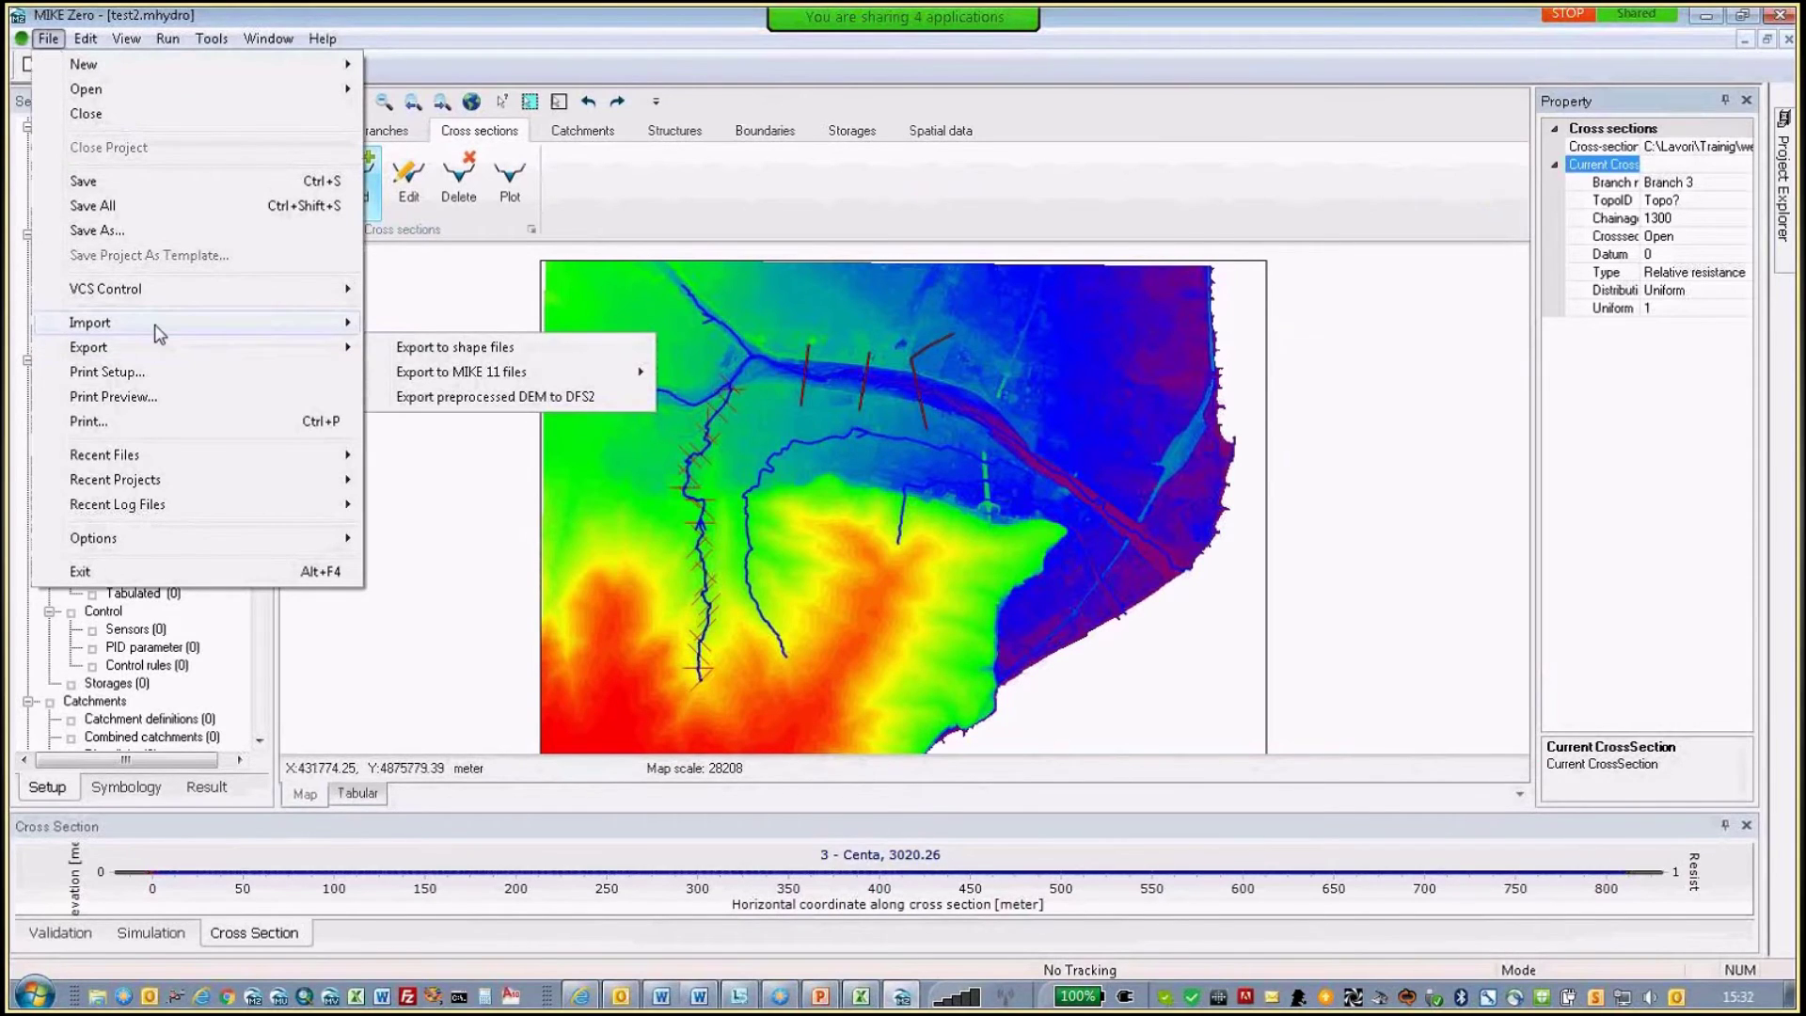
{"action": "left_click", "coordinate": [470, 347]}
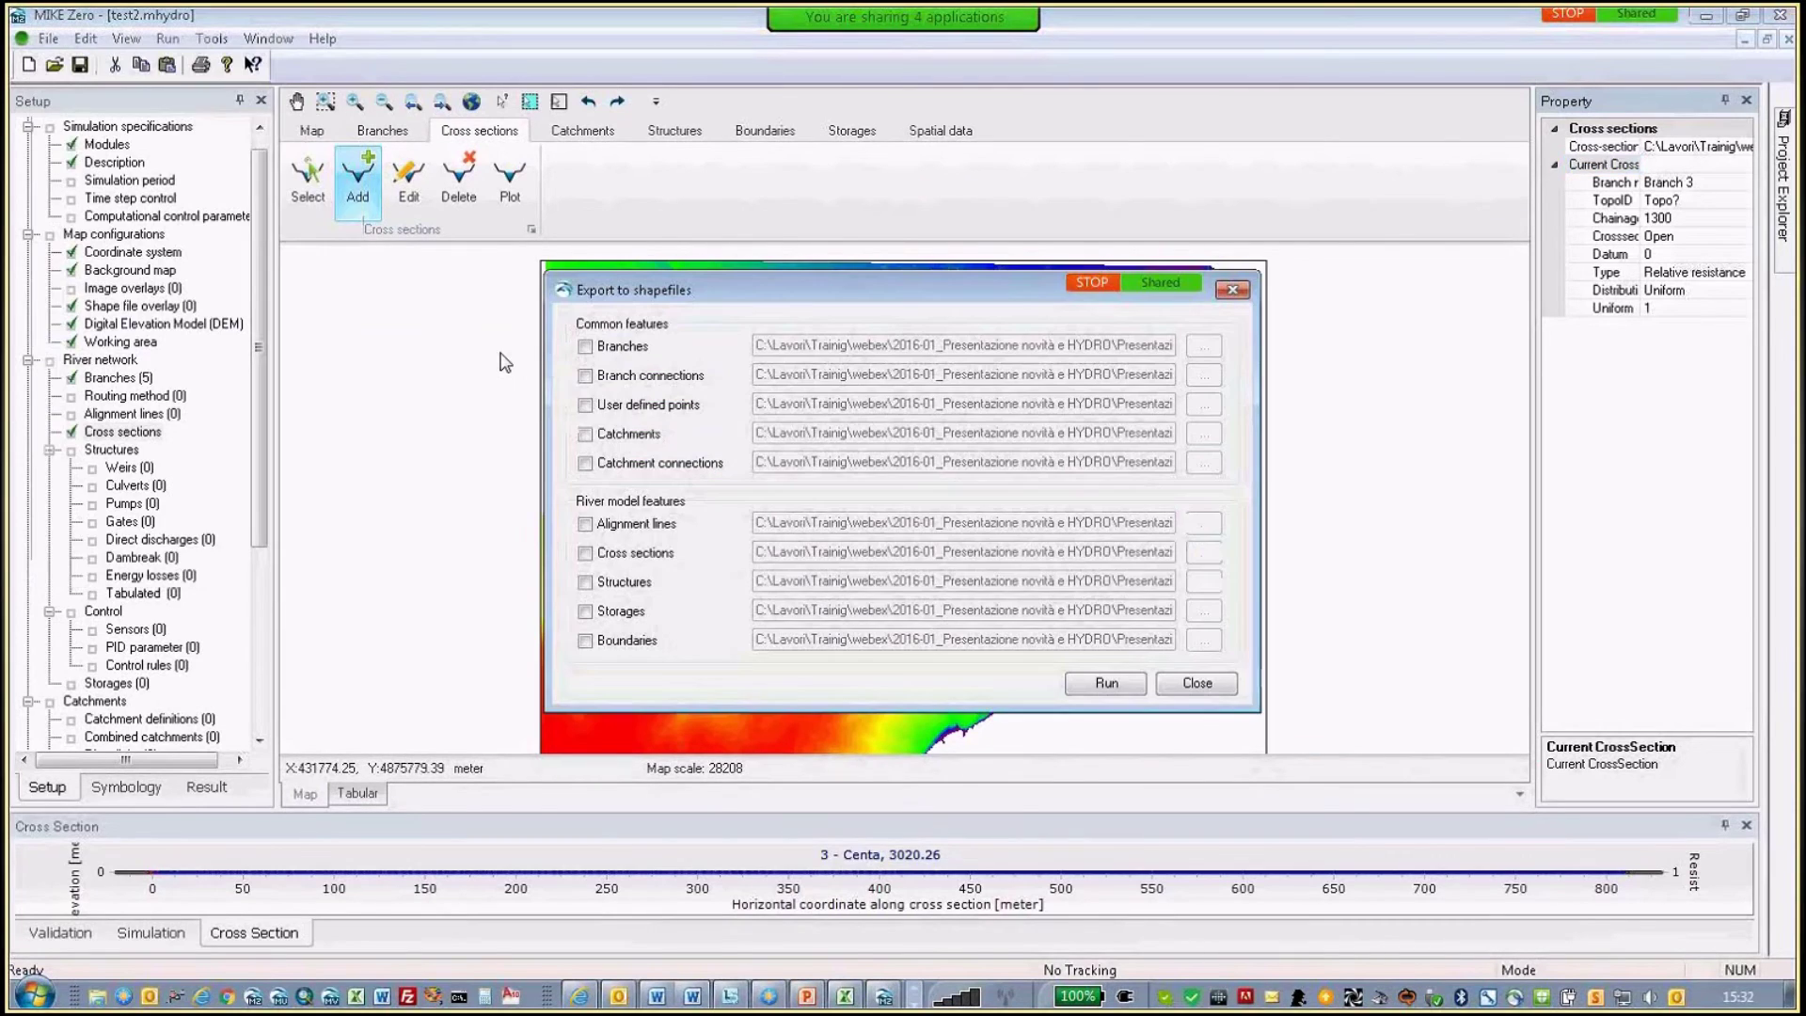
{"action": "left_click", "coordinate": [586, 348]}
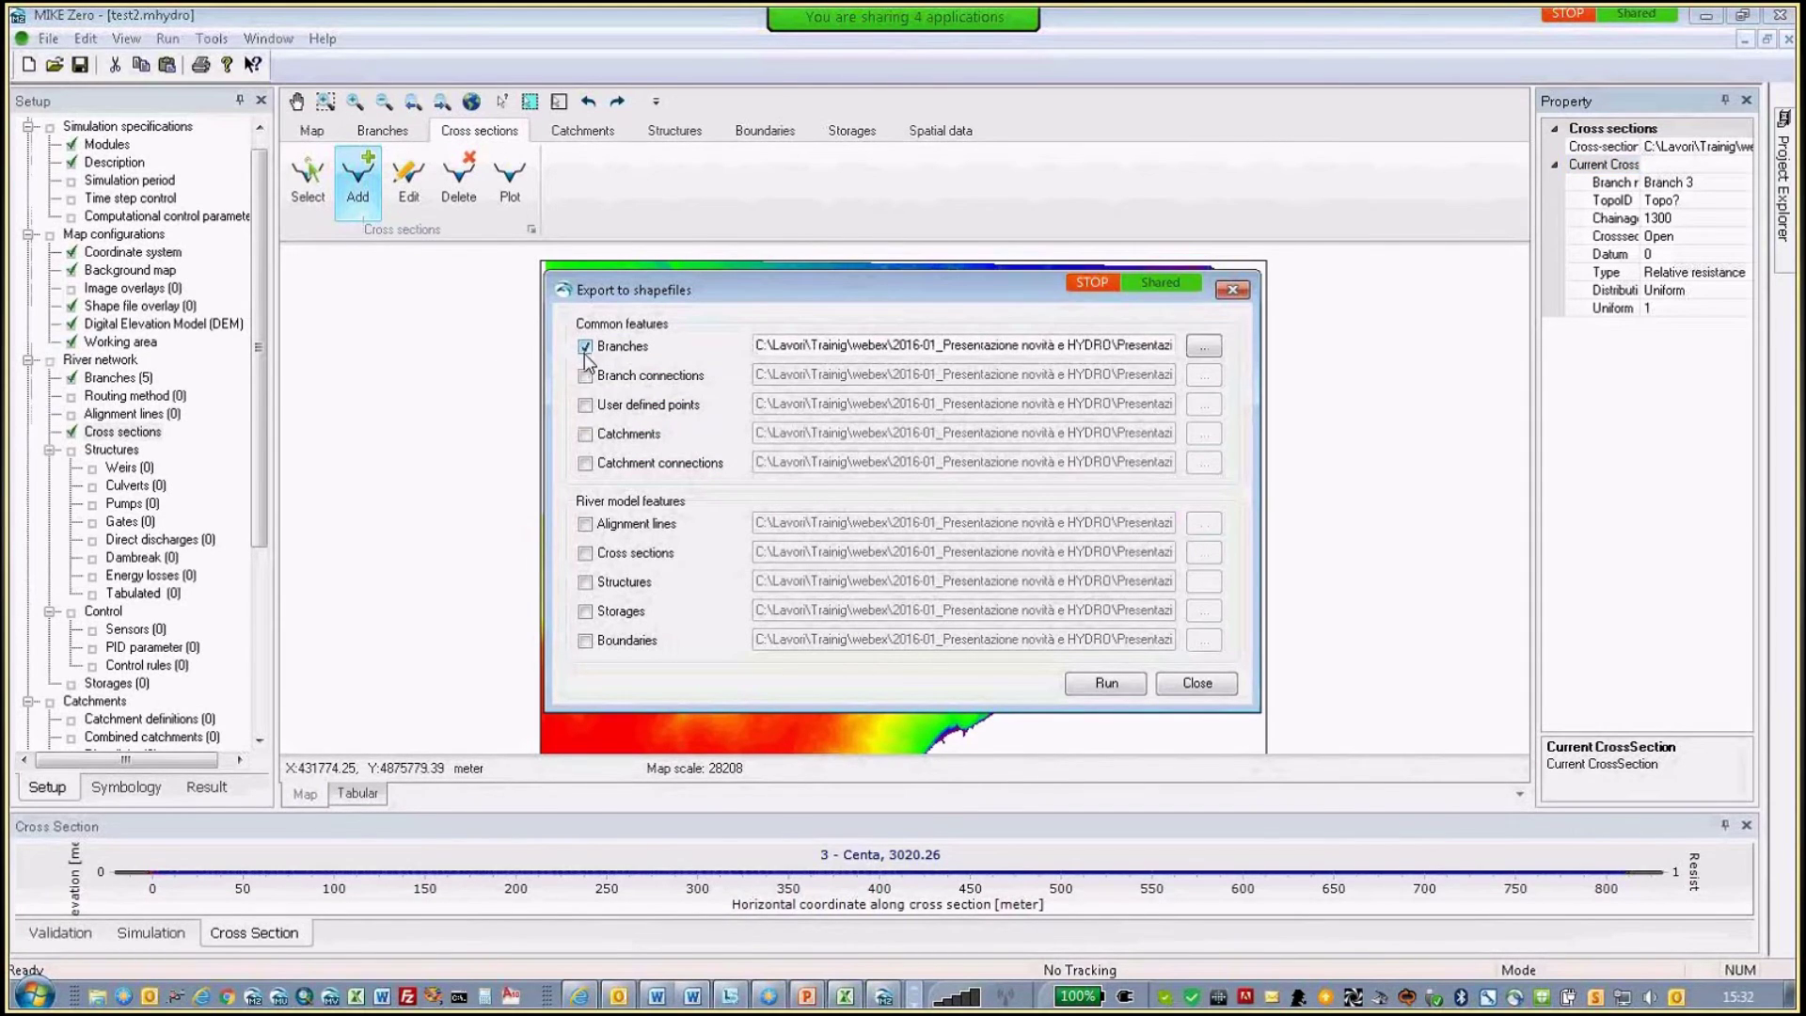
{"action": "left_click", "coordinate": [585, 435]}
{"action": "left_click", "coordinate": [585, 553]}
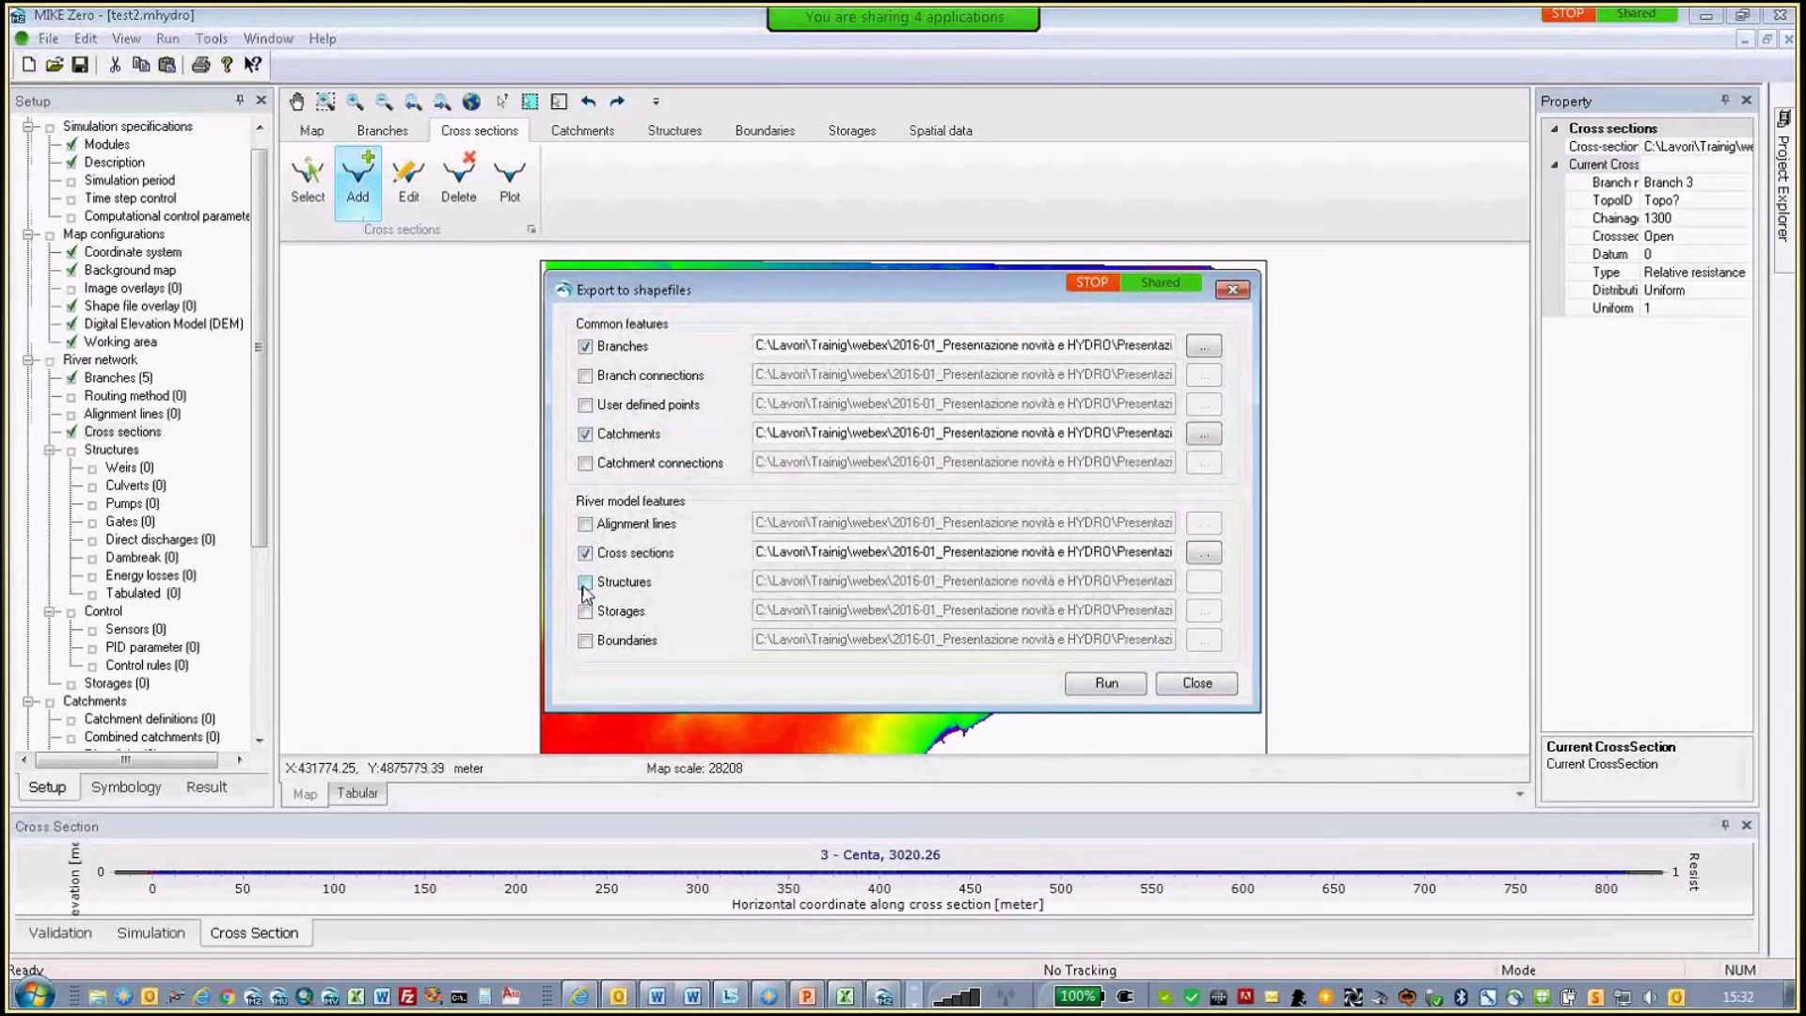
{"action": "left_click", "coordinate": [586, 582]}
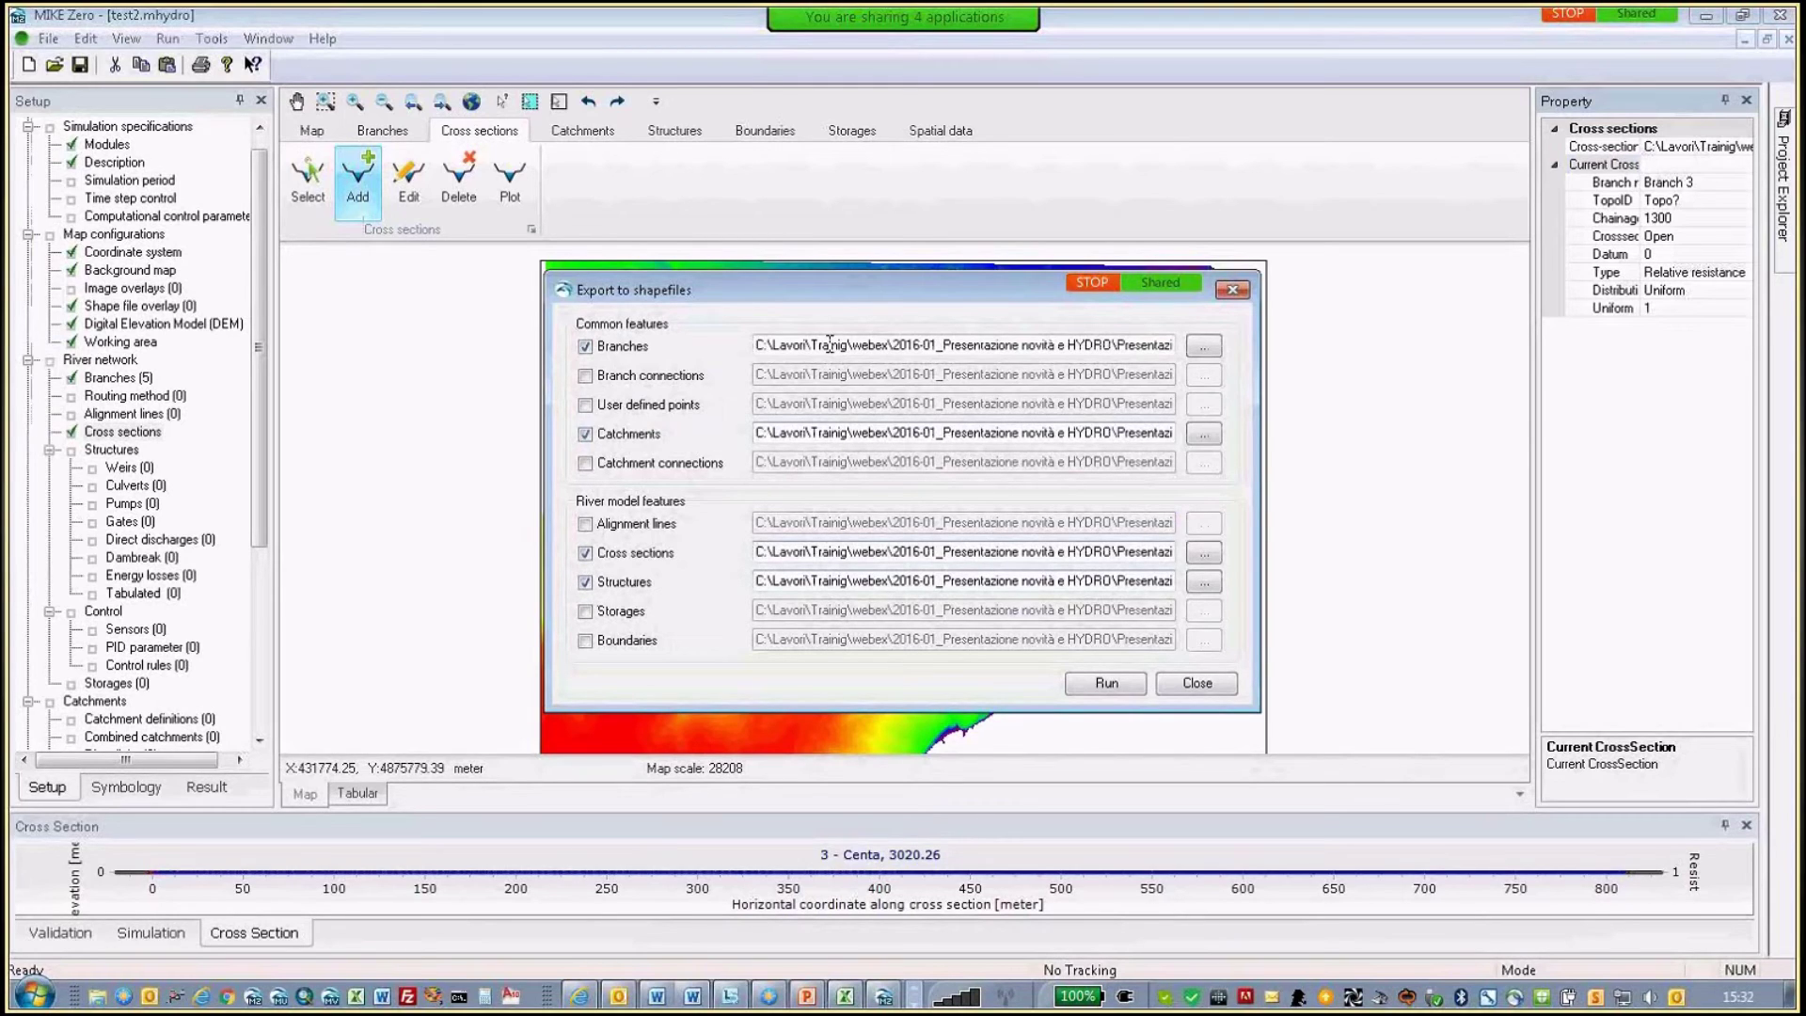
{"action": "left_click", "coordinate": [1200, 686]}
- Examine the available MIKE 11 export file types and the shape file, MIKE 11 and ISIS import options
{"action": "left_click", "coordinate": [48, 39]}
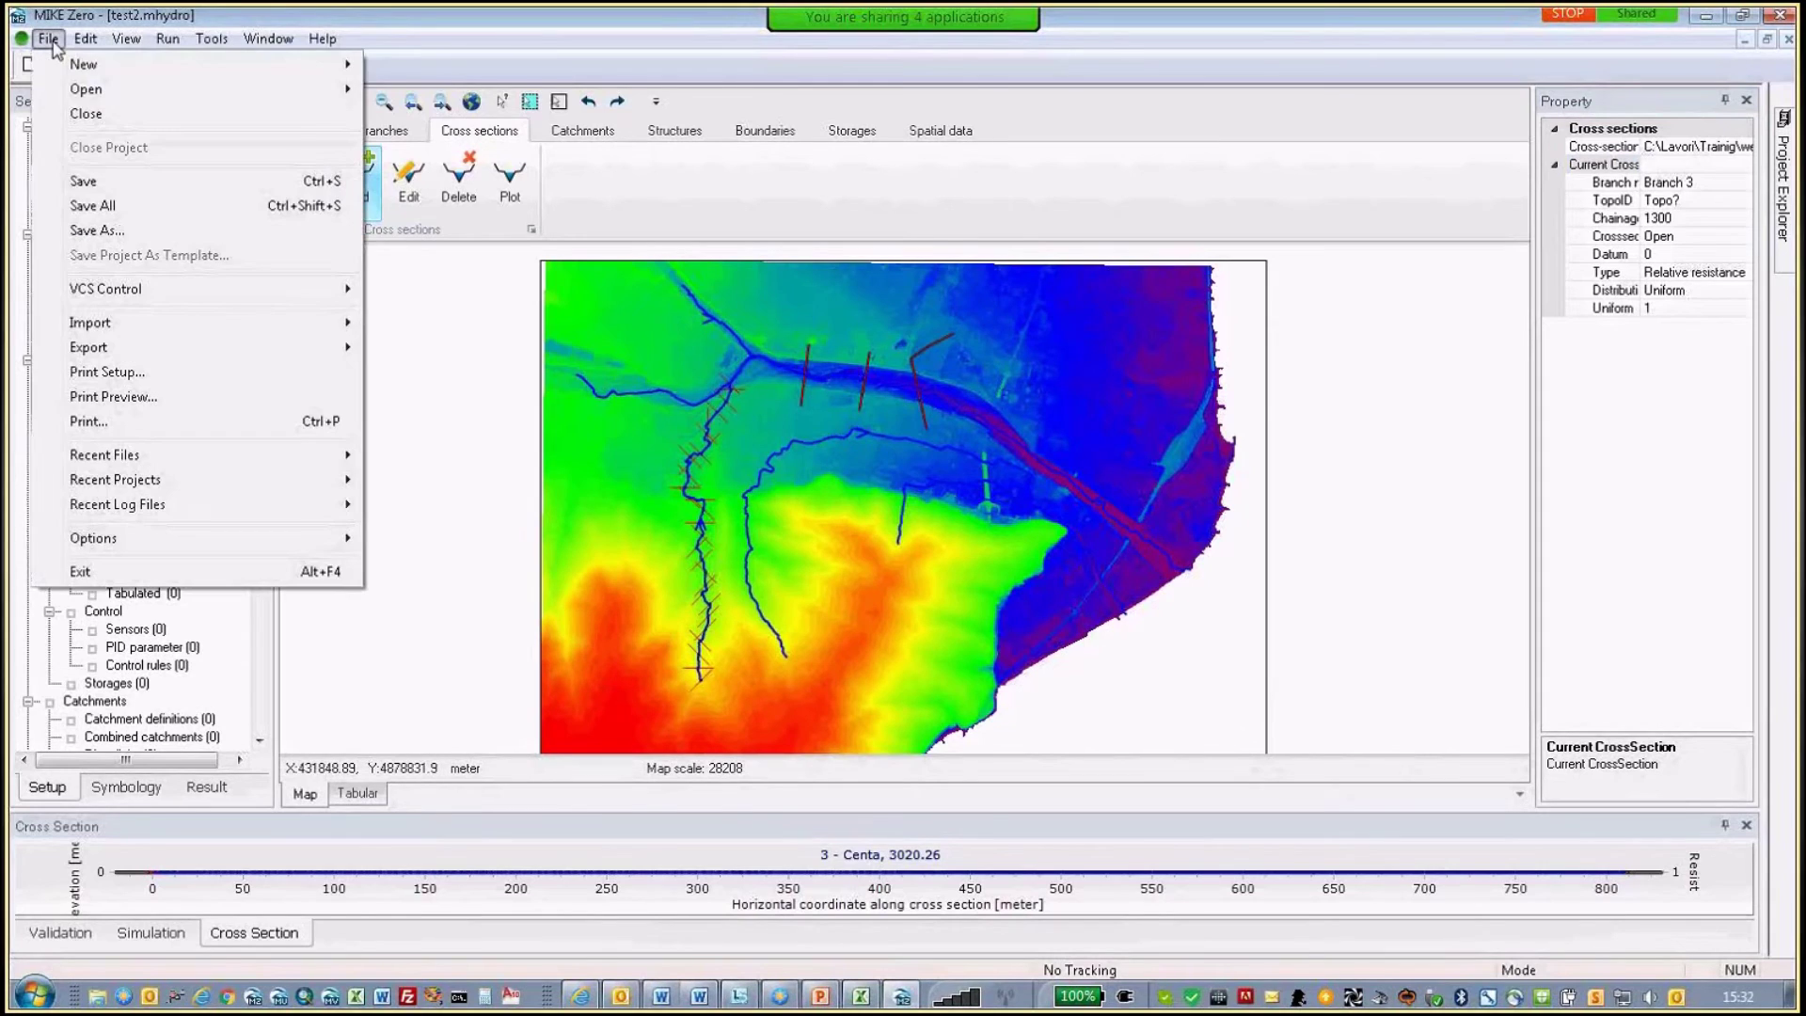
{"action": "mouse_move", "coordinate": [95, 358]}
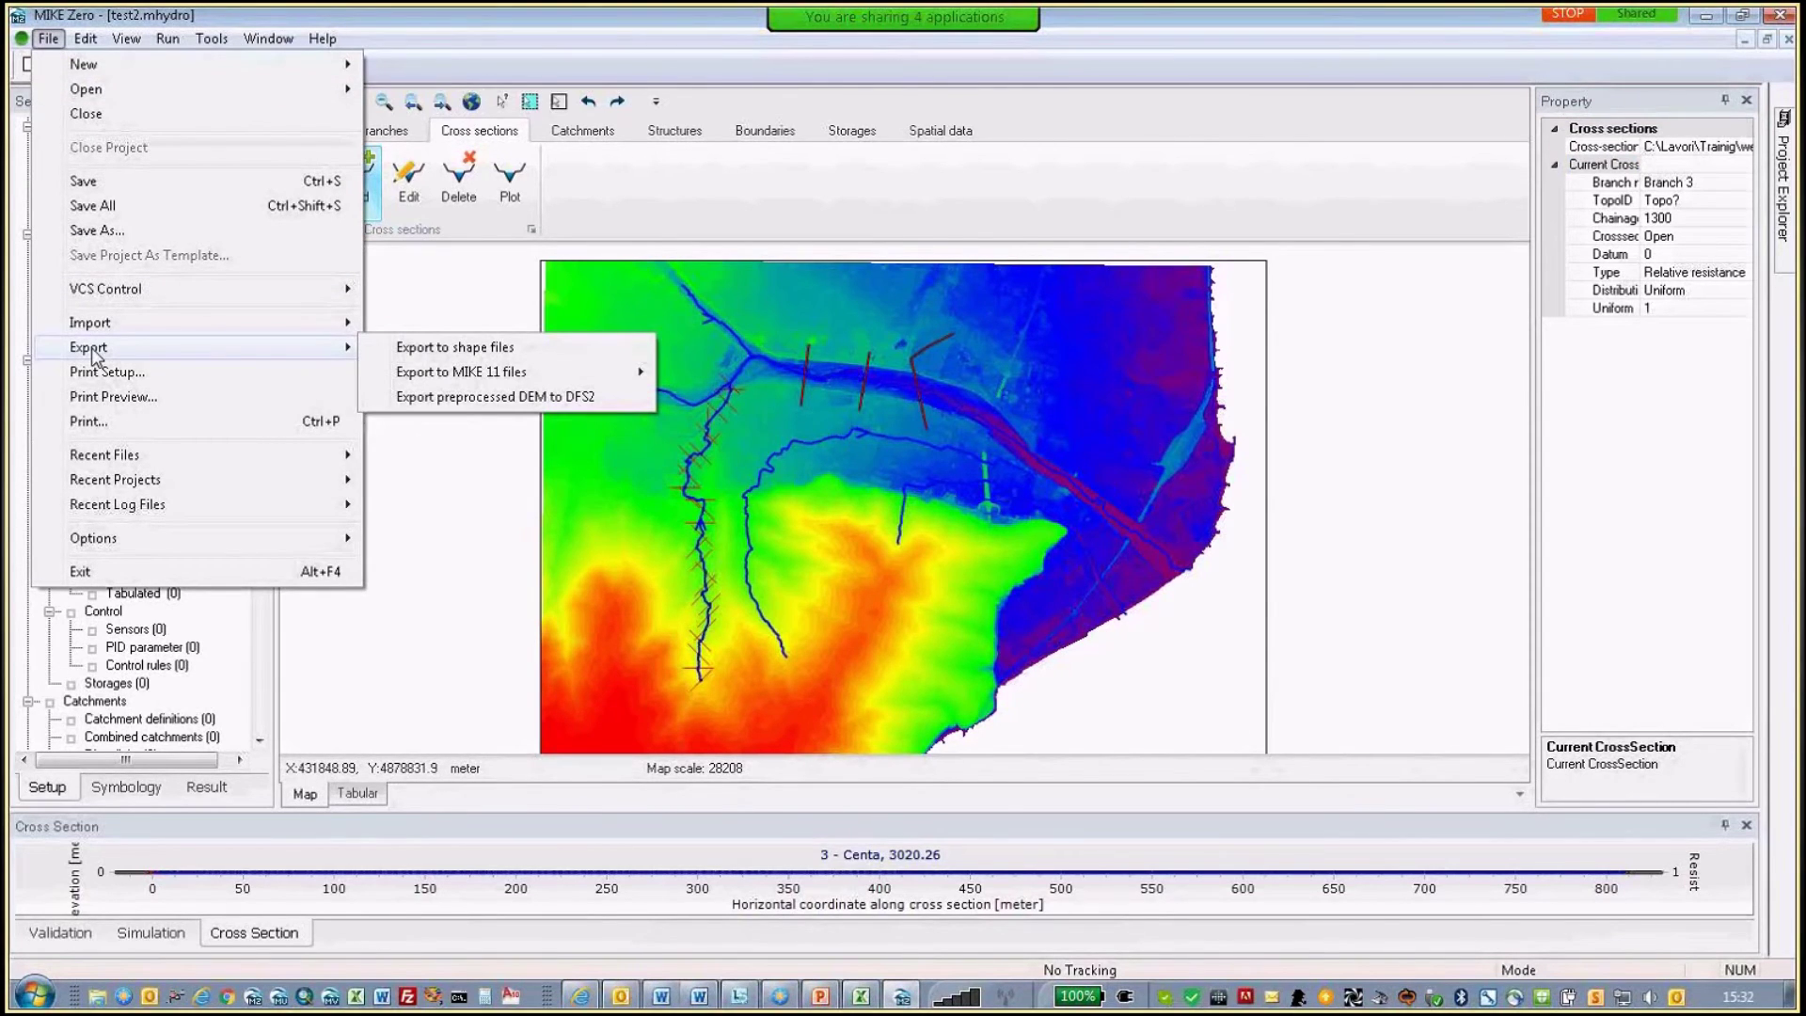
{"action": "mouse_move", "coordinate": [585, 378]}
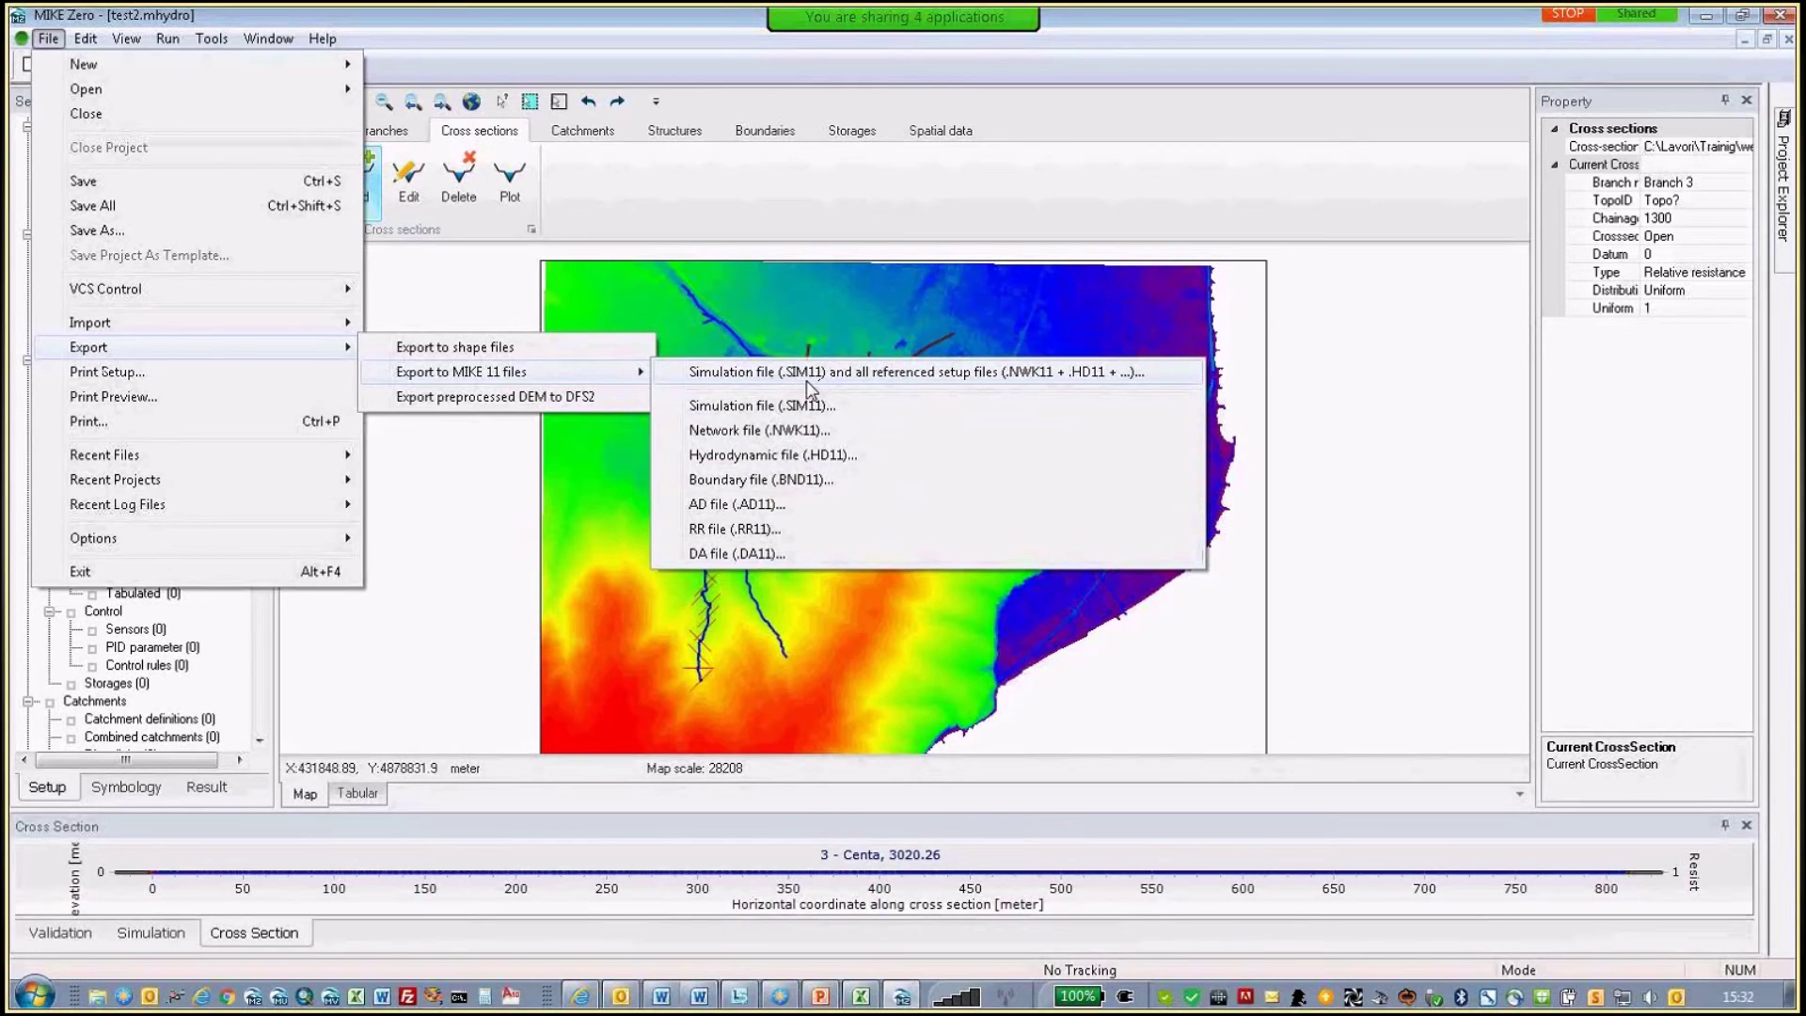
{"action": "mouse_move", "coordinate": [156, 330]}
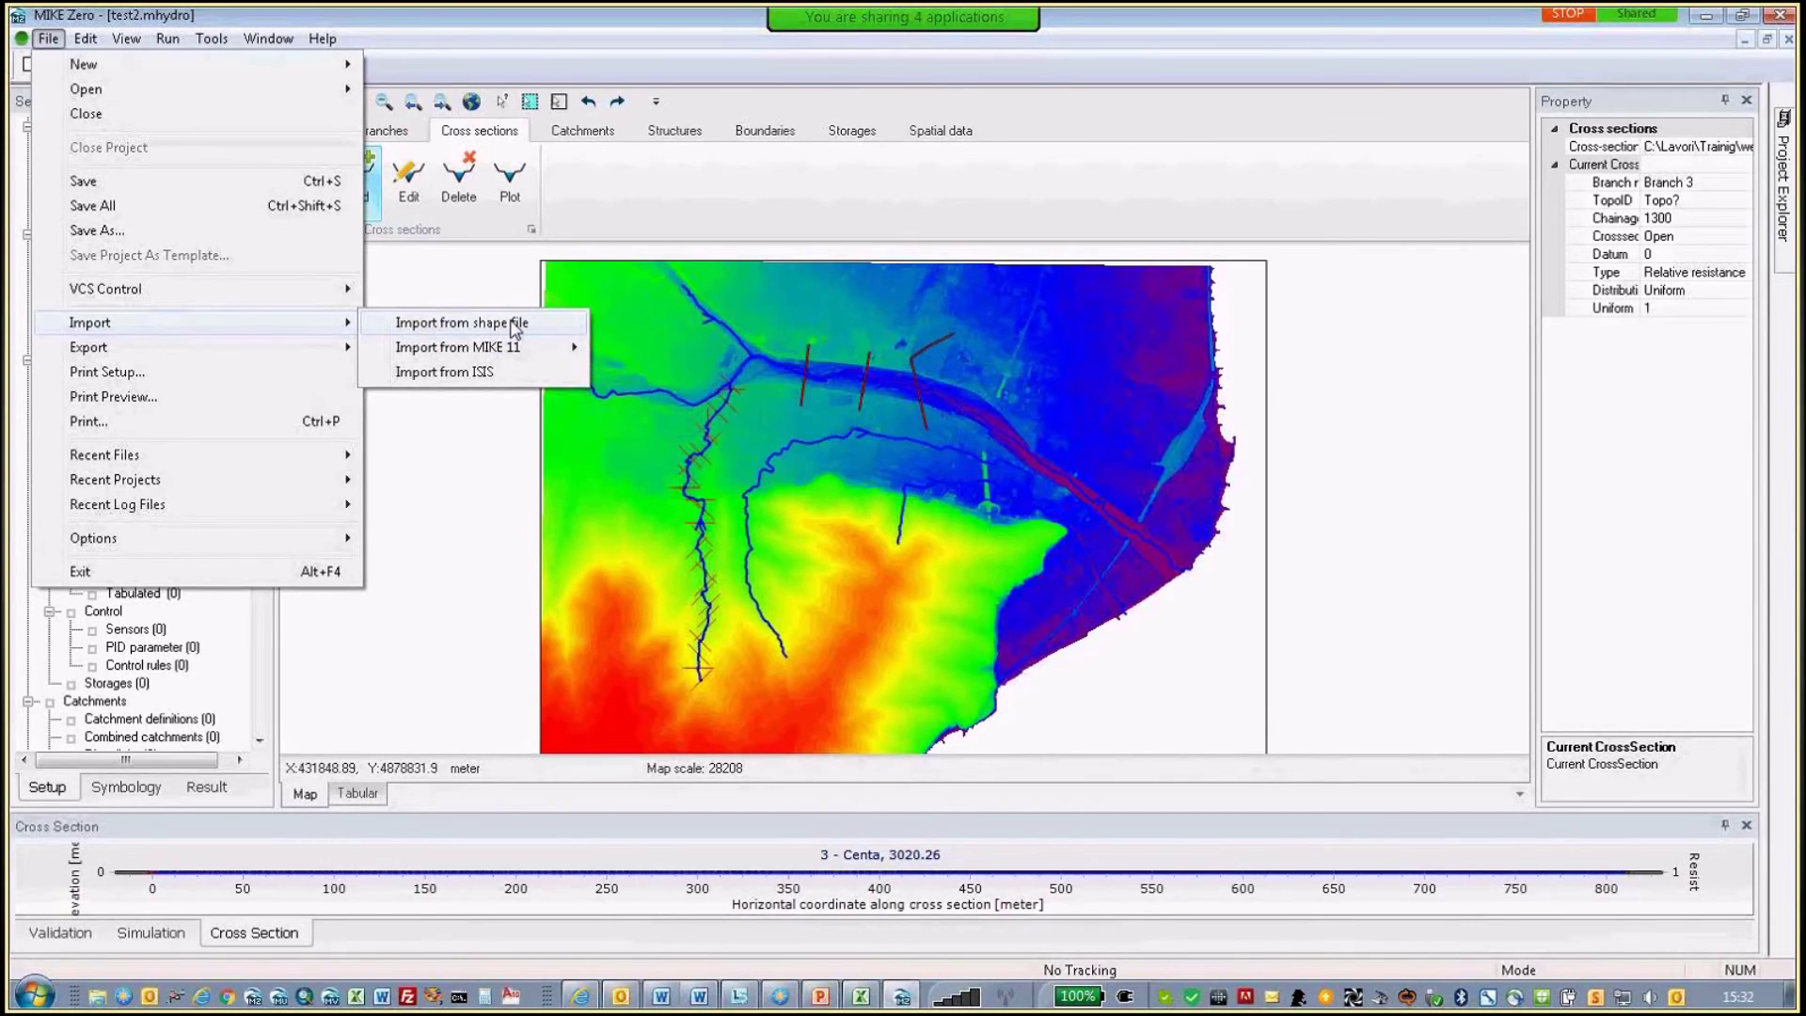
{"action": "mouse_move", "coordinate": [508, 347]}
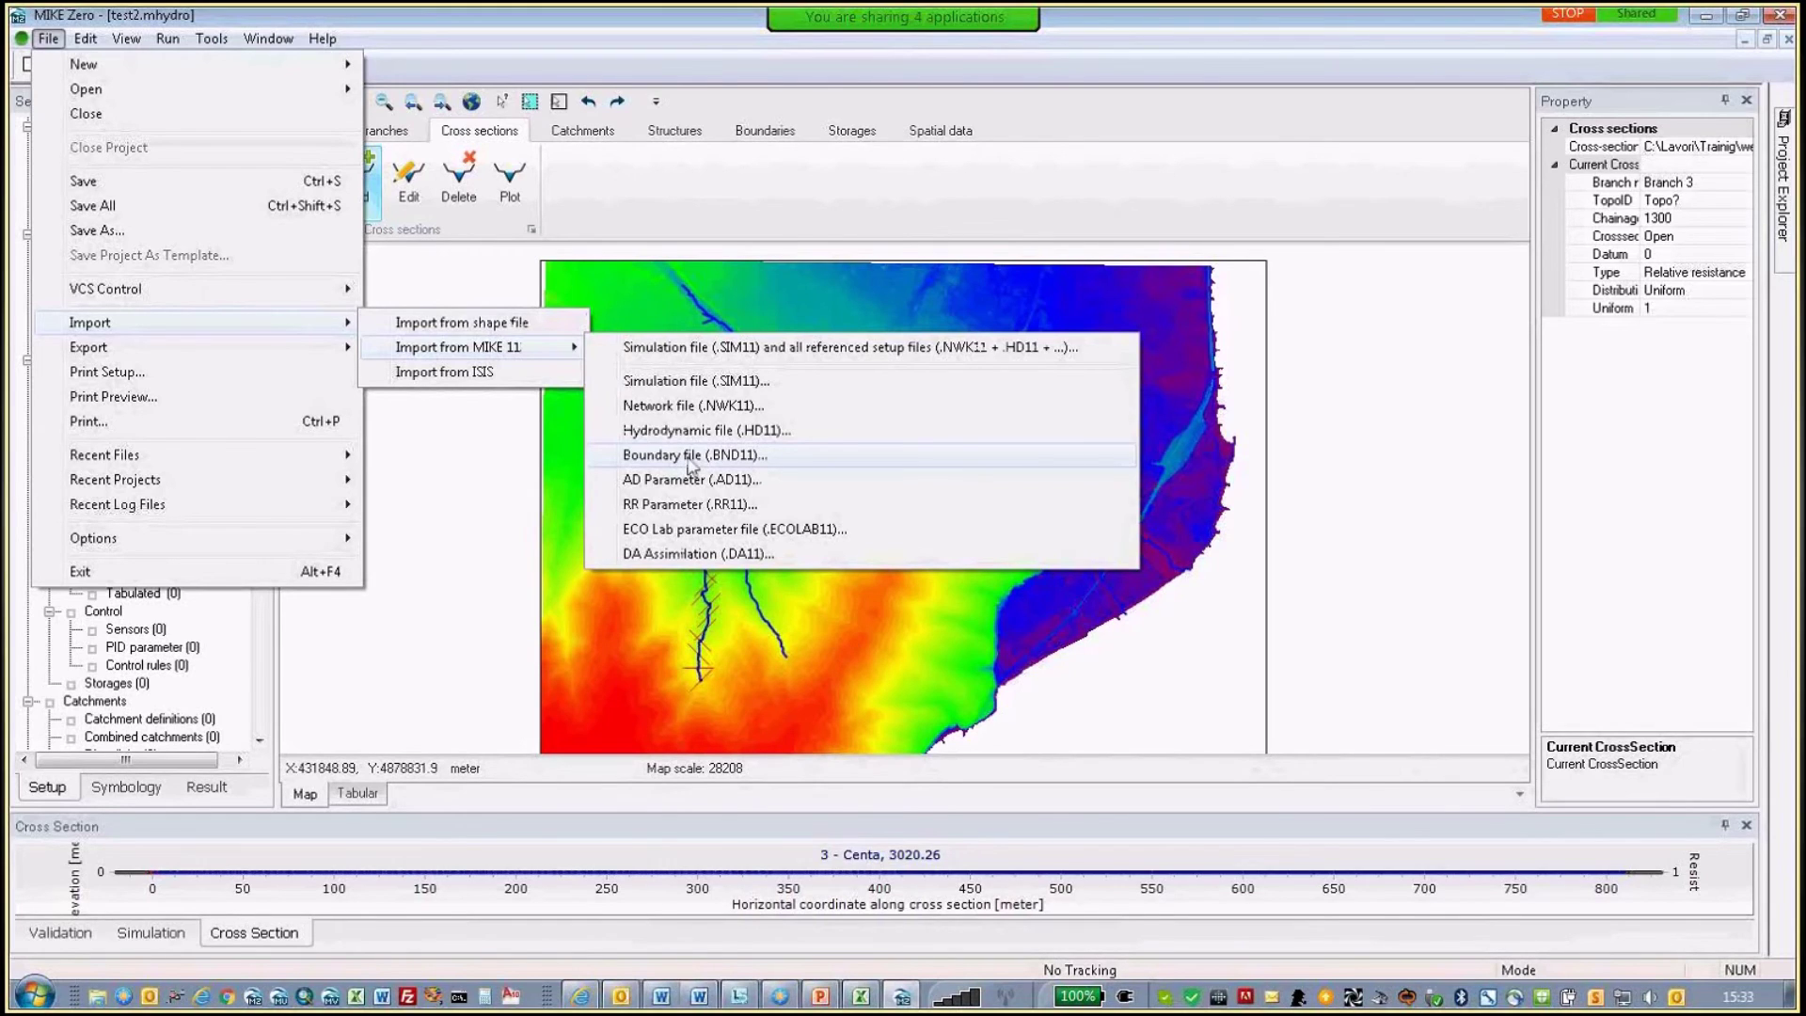
{"action": "left_click", "coordinate": [1077, 118]}
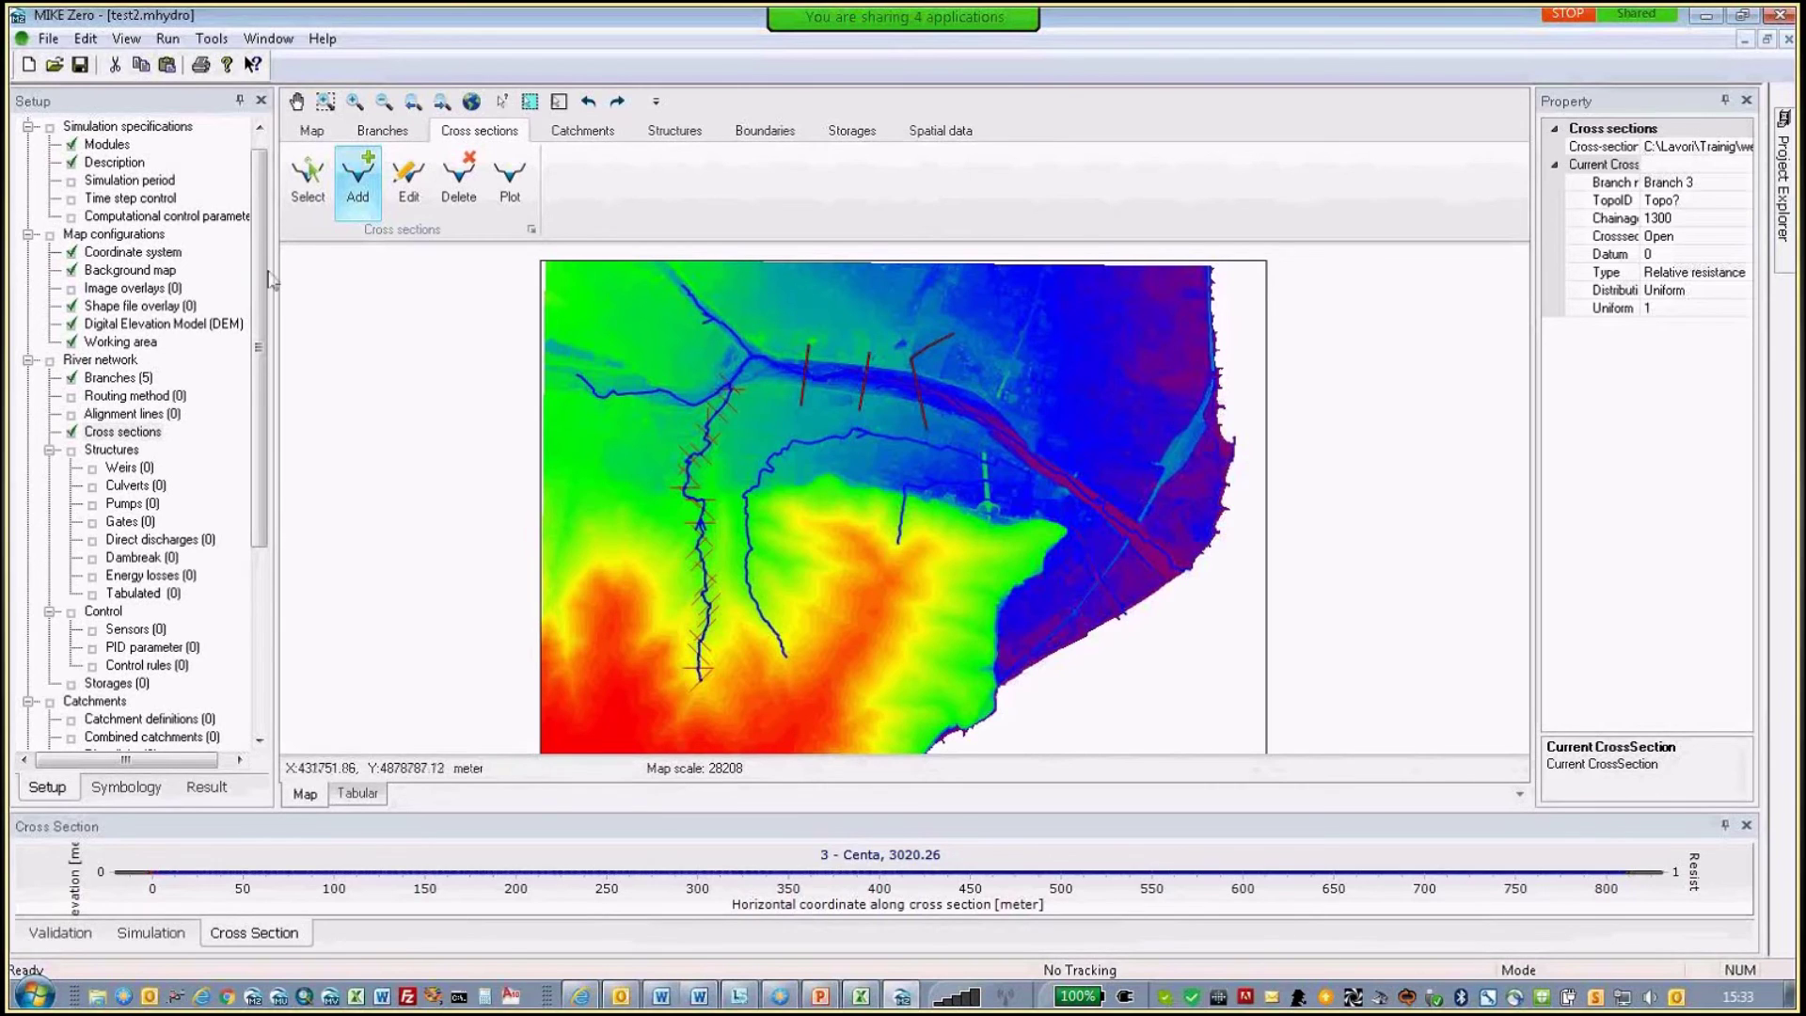
- Examine the simulation specifications from modules to computation parameters, plus the coordinate system, background map and image overlay settings
{"action": "scroll", "coordinate": [237, 211], "scroll_direction": "up", "scroll_amount": 1}
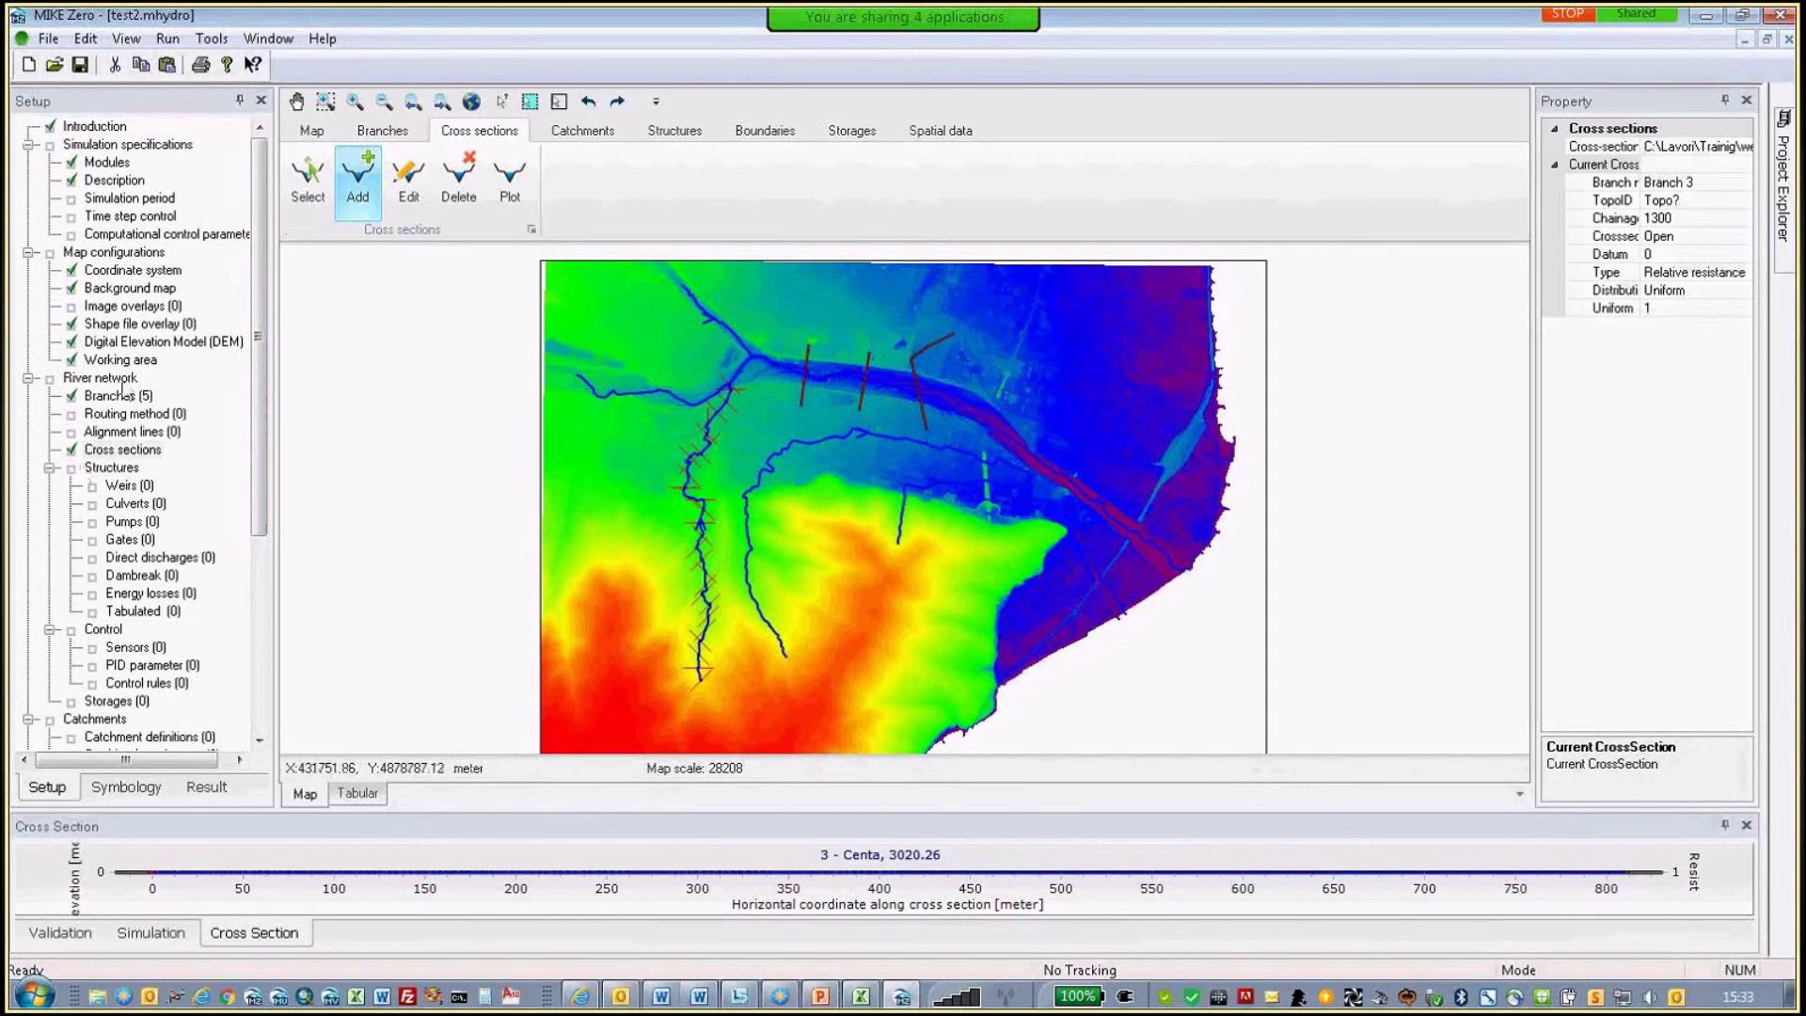
{"action": "left_click", "coordinate": [113, 148]}
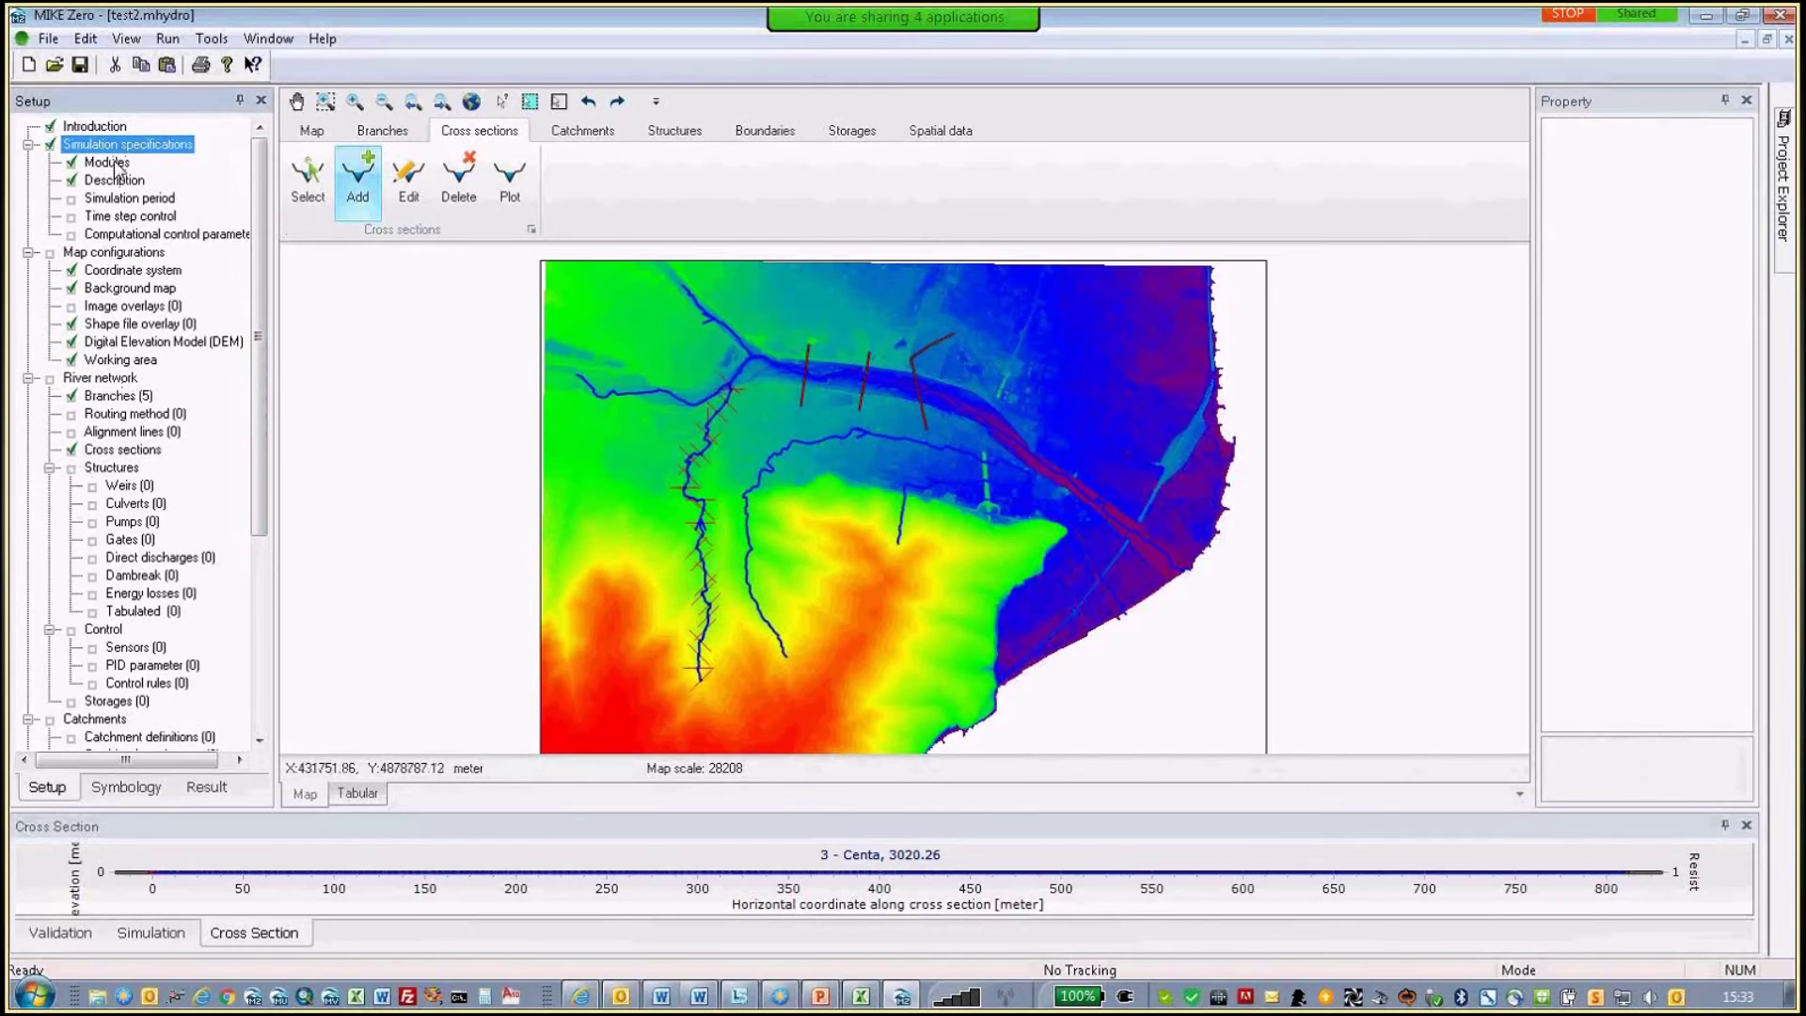
{"action": "left_click", "coordinate": [116, 164]}
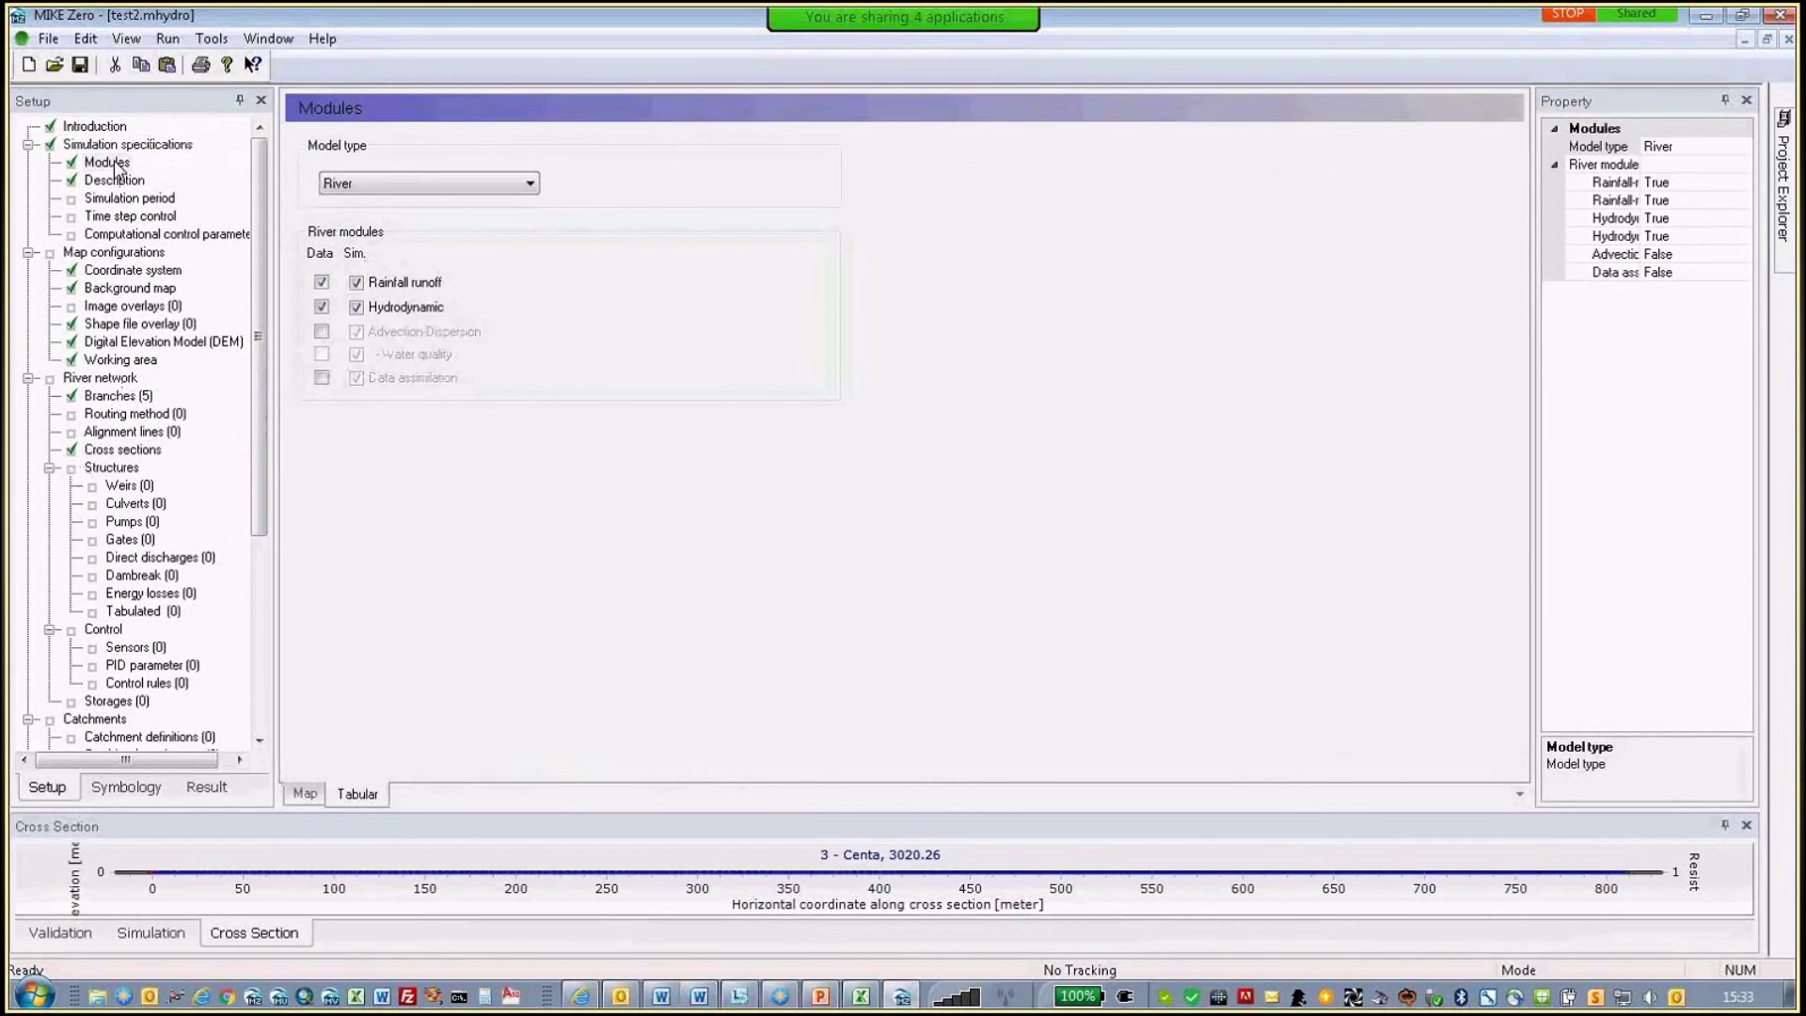
{"action": "left_click", "coordinate": [116, 180]}
{"action": "left_click", "coordinate": [125, 198]}
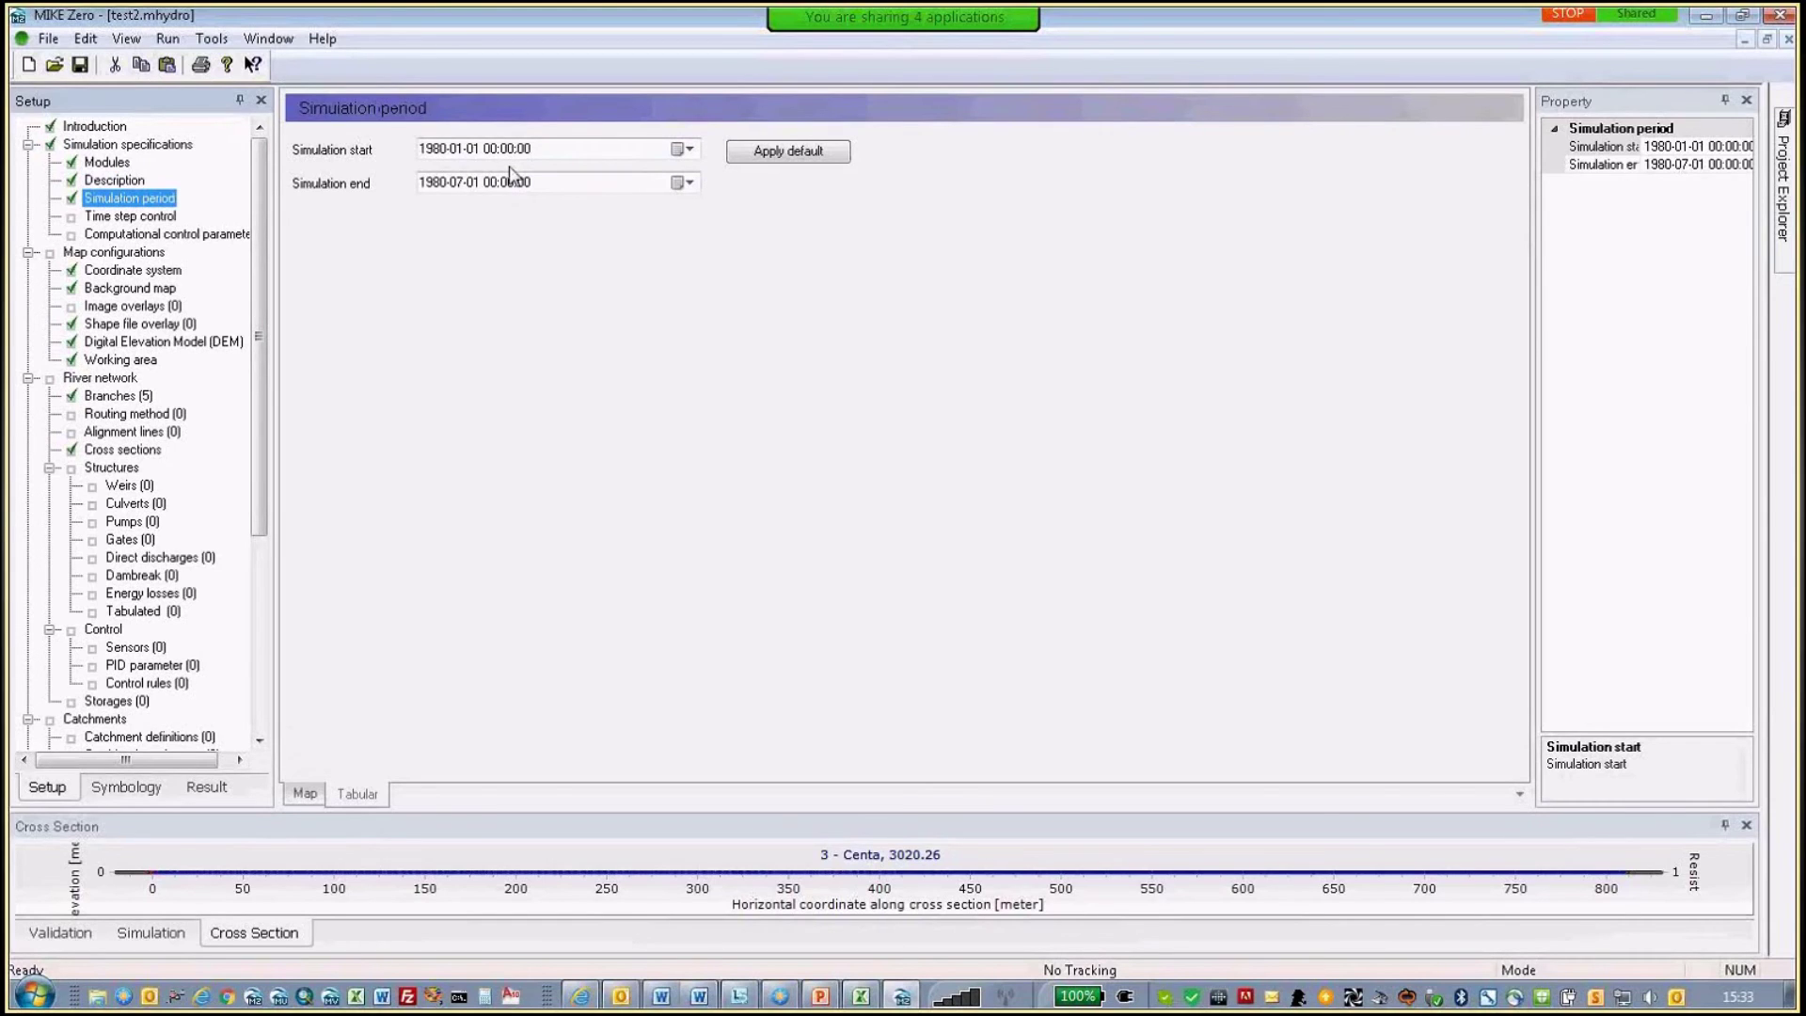
{"action": "key", "text": "Down"}
{"action": "left_click", "coordinate": [566, 237]}
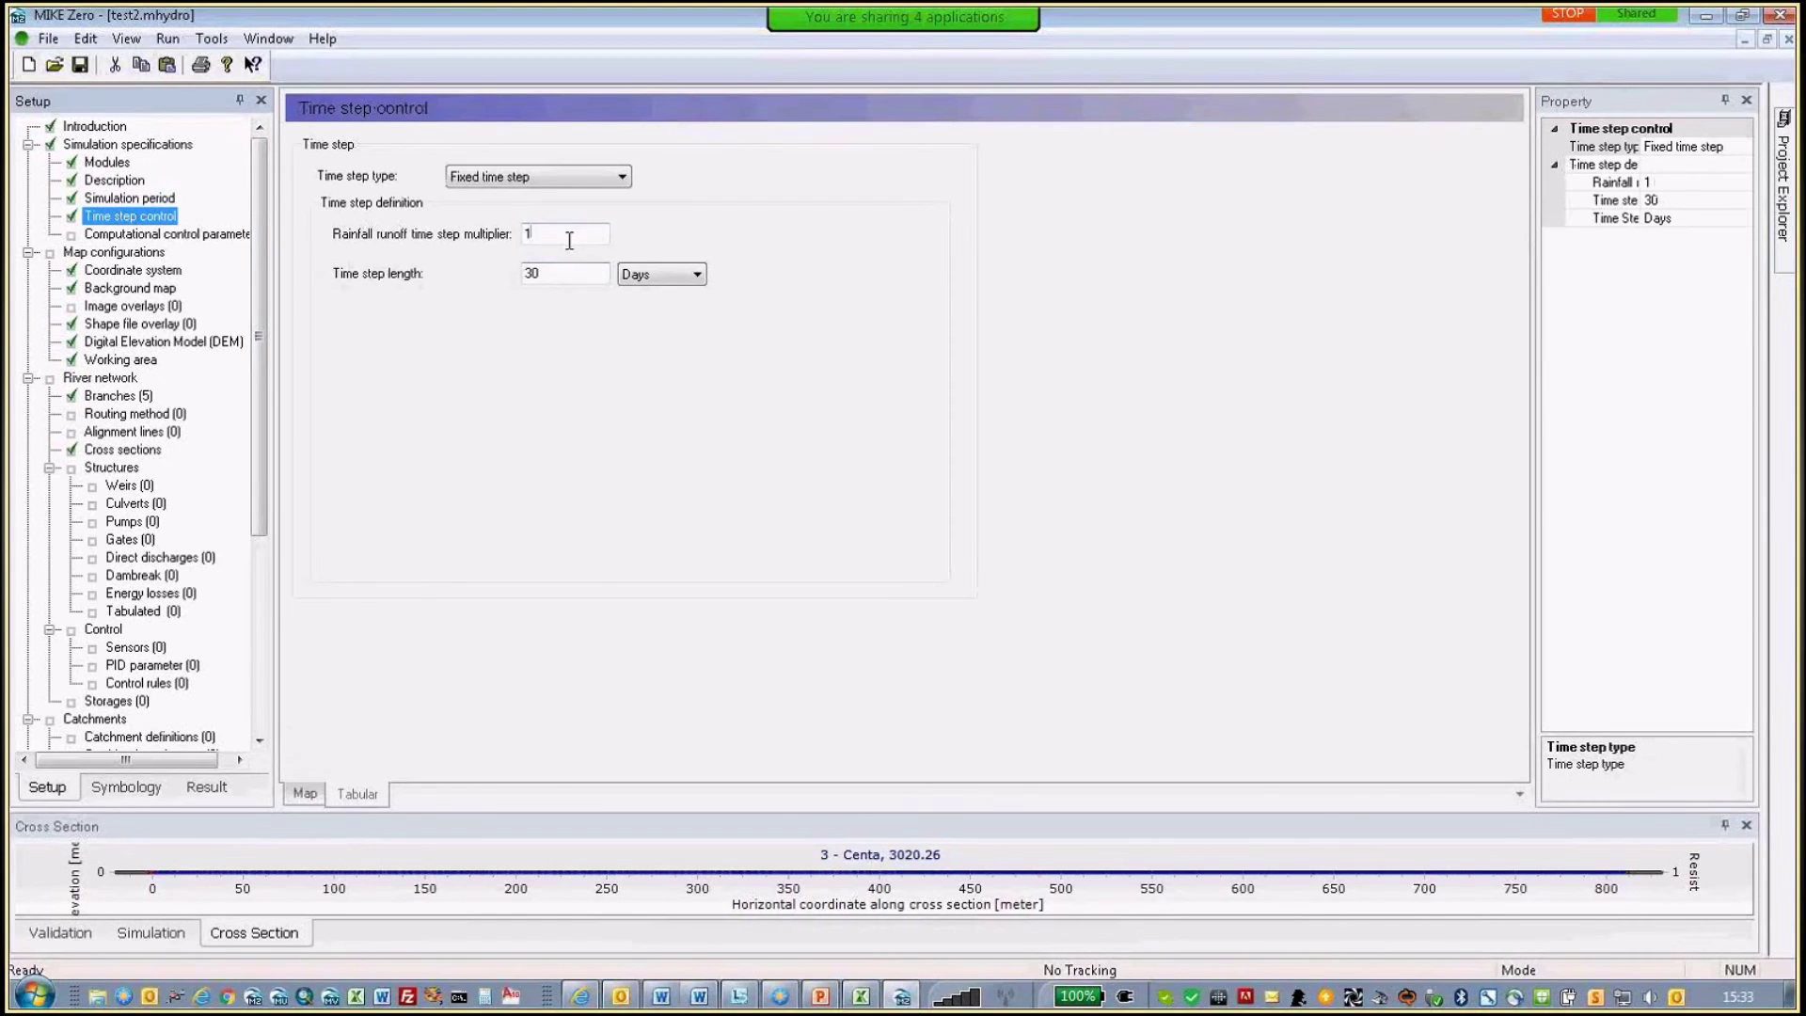
{"action": "left_click", "coordinate": [188, 235]}
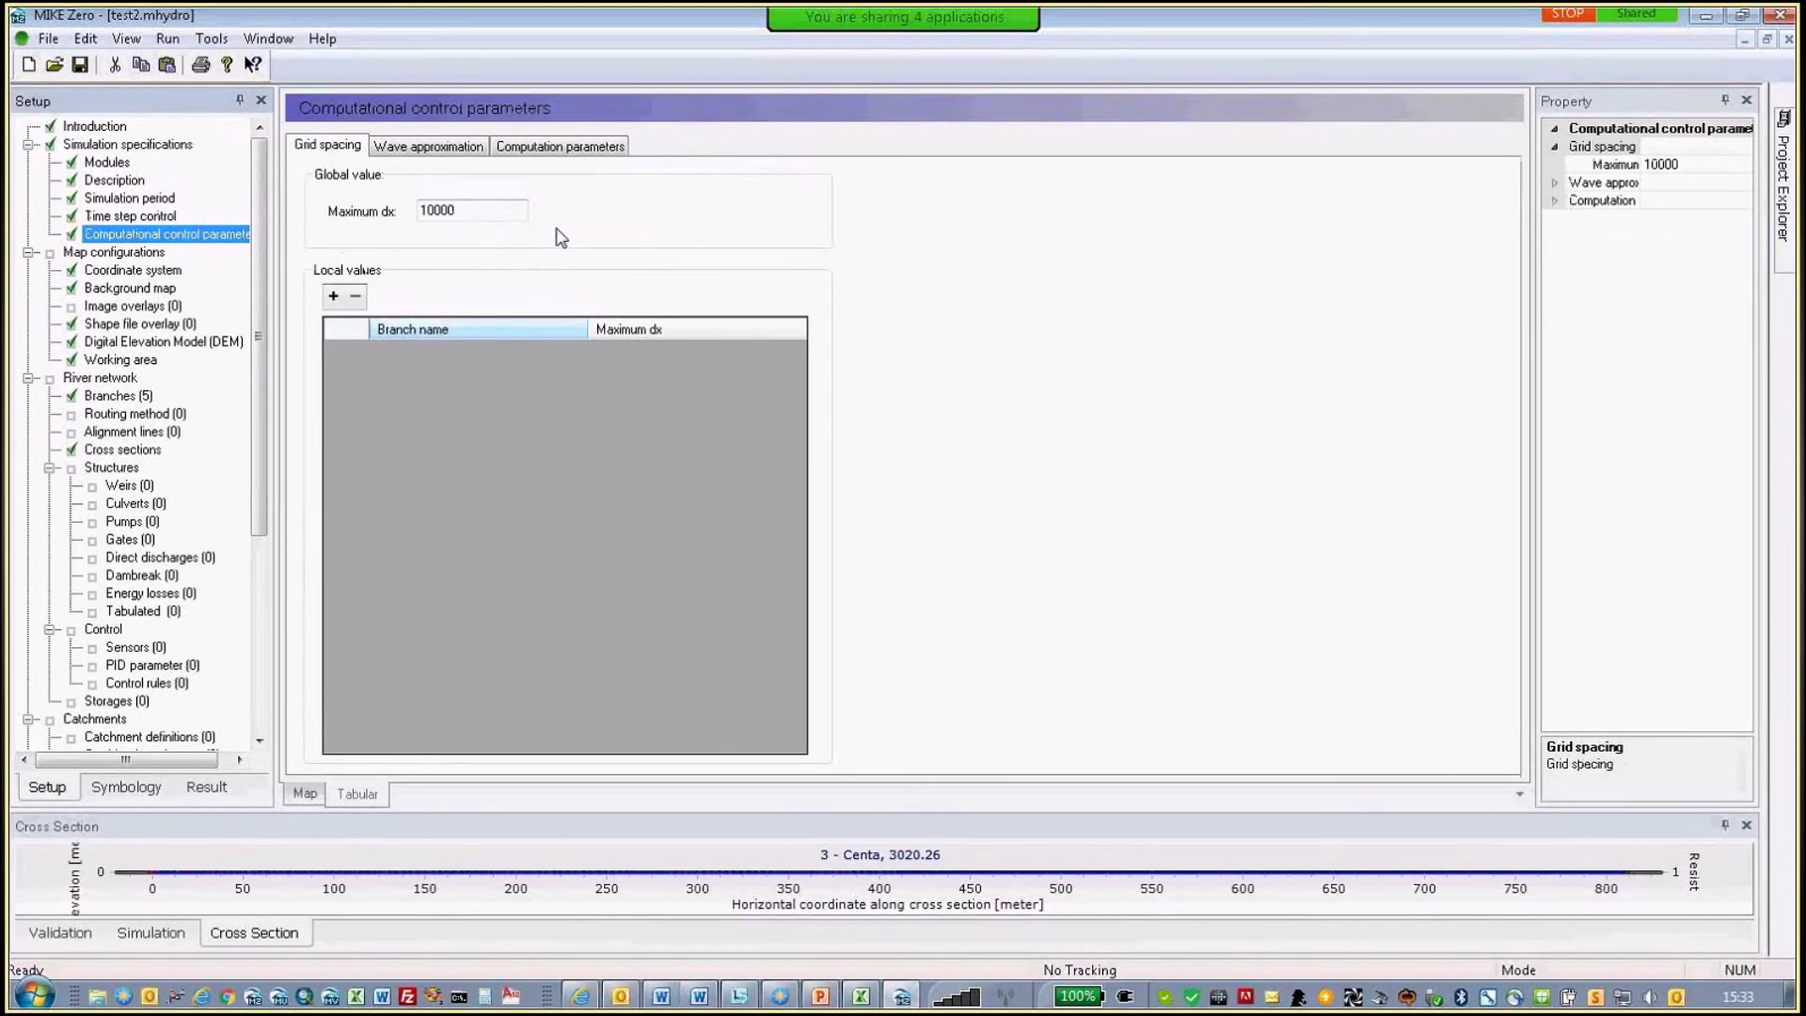
{"action": "left_click", "coordinate": [541, 149]}
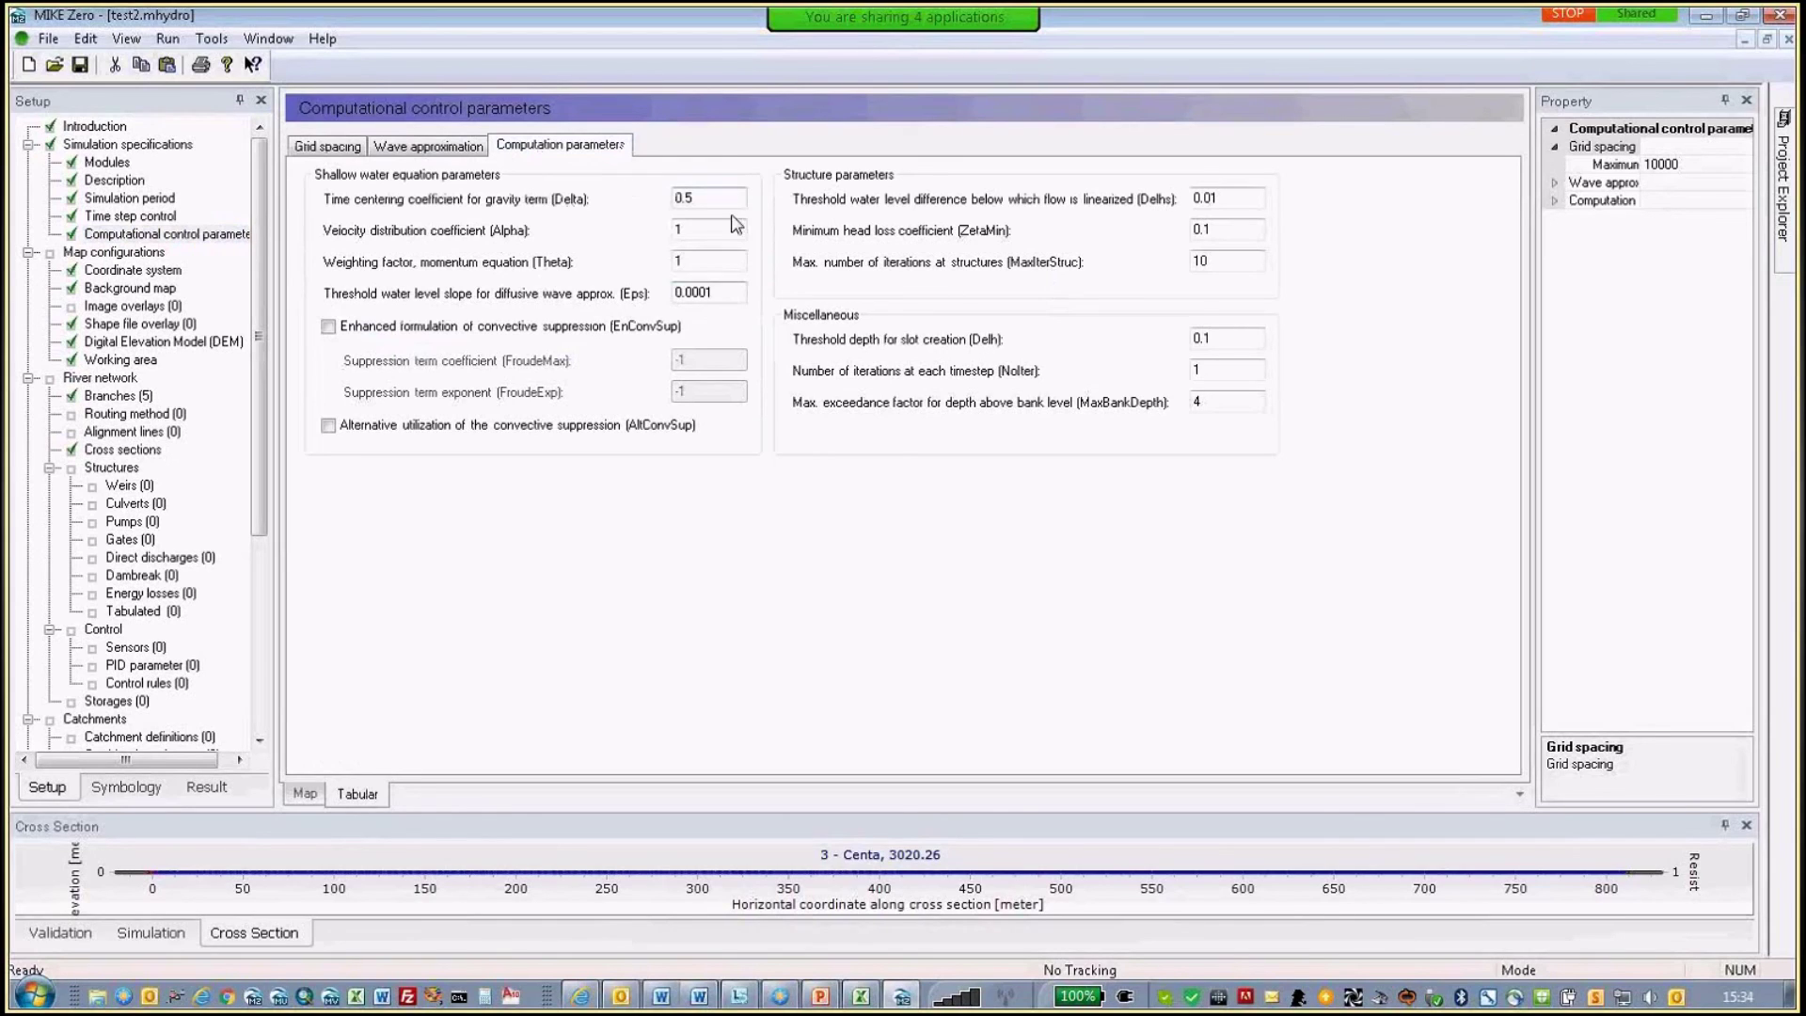
{"action": "left_click", "coordinate": [161, 271]}
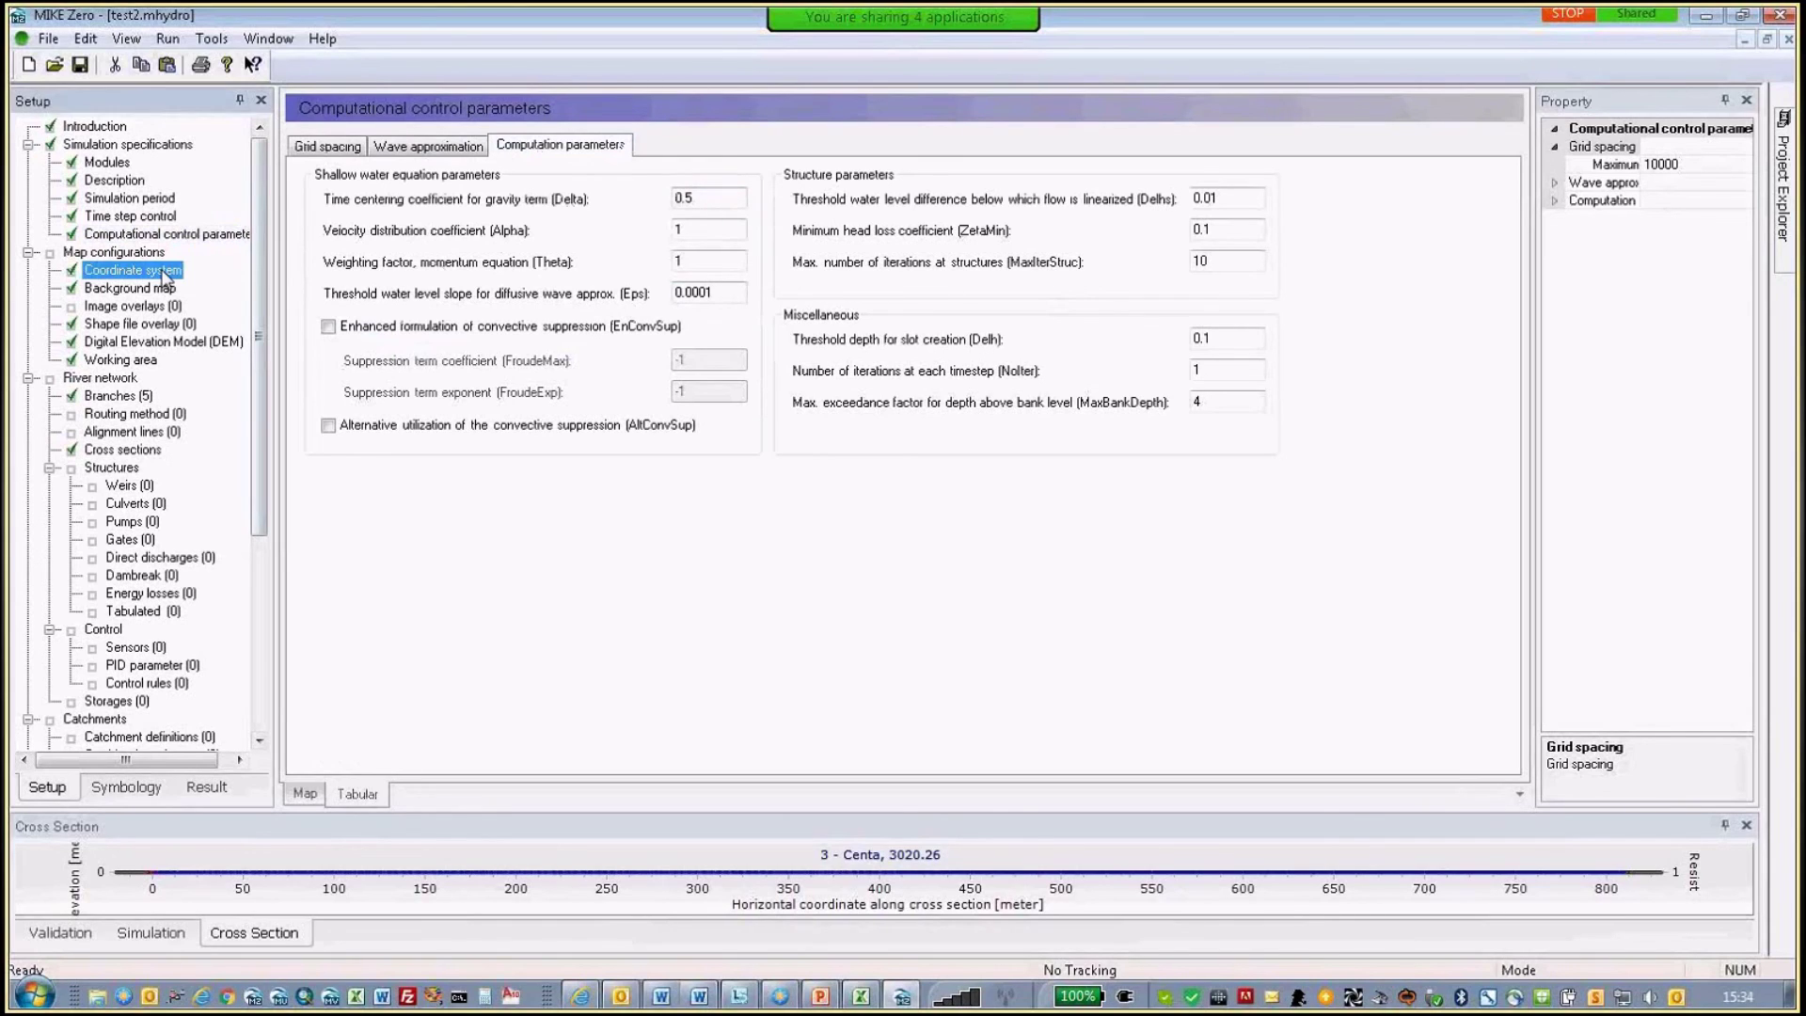
{"action": "key", "text": "Down"}
{"action": "key", "text": "Down"}
- Add a shape file overlay titled edifci to the map configuration
{"action": "left_click", "coordinate": [148, 326]}
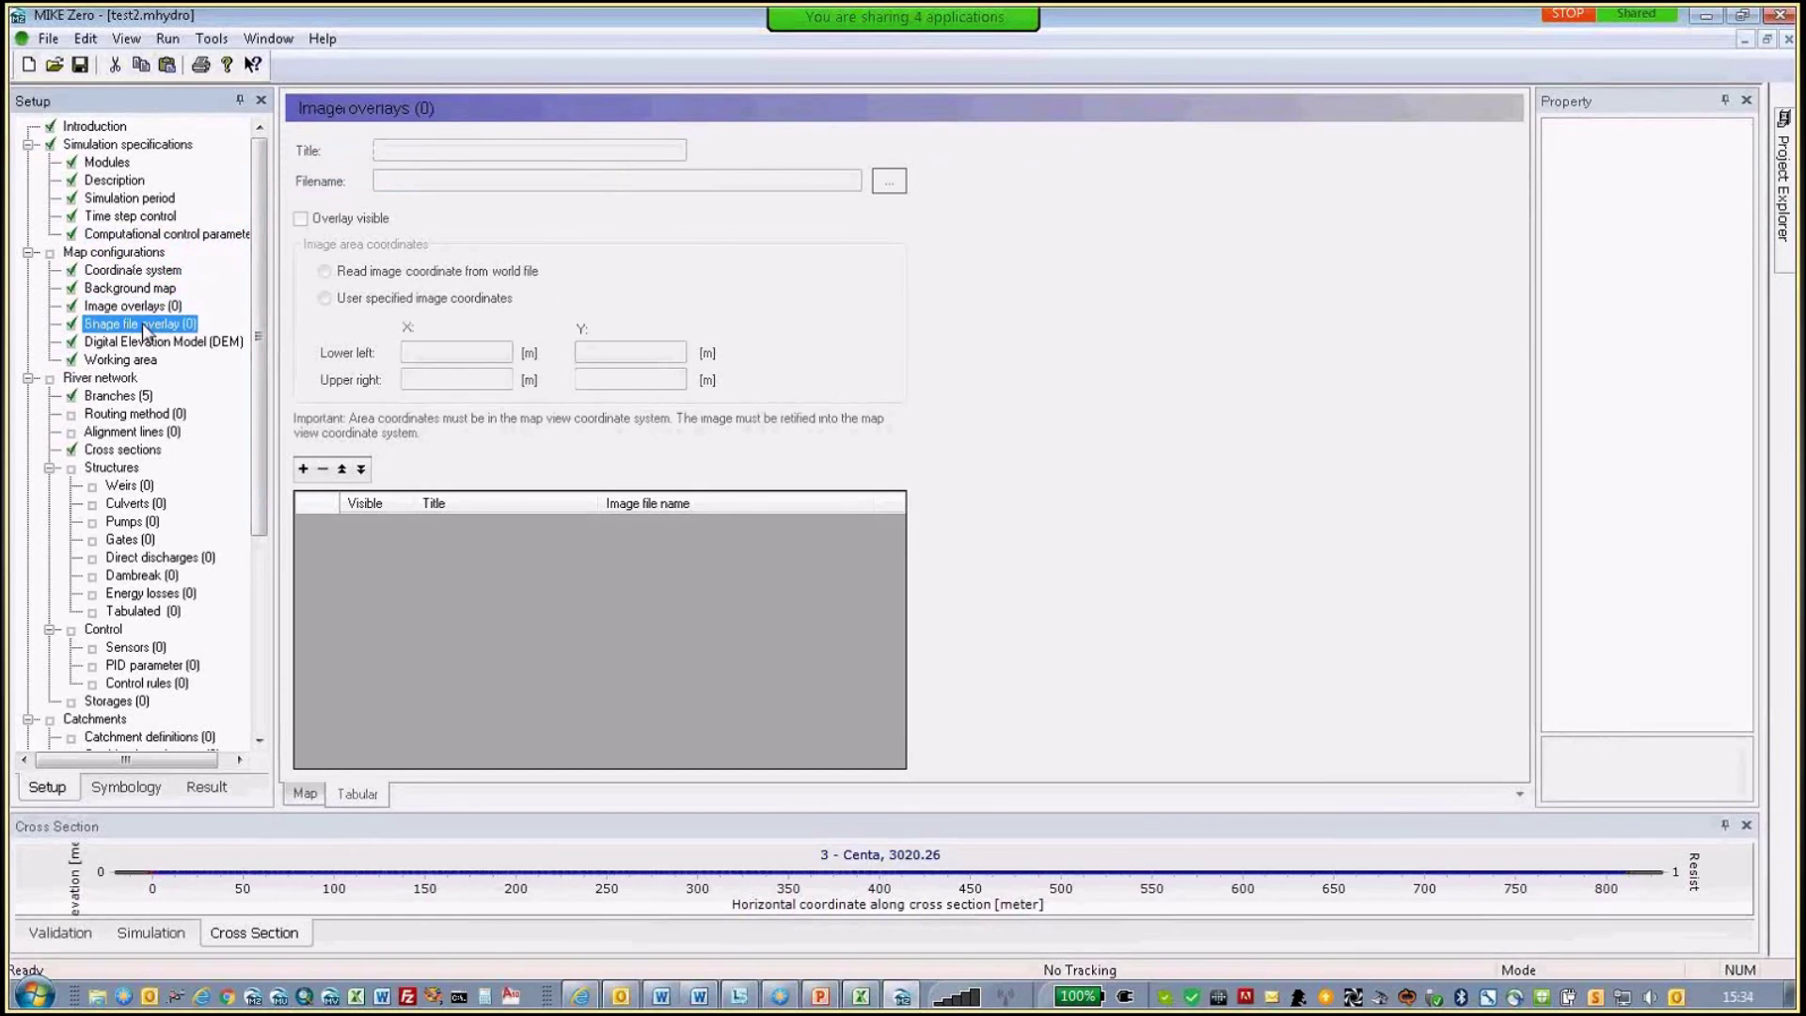
{"action": "left_click", "coordinate": [307, 480]}
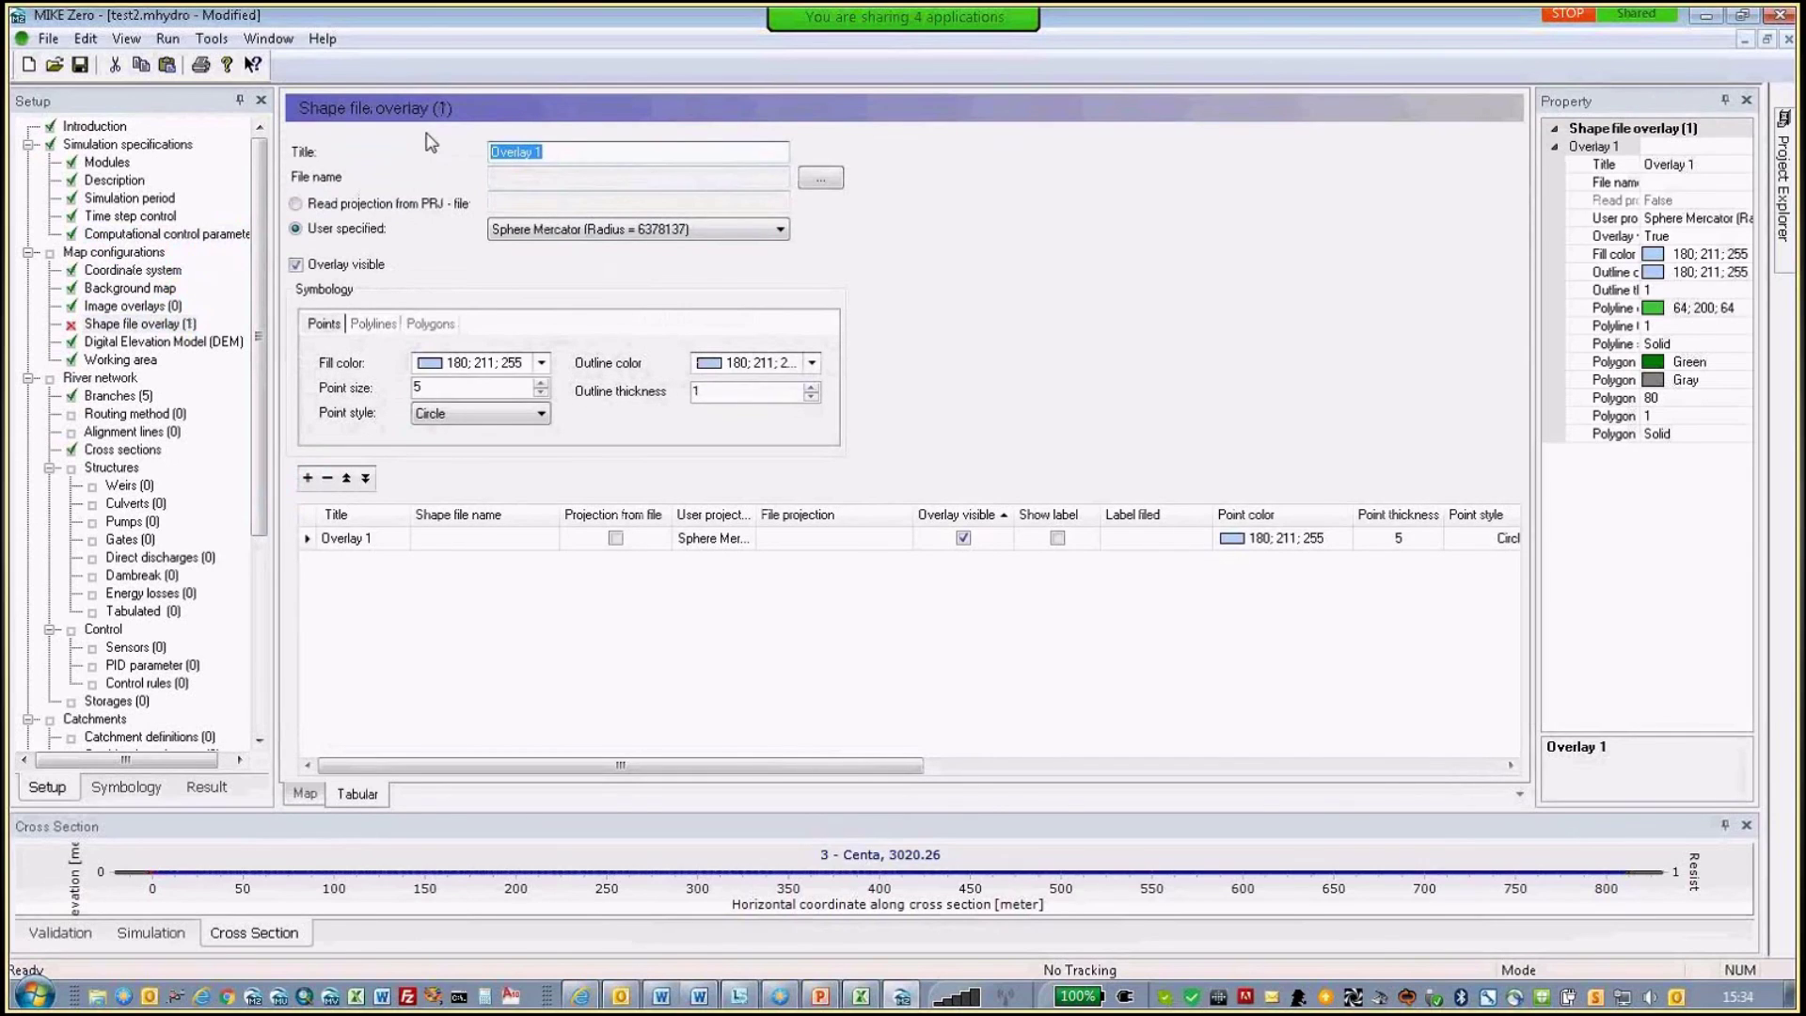
{"action": "type", "text": "edifci"}
- Review the branches table, the structures overview and the bed resistance settings, and return to the map view
{"action": "left_click", "coordinate": [120, 396]}
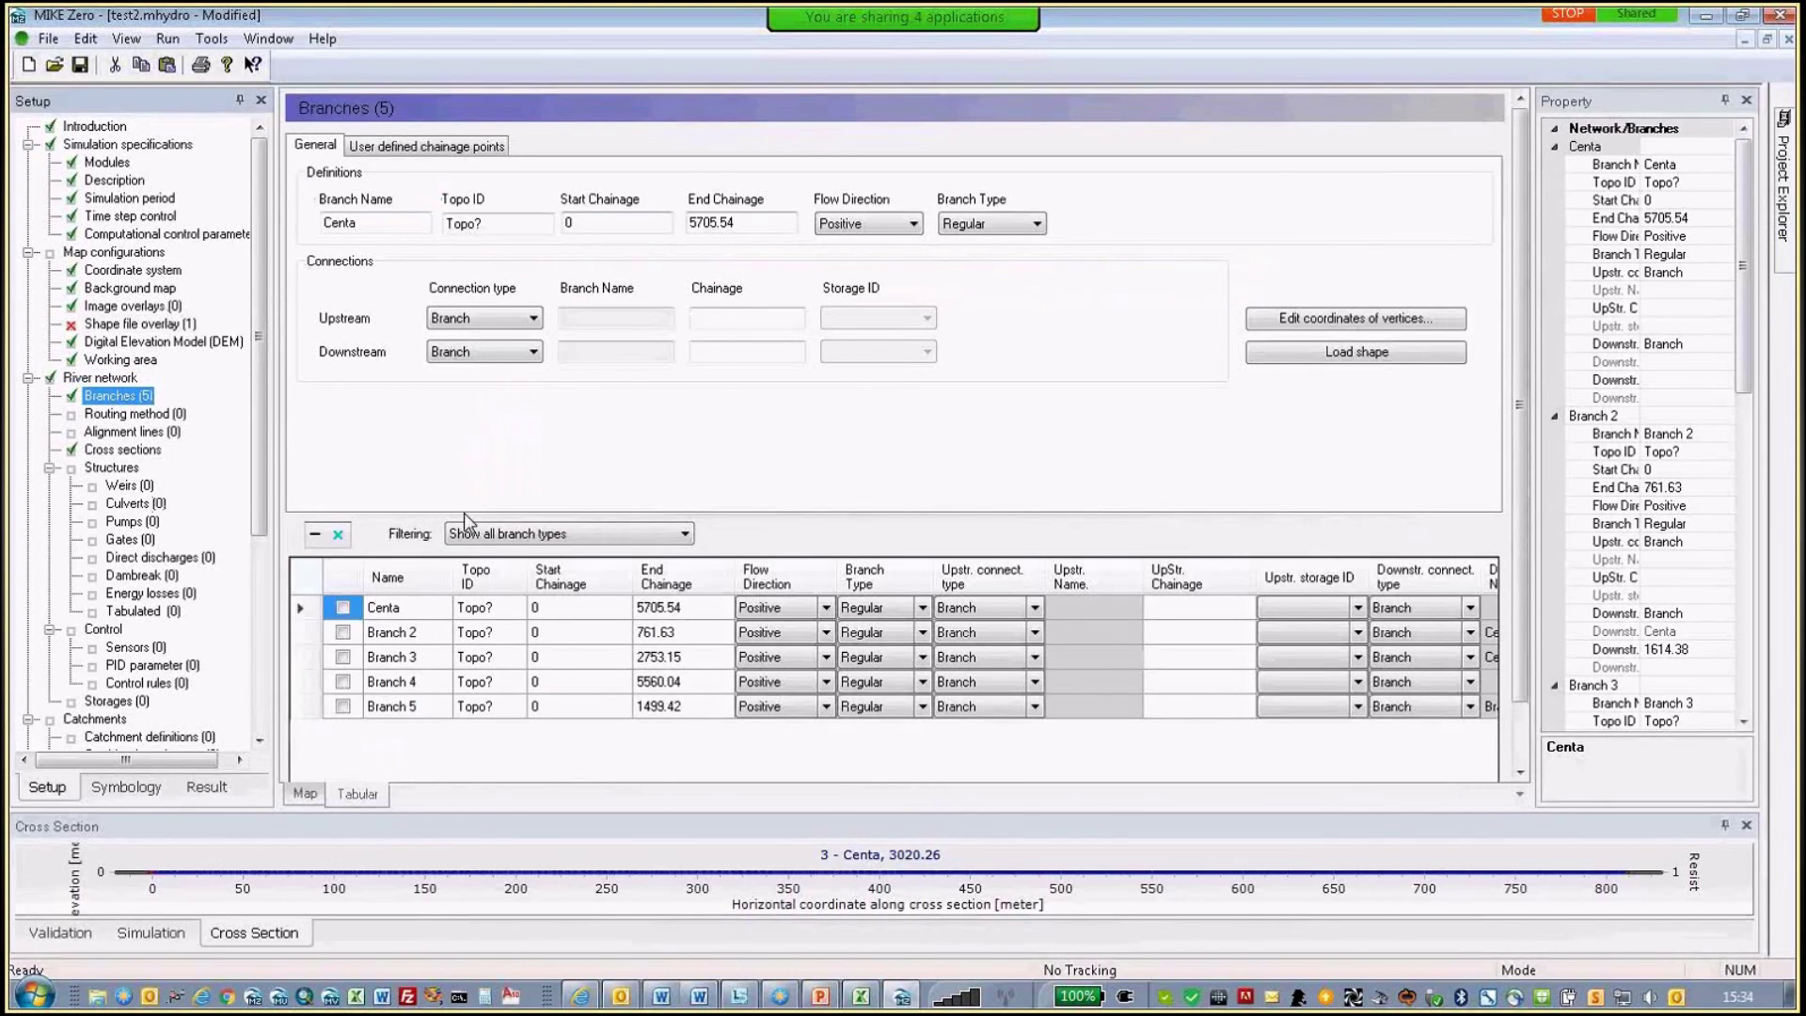
{"action": "left_click", "coordinate": [109, 466]}
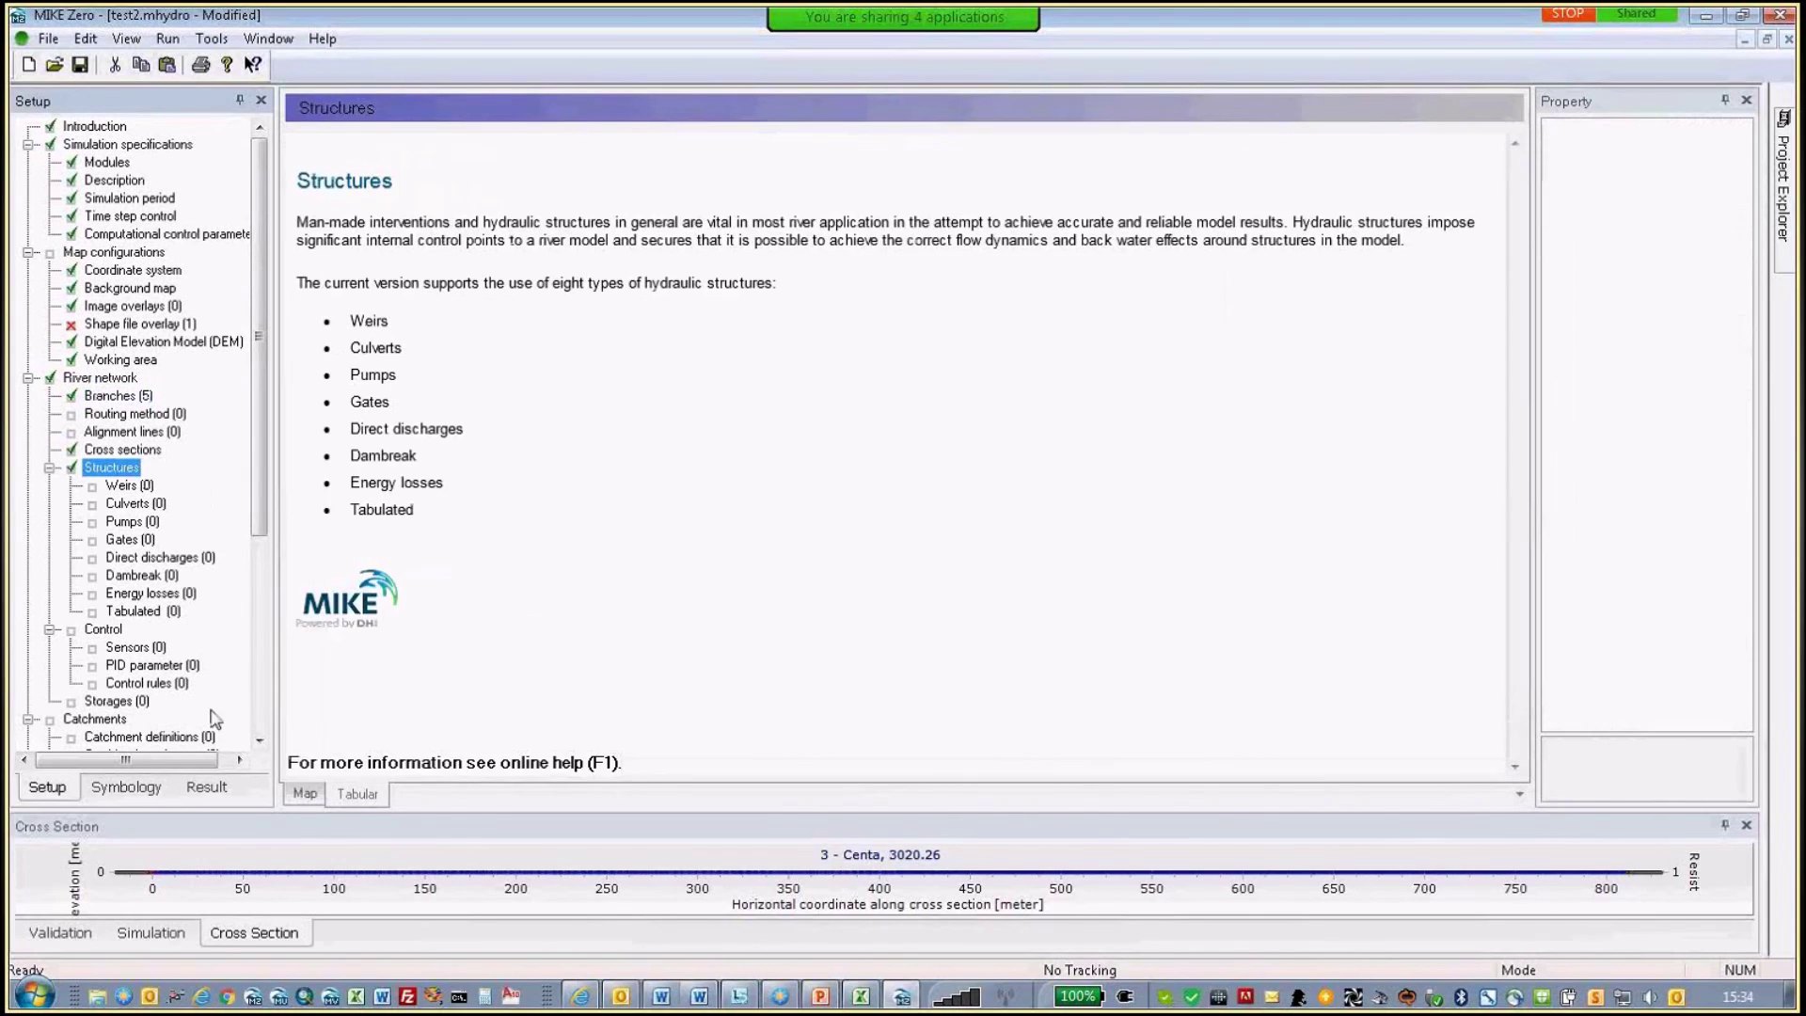
{"action": "scroll", "coordinate": [141, 522], "scroll_direction": "down", "scroll_amount": 6}
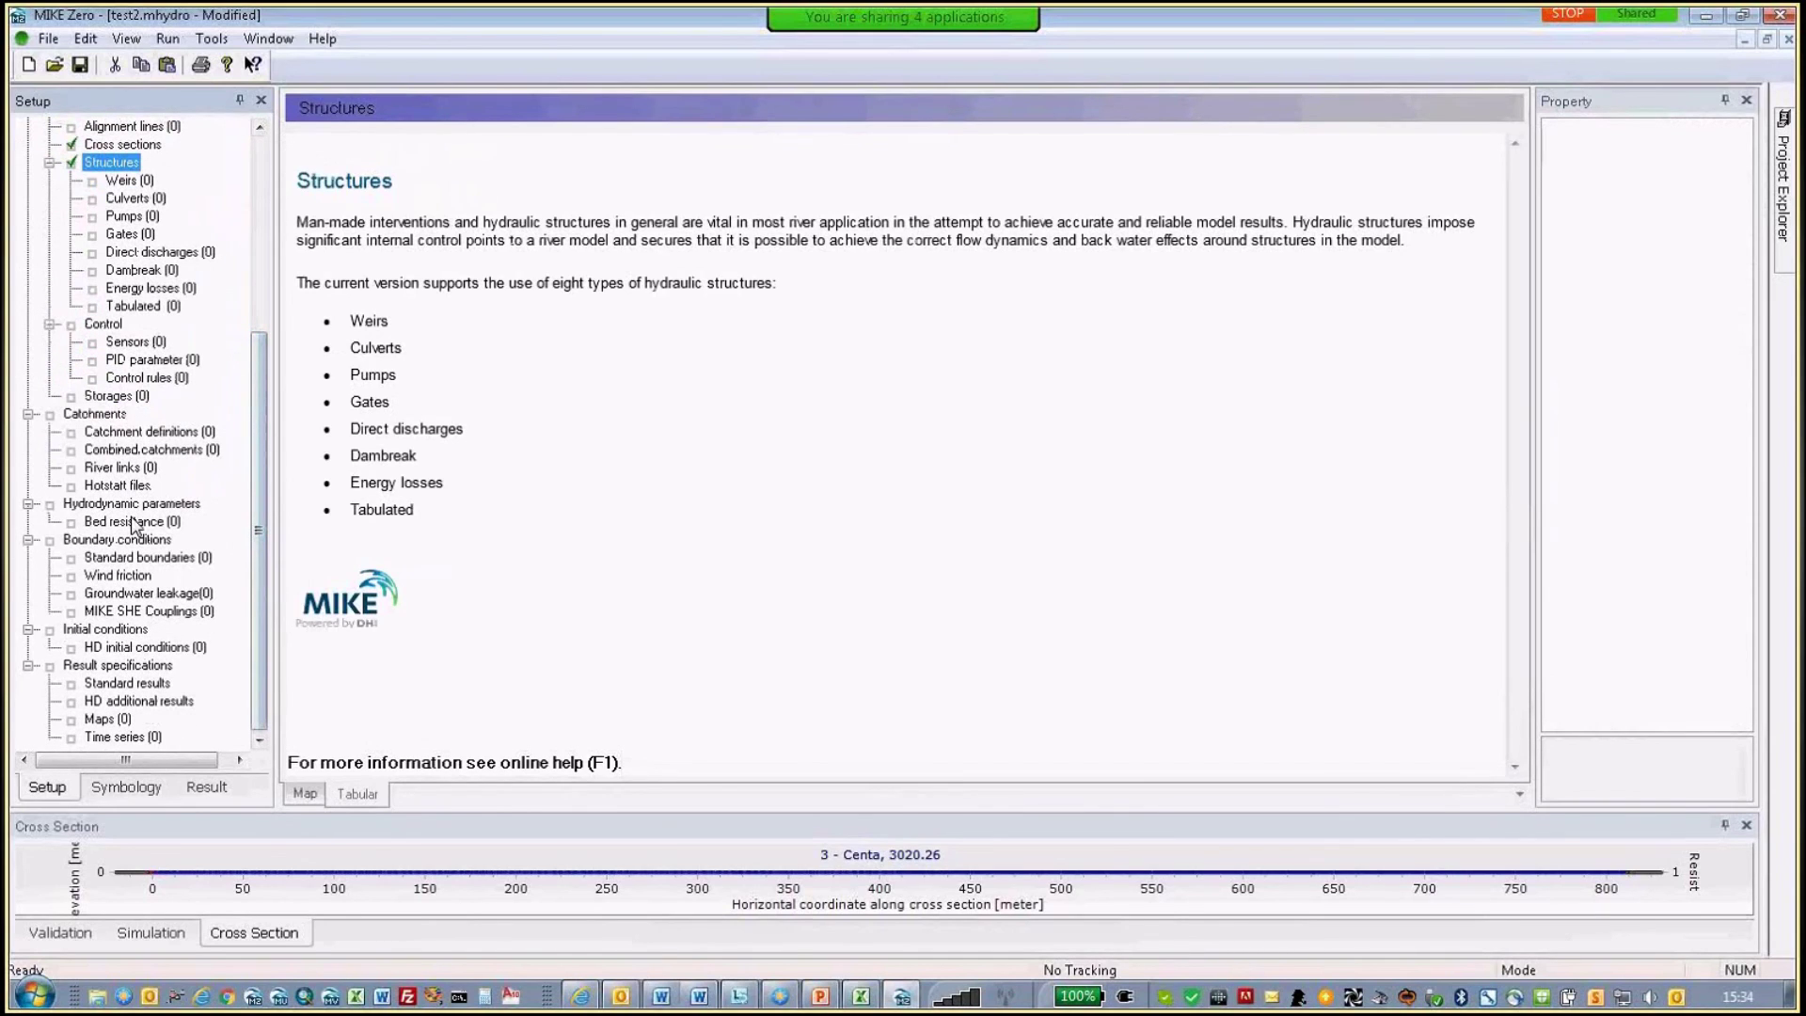
{"action": "left_click", "coordinate": [133, 521]}
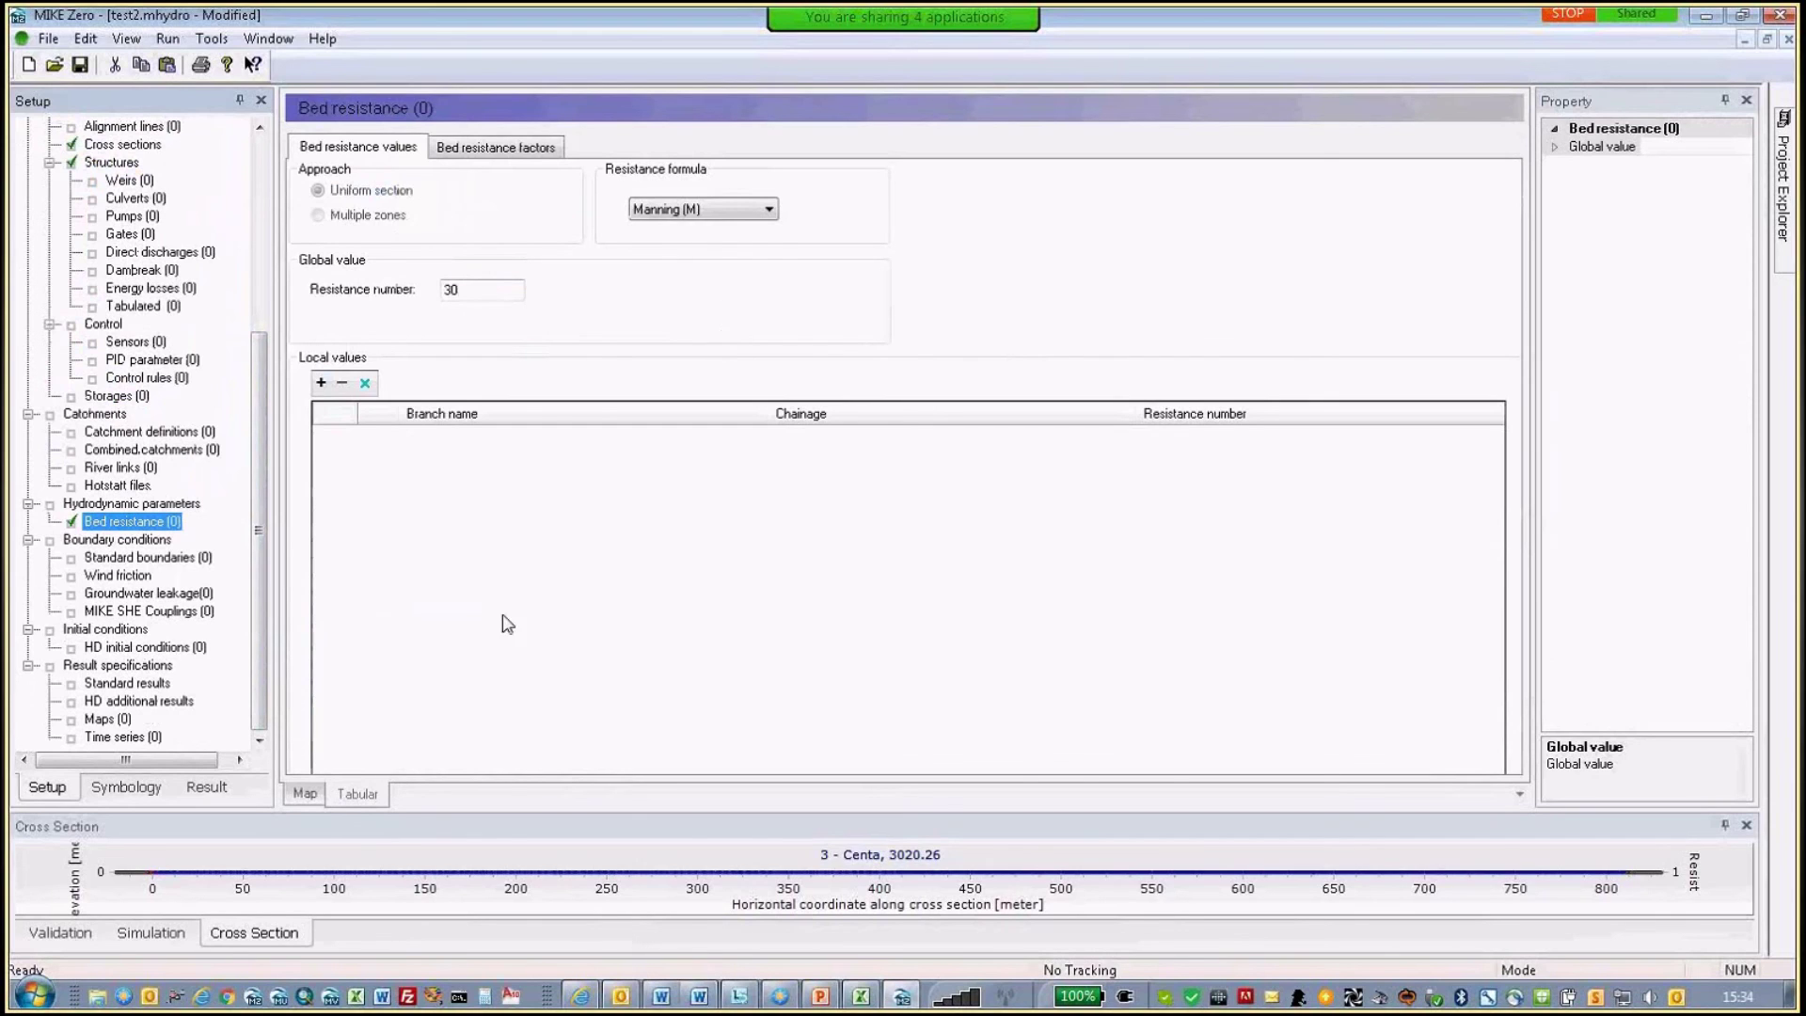
{"action": "left_click", "coordinate": [309, 793]}
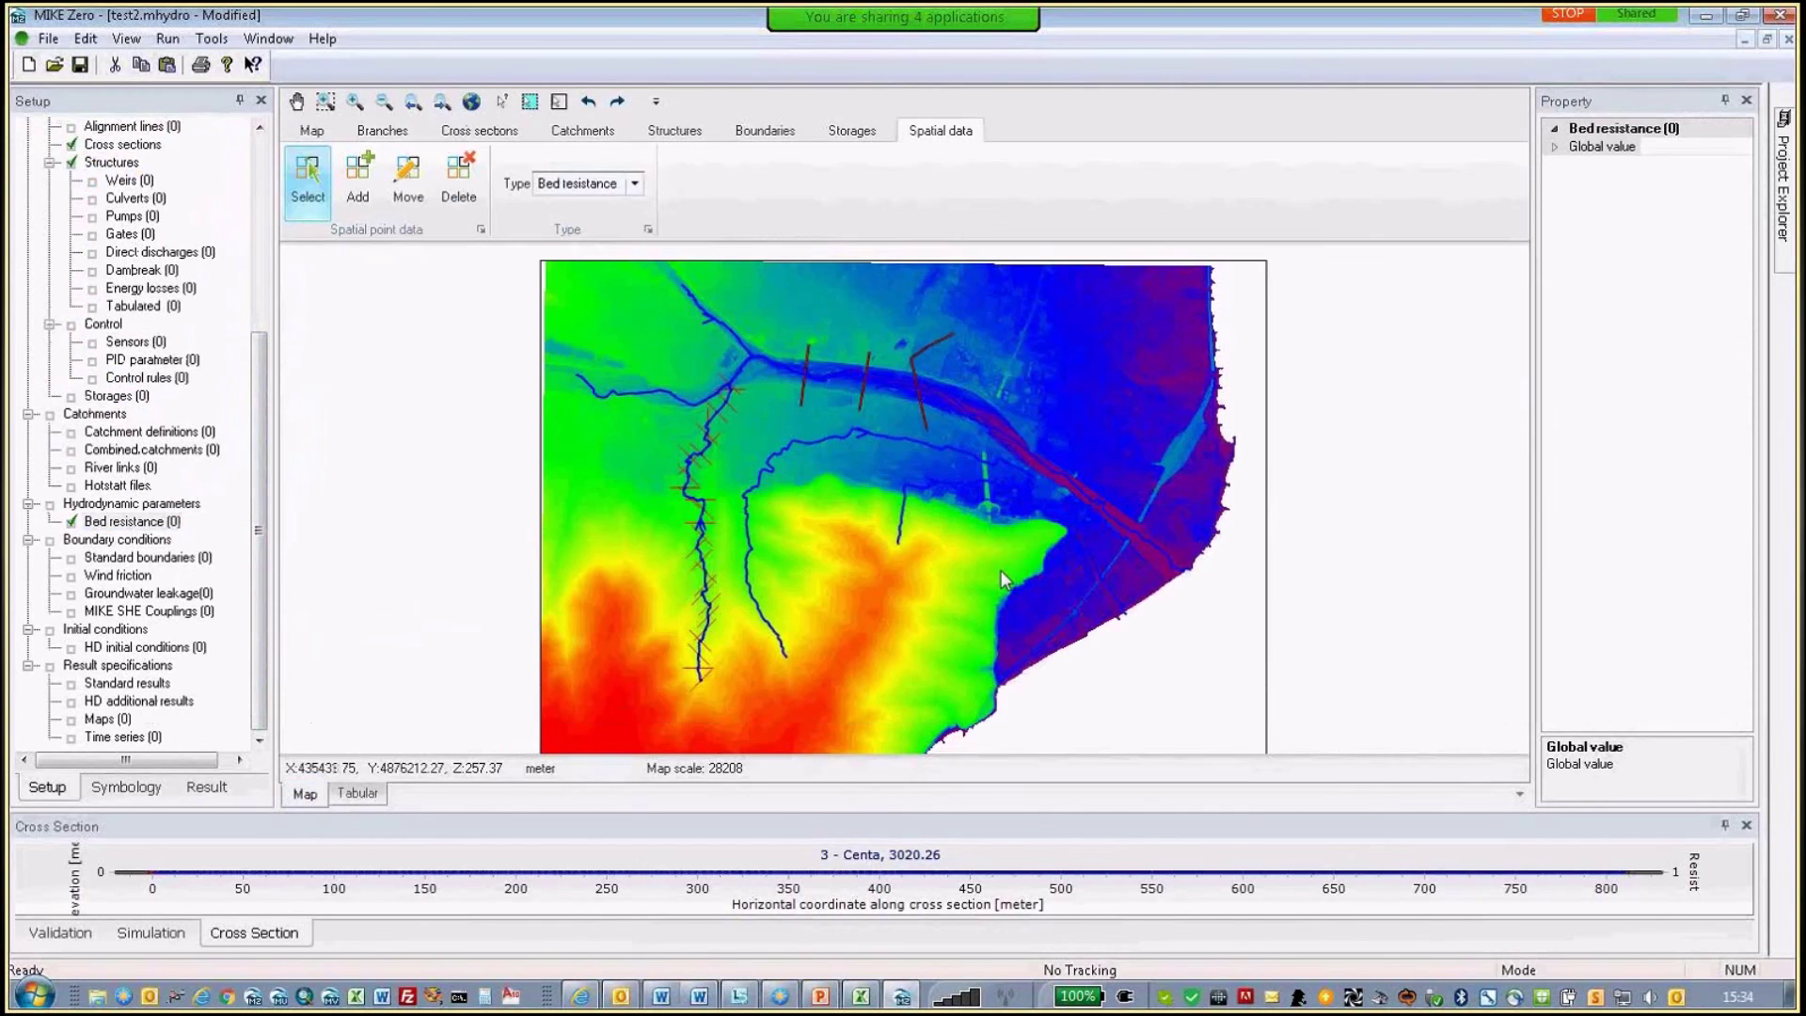